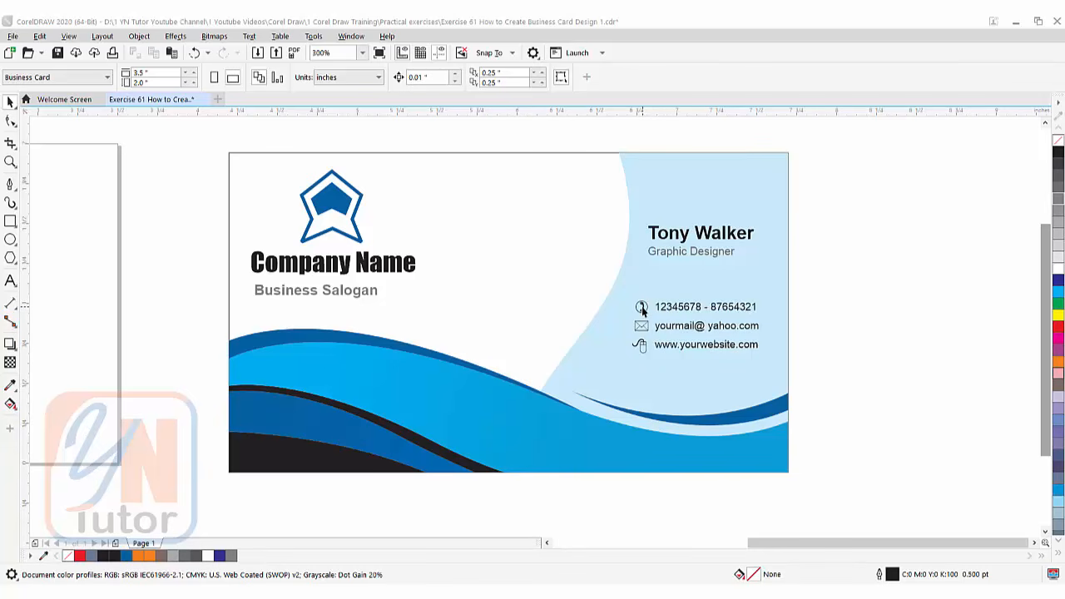
pyautogui.click(250, 37)
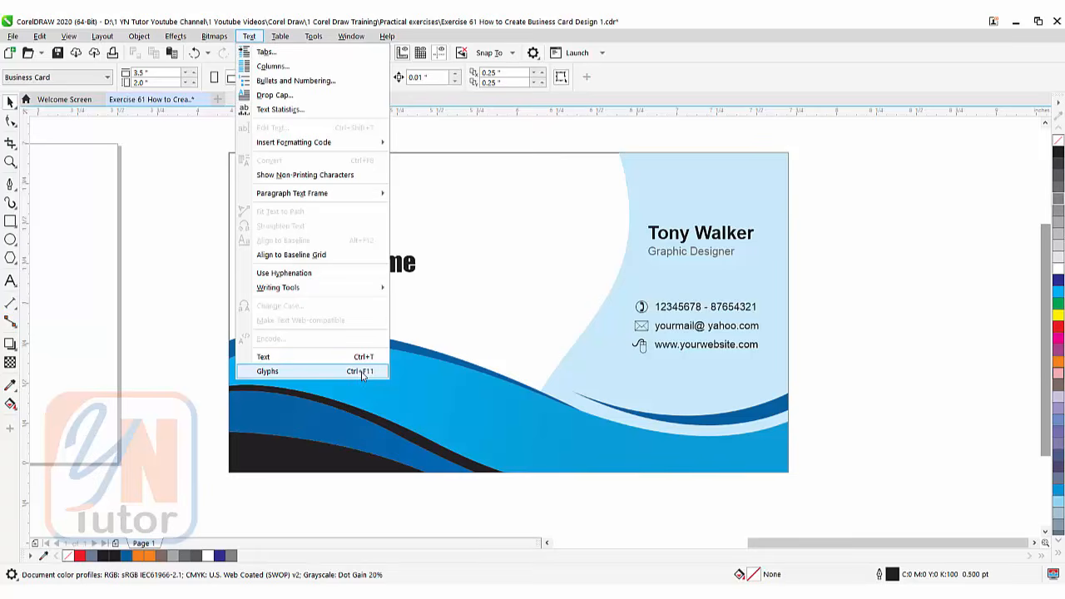
pyautogui.click(634, 350)
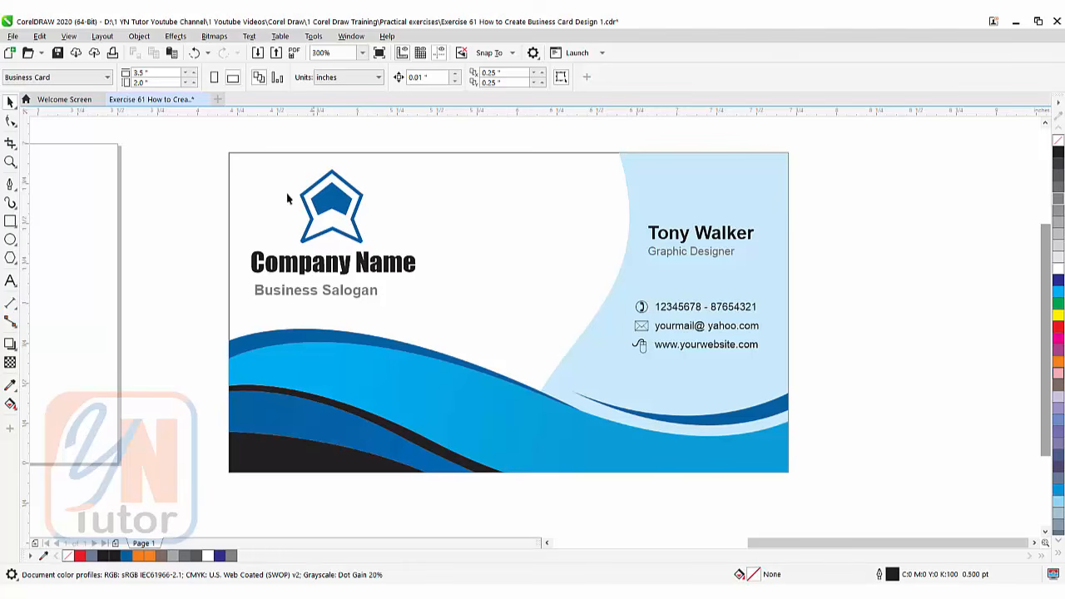
pyautogui.click(13, 37)
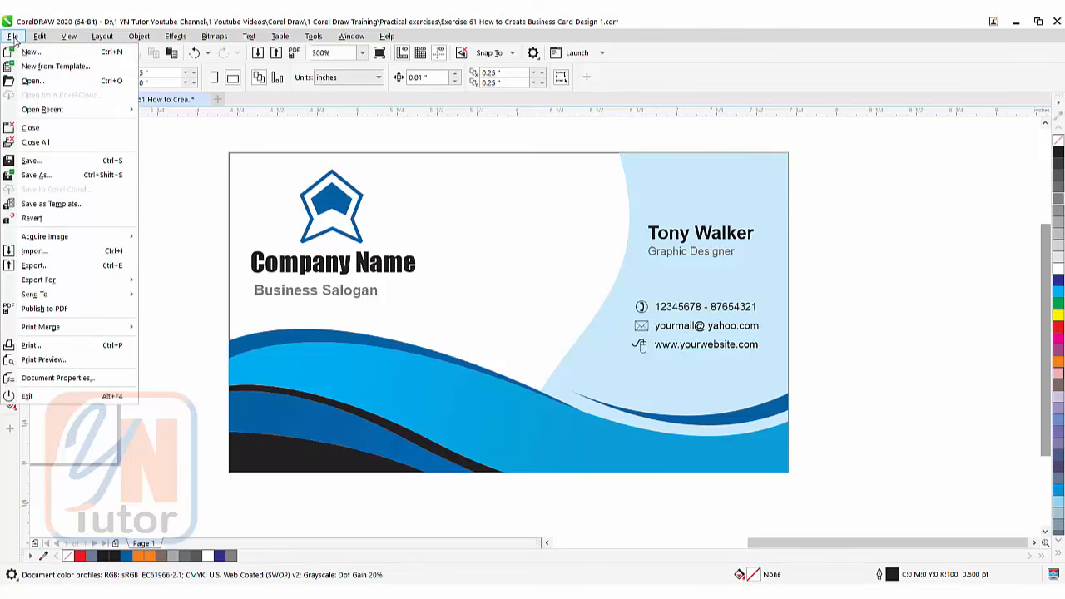
pyautogui.click(31, 52)
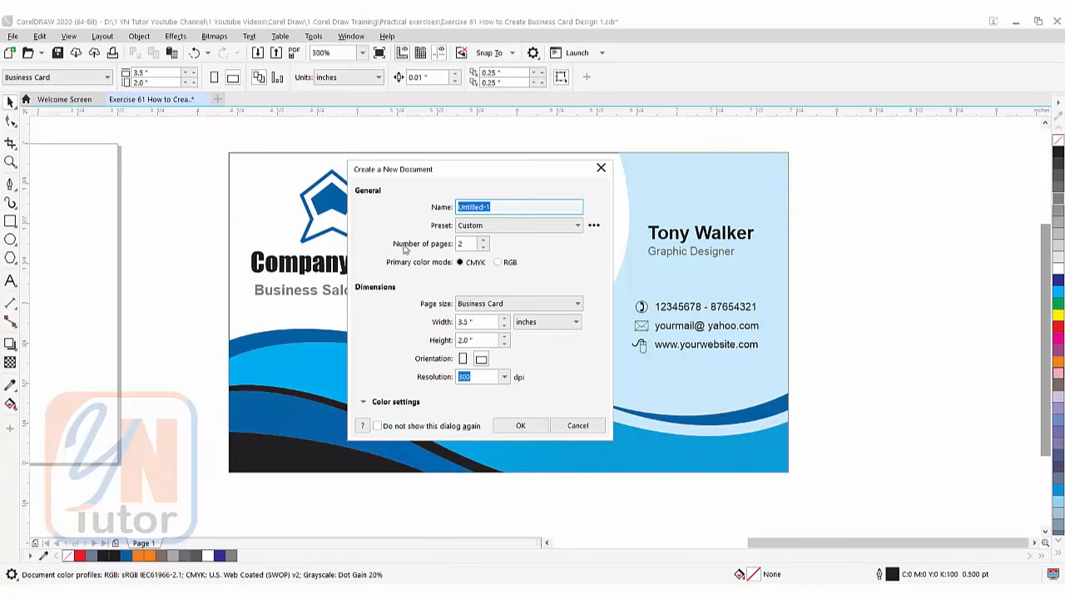
pyautogui.click(483, 247)
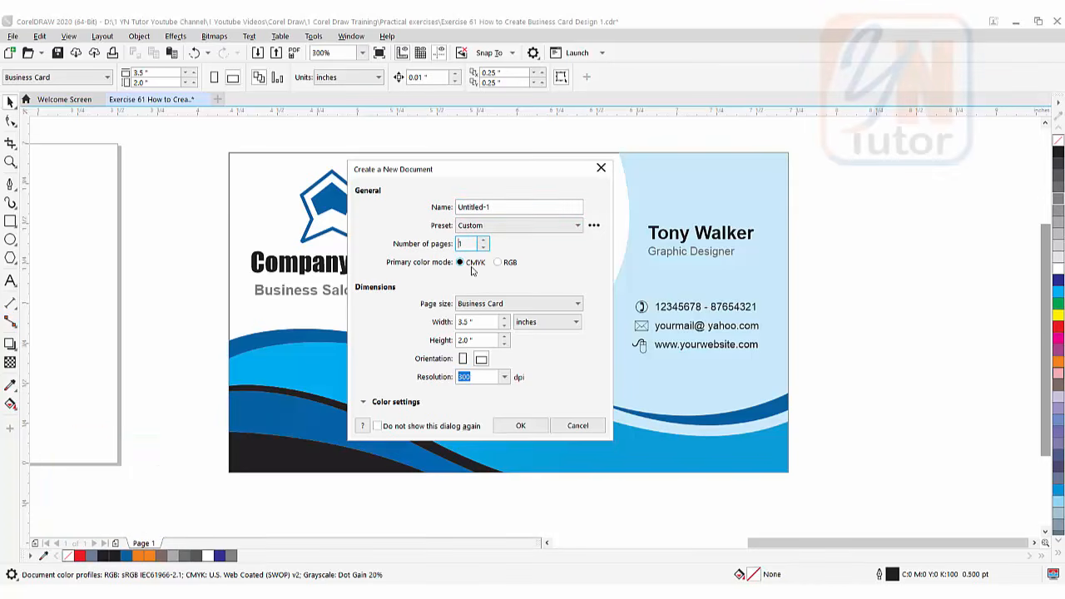
pyautogui.click(533, 308)
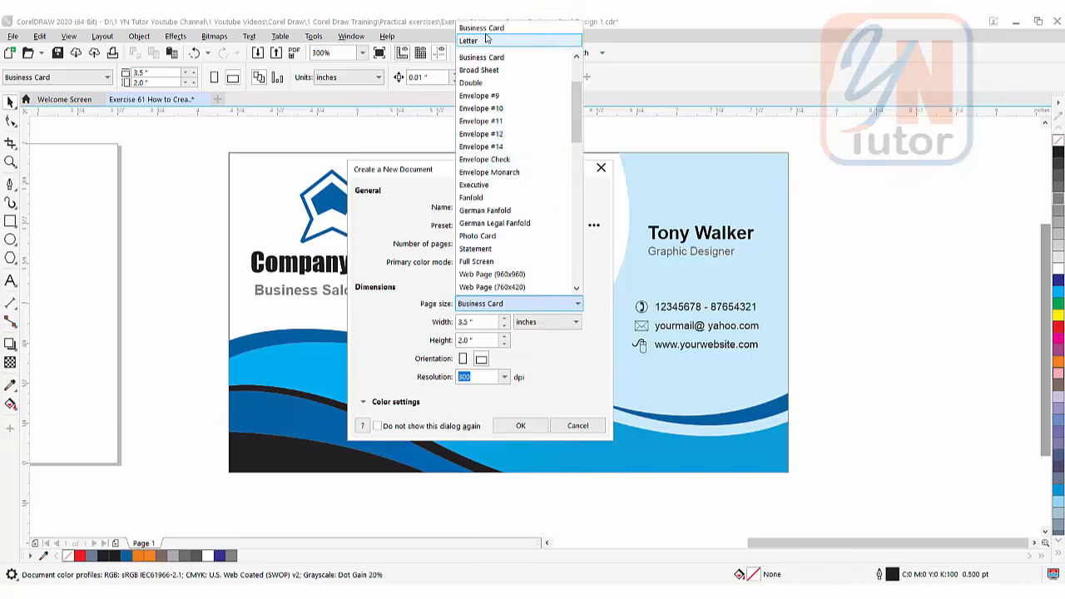
pyautogui.scroll(2, 488, 125)
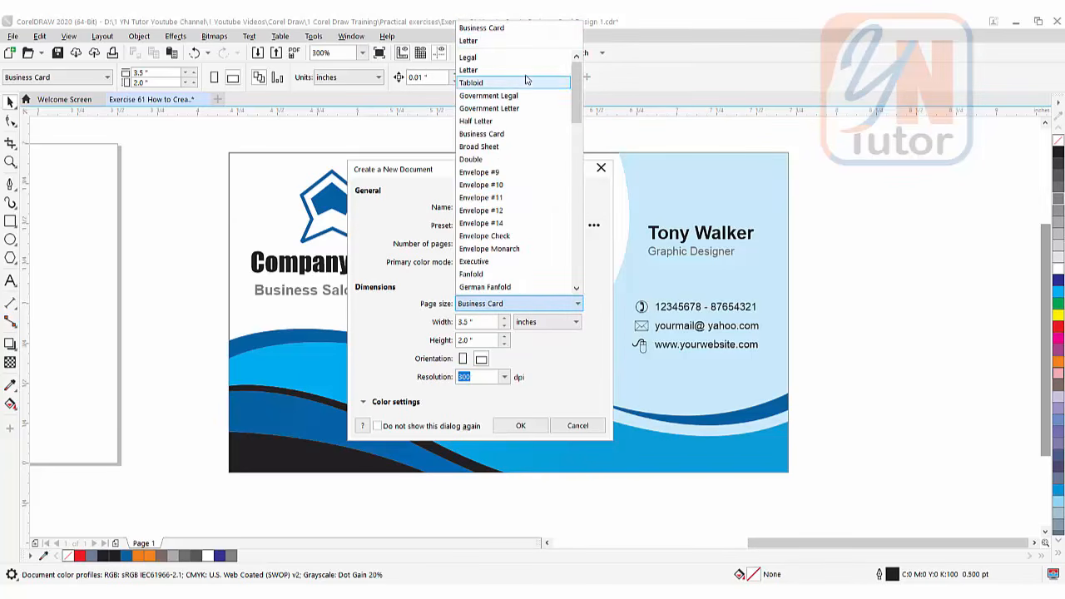
pyautogui.click(472, 308)
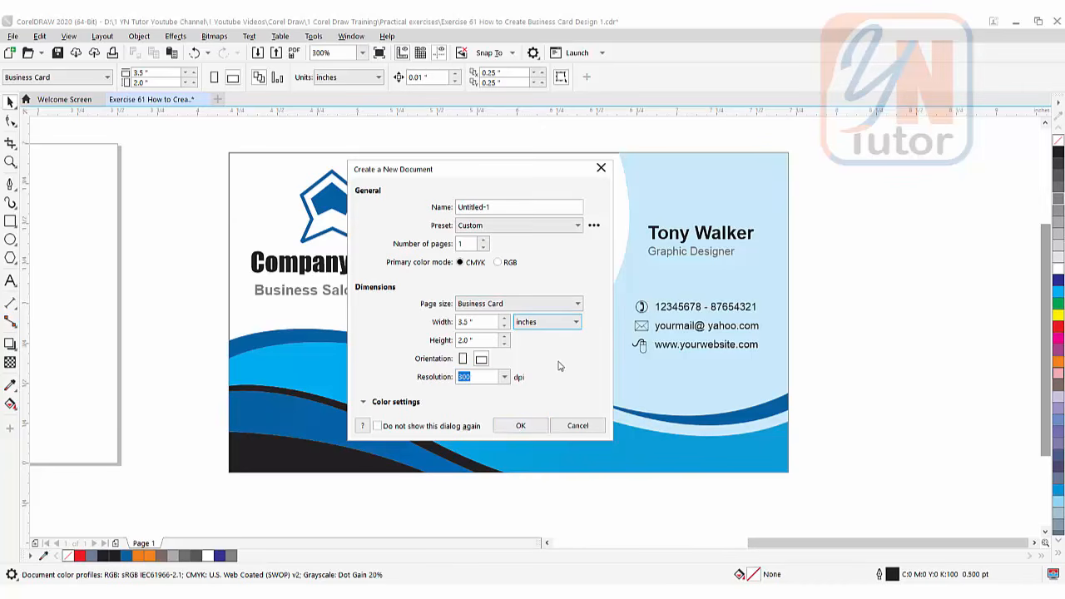
pyautogui.click(574, 428)
# Add a rectangle the size of the 3.5 × 2.0 inch page and give it a 30% black outline.
pyautogui.moveTo(440, 380); pyautogui.dragTo(971, 384)
pyautogui.moveTo(822, 387); pyautogui.dragTo(805, 387)
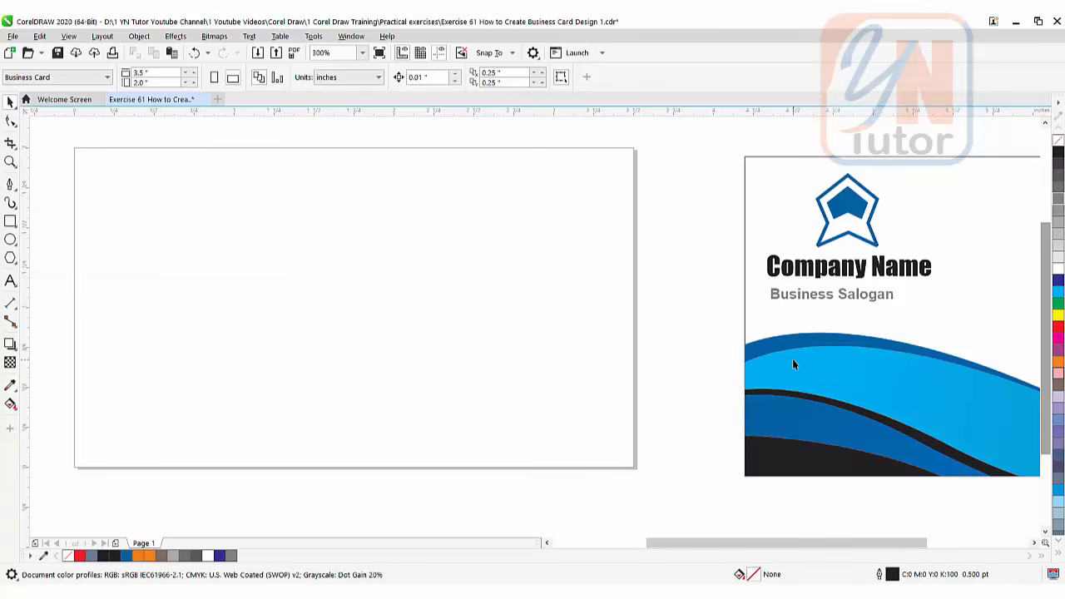
pyautogui.doubleClick(10, 223)
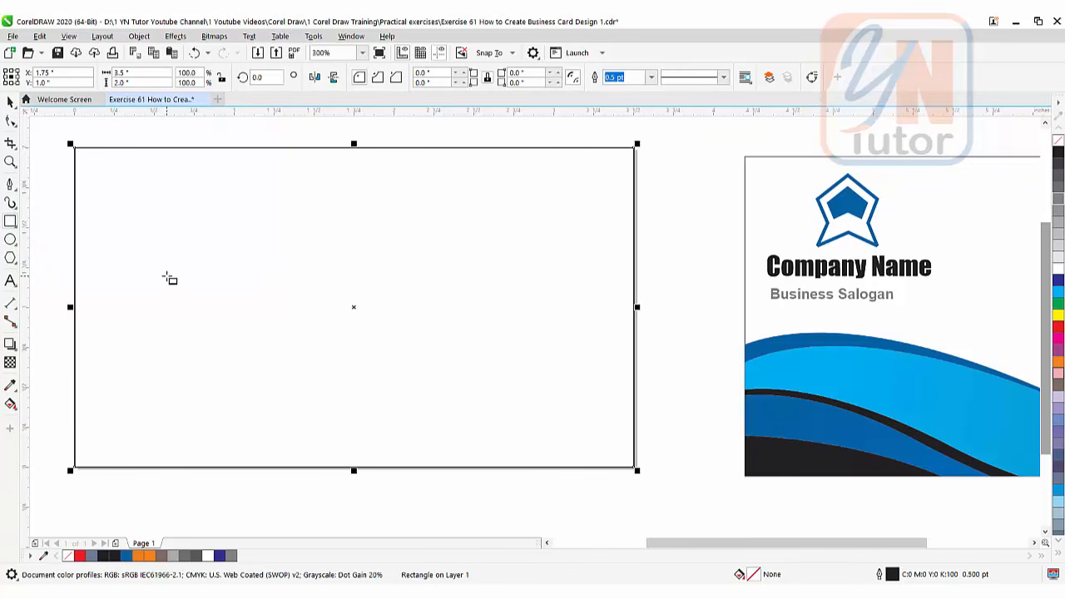
pyautogui.rightClick(1059, 238)
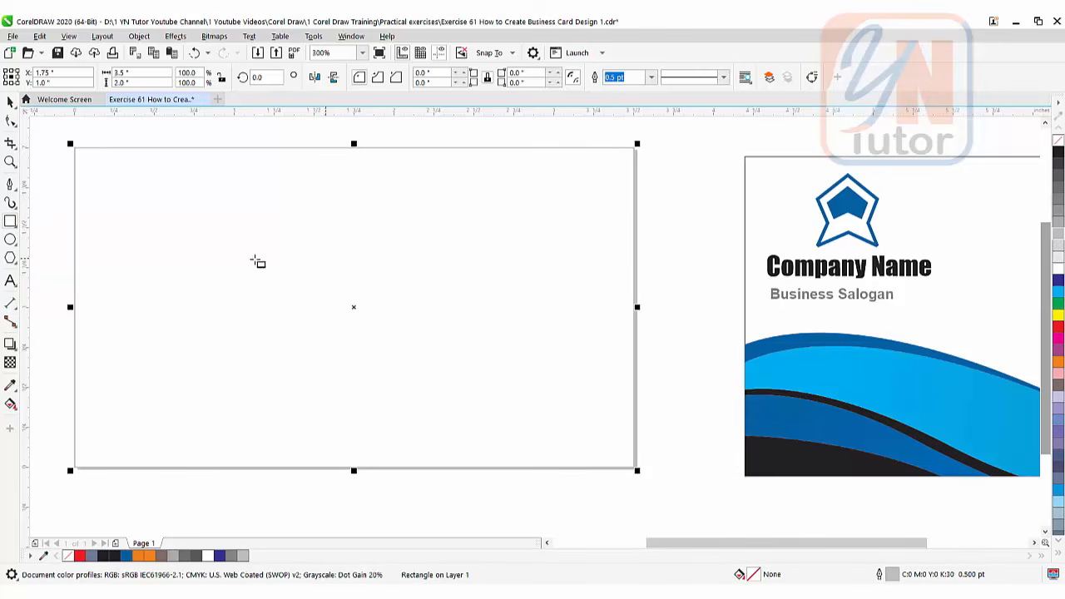
# Draw the lowest wave with the Pen tool, about 1.77 × 0.42 in, curving from the page's left edge down past its bottom edge.
pyautogui.scroll(-1, 257, 257)
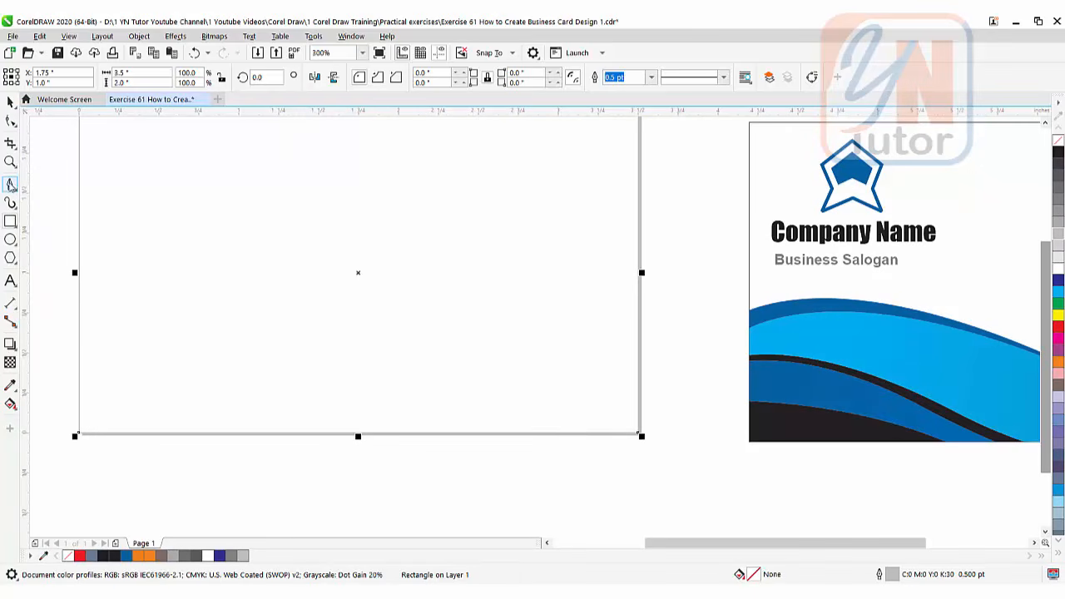
pyautogui.click(11, 184)
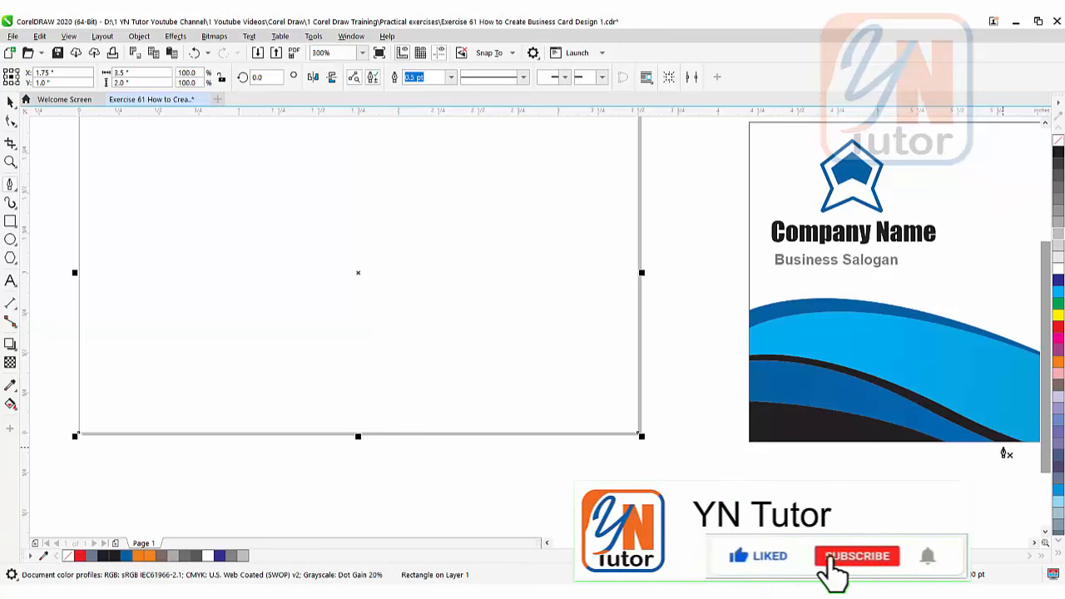
pyautogui.click(66, 382)
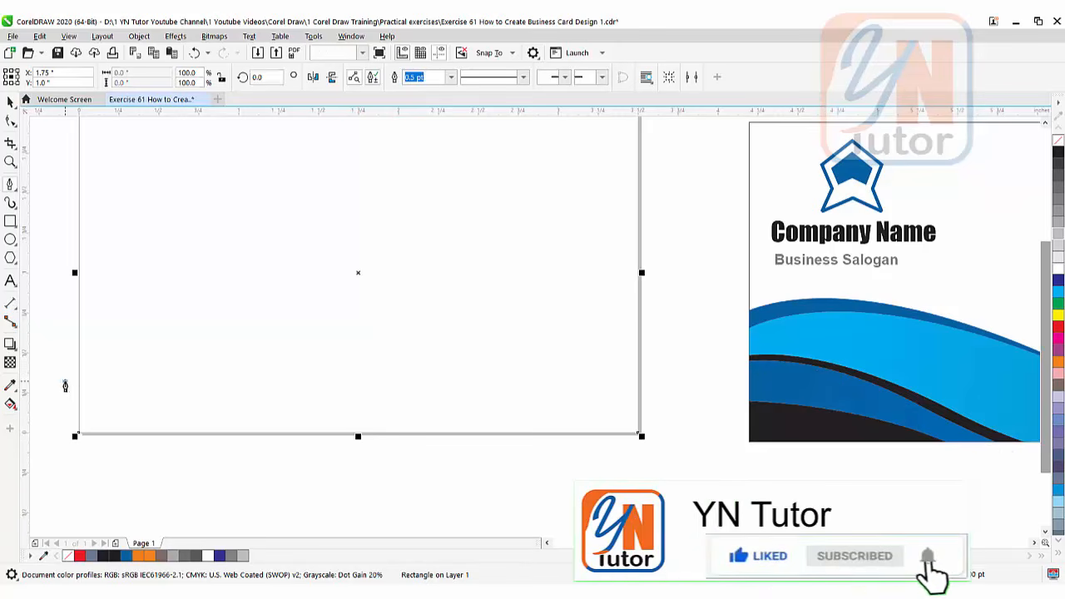
pyautogui.moveTo(348, 449); pyautogui.dragTo(436, 504)
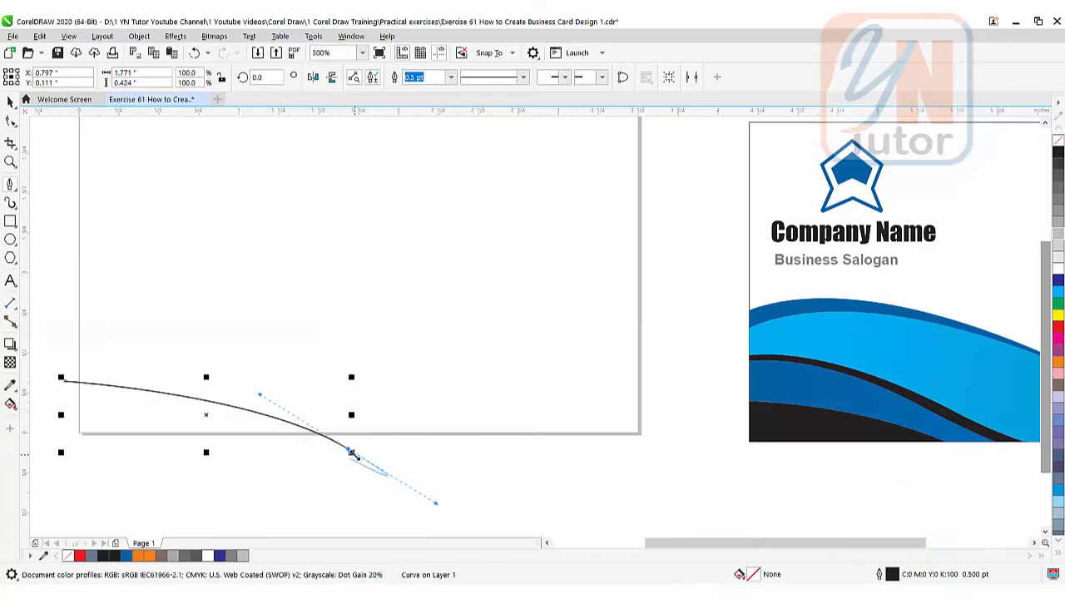
pyautogui.press('F10')
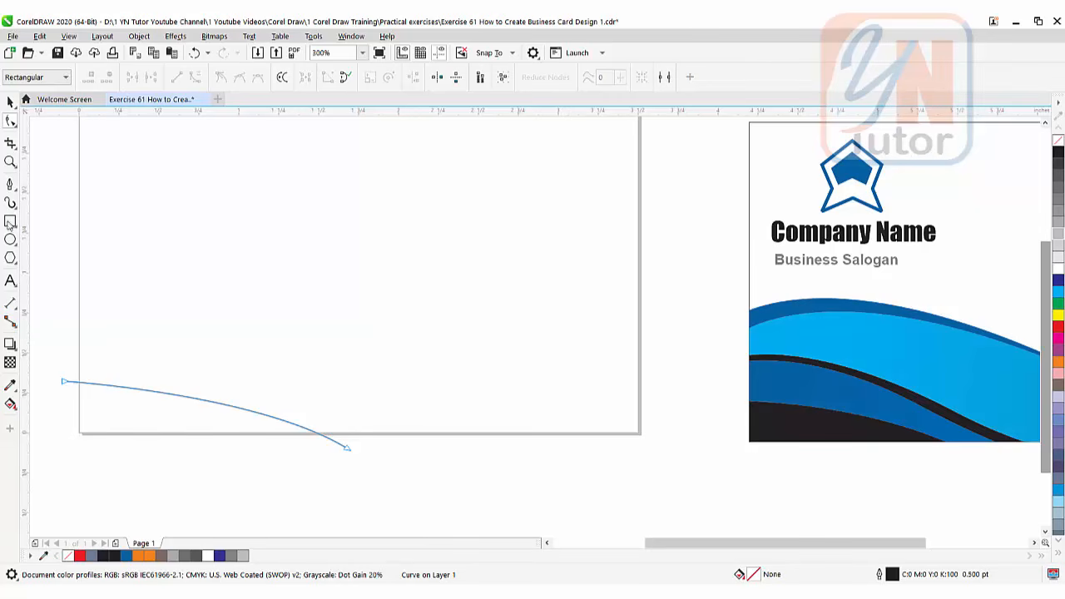
# Draw a second Pen wave above the first, about 2.42 × 0.84 in, with one middle node and ending below the page.
pyautogui.click(10, 185)
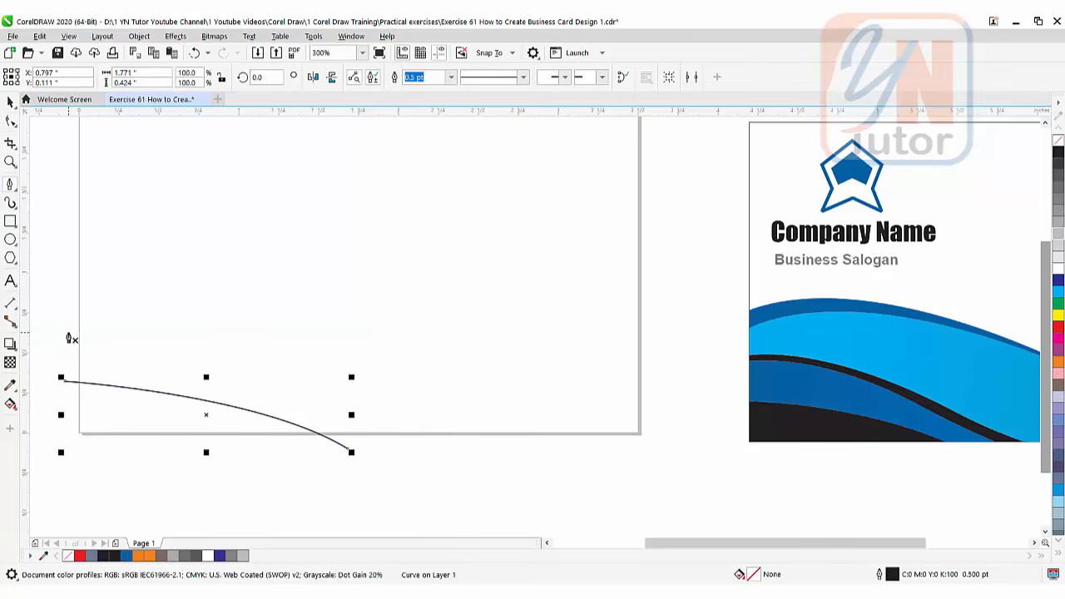
pyautogui.click(68, 333)
pyautogui.moveTo(310, 393); pyautogui.dragTo(397, 444)
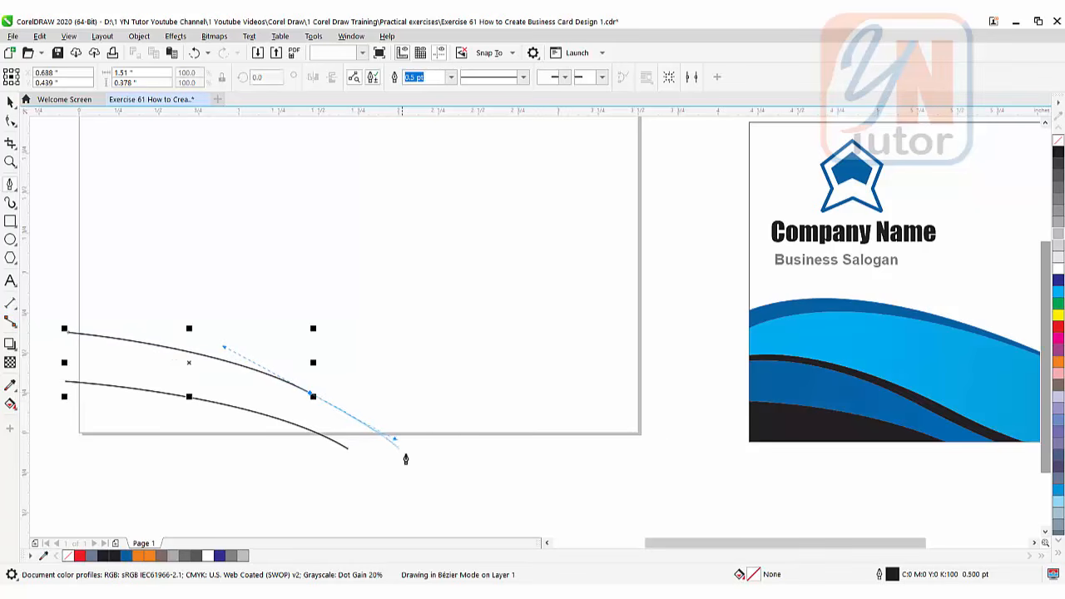
pyautogui.moveTo(455, 467); pyautogui.dragTo(545, 495)
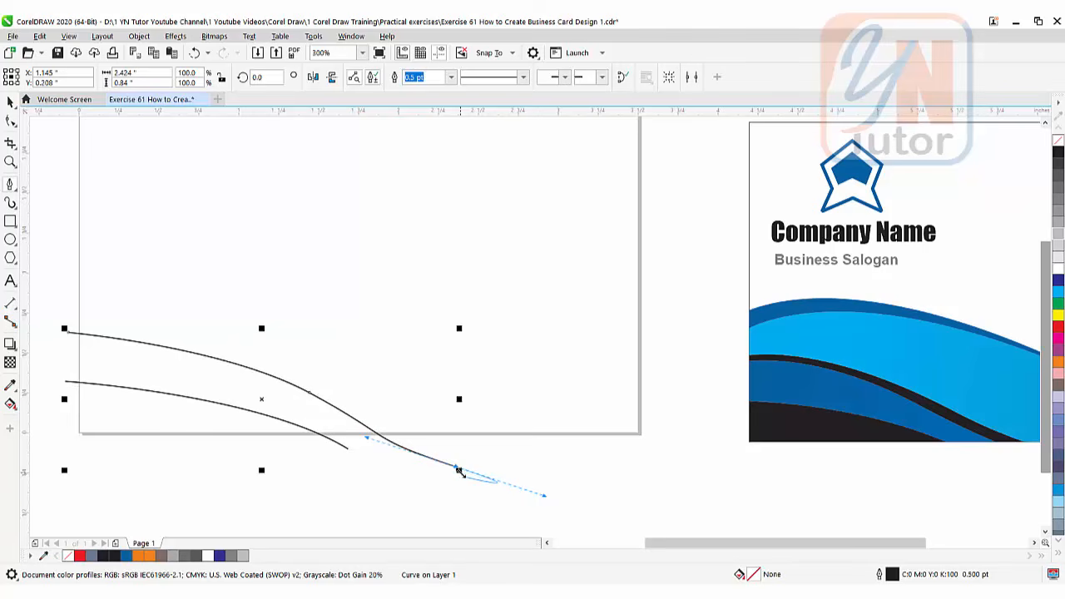
pyautogui.press('F10')
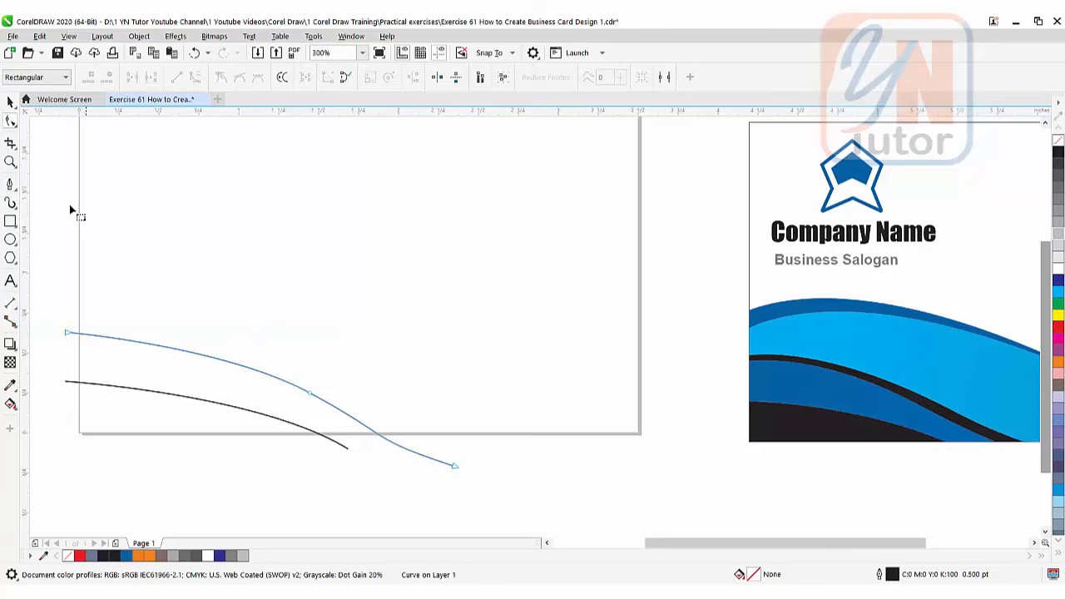
# Reshape the second wave by shifting its middle node slightly left and adjusting the curve toward its left end.
pyautogui.click(11, 121)
pyautogui.moveTo(310, 400); pyautogui.dragTo(297, 400)
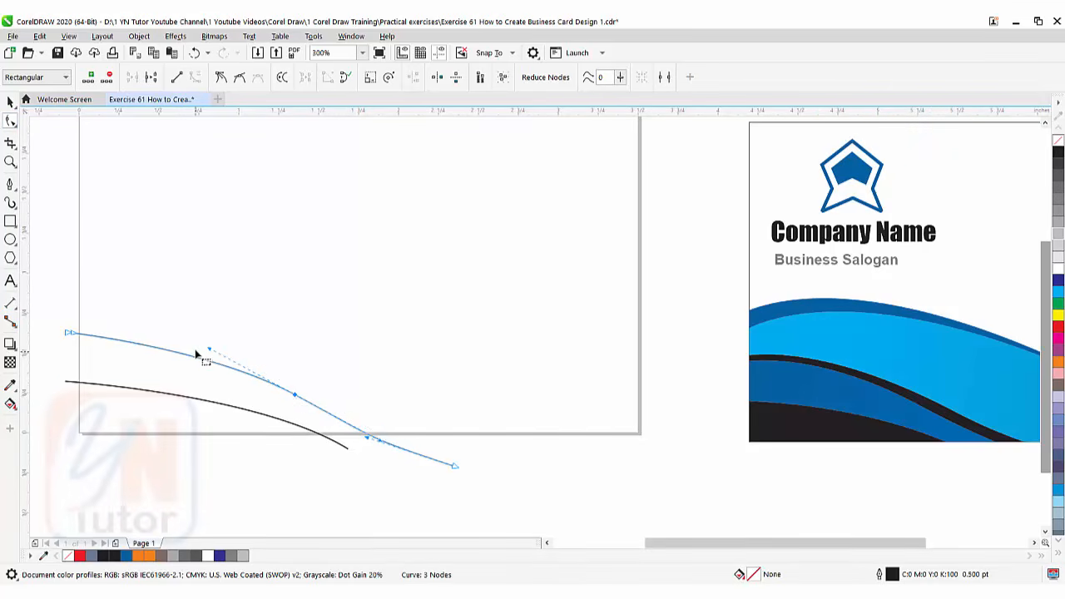
pyautogui.moveTo(204, 352); pyautogui.dragTo(199, 348)
# Duplicate the second wave slightly above the original and stretch the copy to about 2.66 in wide.
pyautogui.click(10, 102)
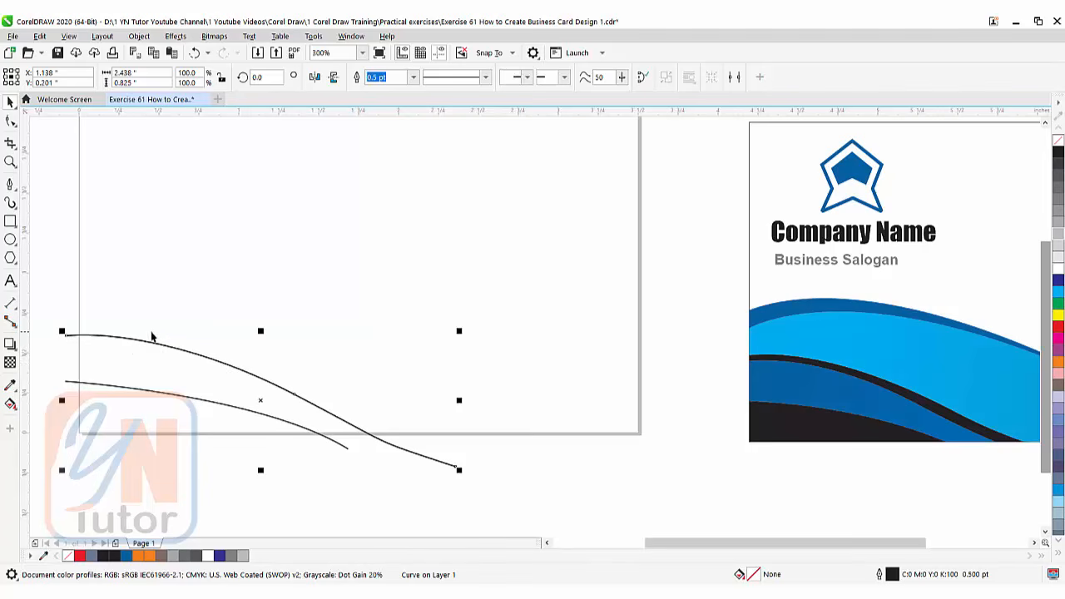
pyautogui.moveTo(171, 346); pyautogui.dragTo(170, 342)
pyautogui.moveTo(171, 341); pyautogui.dragTo(166, 333)
pyautogui.rightClick(166, 333)
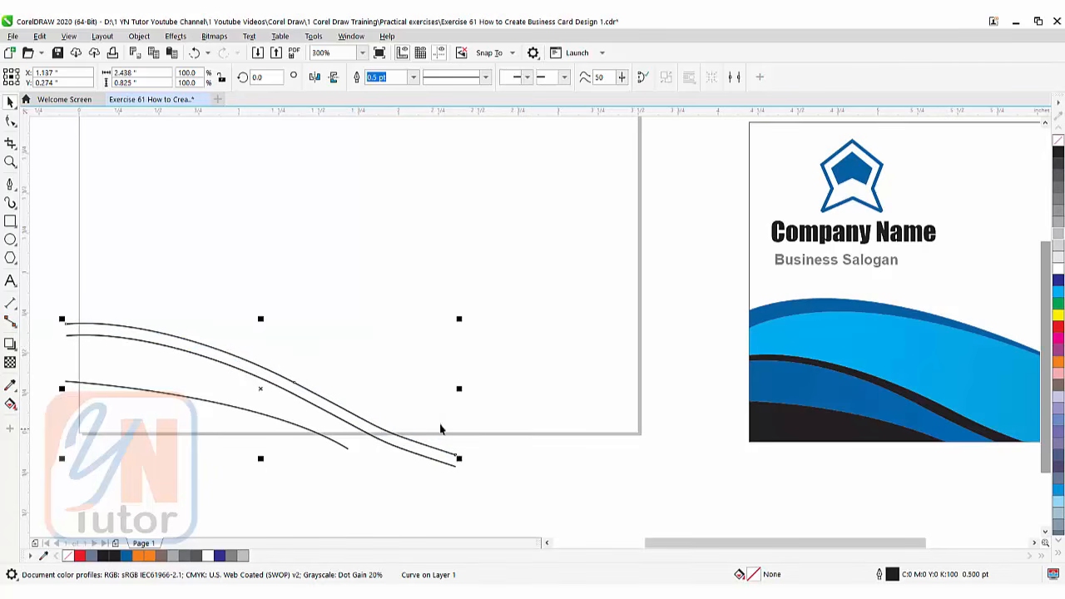
pyautogui.moveTo(462, 389); pyautogui.dragTo(498, 388)
# Draw an S-shaped Pen wave across the full page width above the other curves, about 3.88 × 0.69 in.
pyautogui.scroll(-2, 551, 358)
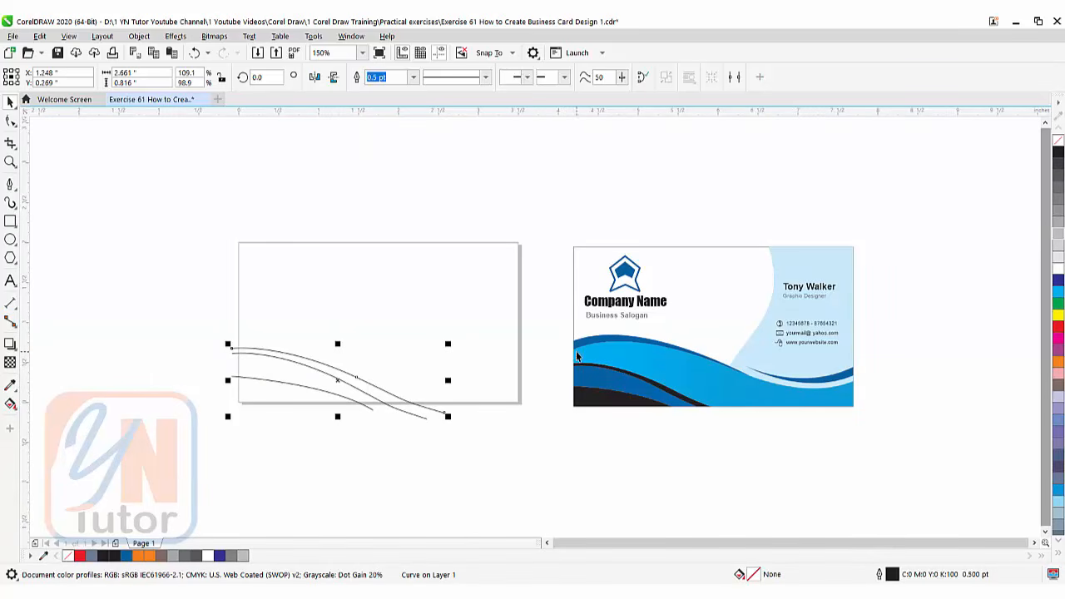
pyautogui.click(10, 185)
pyautogui.click(231, 336)
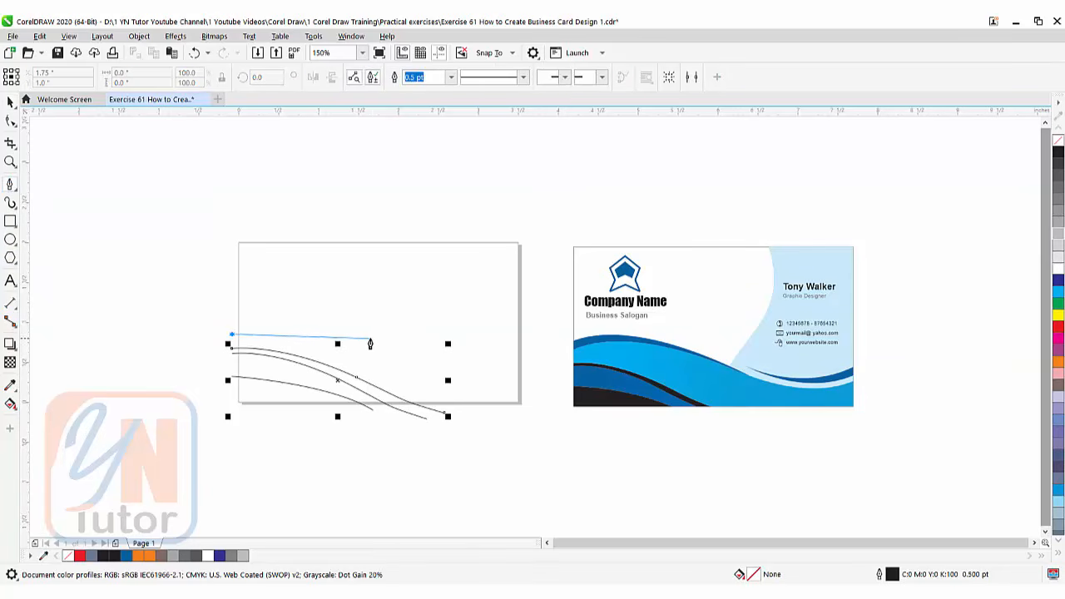
pyautogui.moveTo(397, 359); pyautogui.dragTo(490, 404)
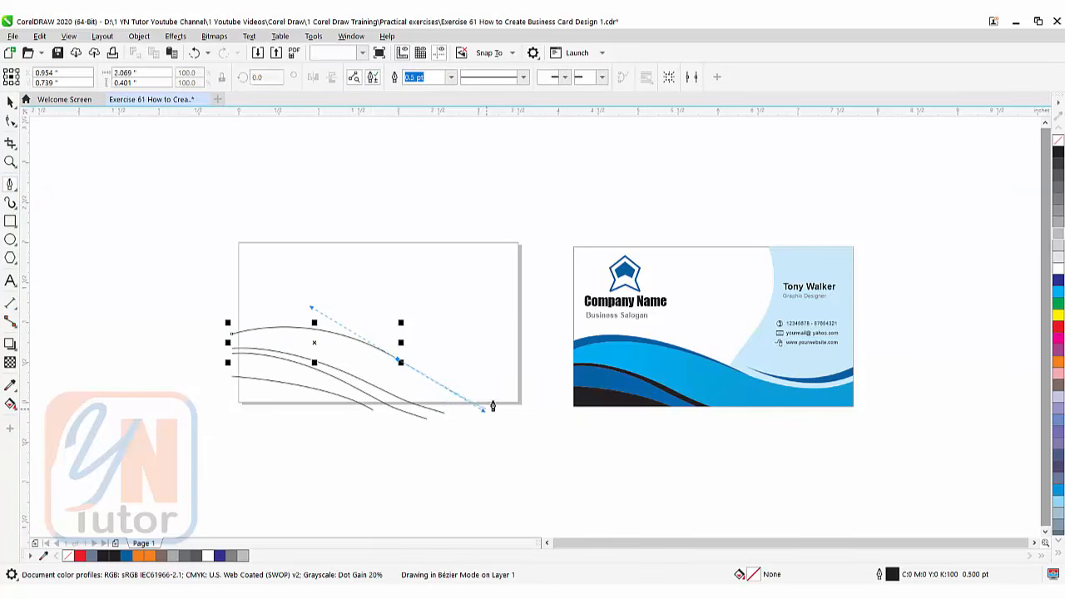
pyautogui.click(541, 361)
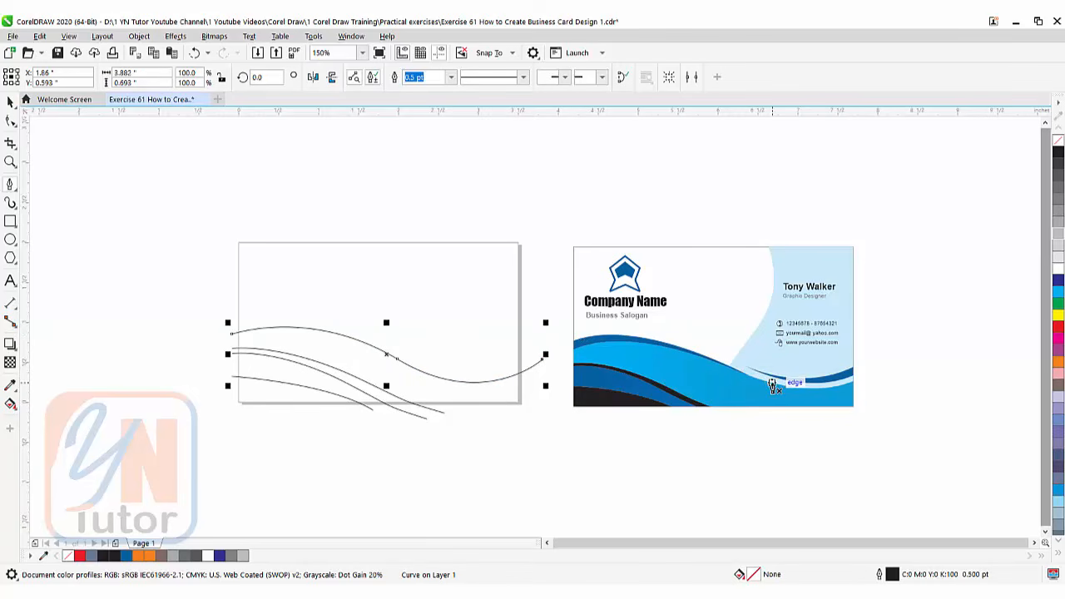
# Draw a Pen curve about 2.19 × 0.64 in above the left half of the full-width wave, crossing it near the page's middle.
pyautogui.scroll(2, 286, 316)
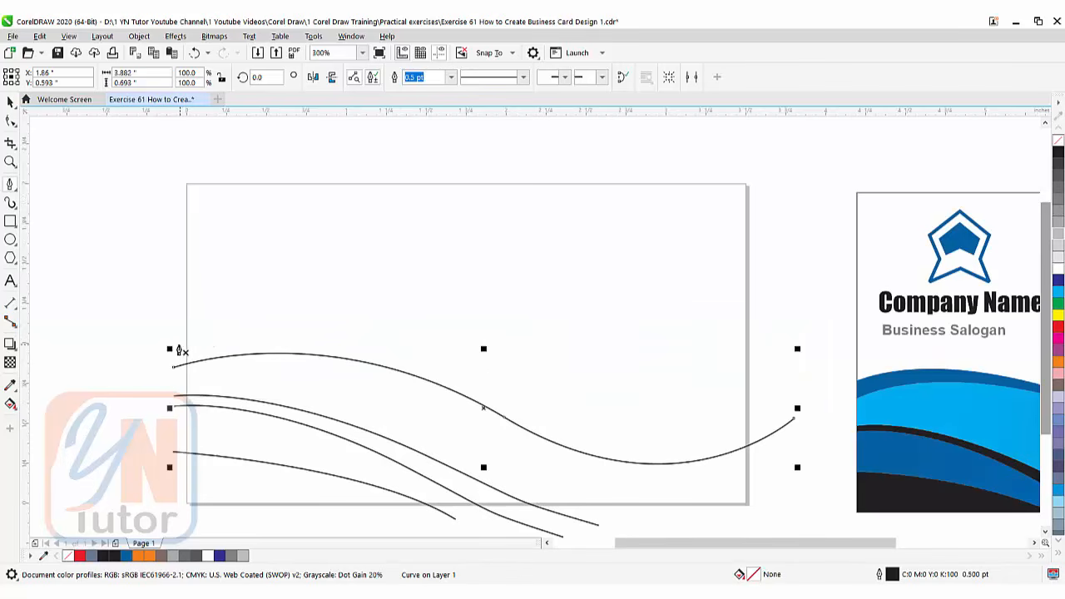
pyautogui.click(178, 345)
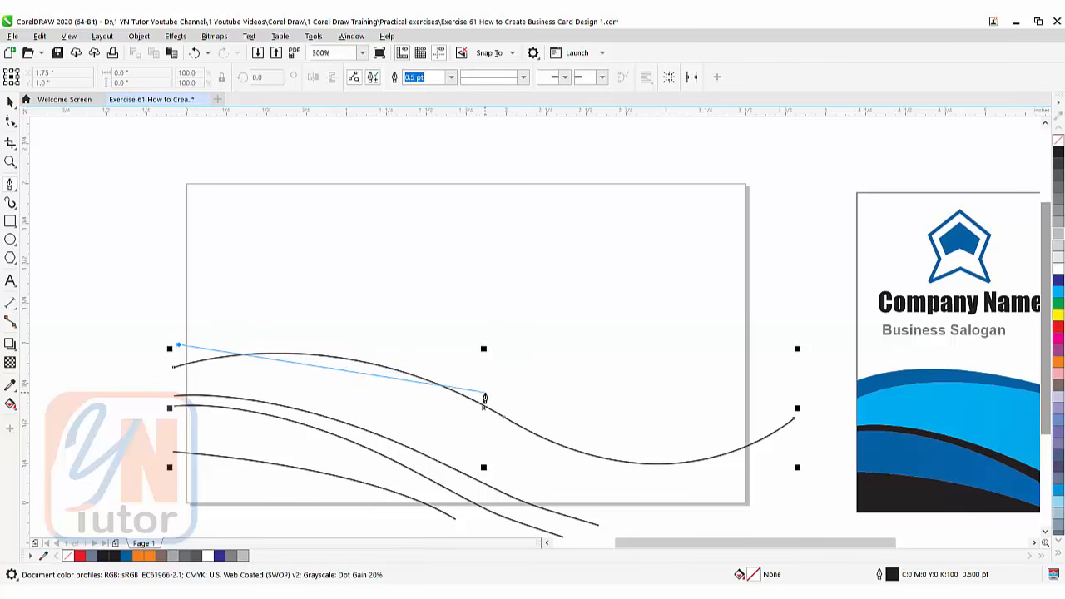
pyautogui.moveTo(527, 436); pyautogui.dragTo(692, 501)
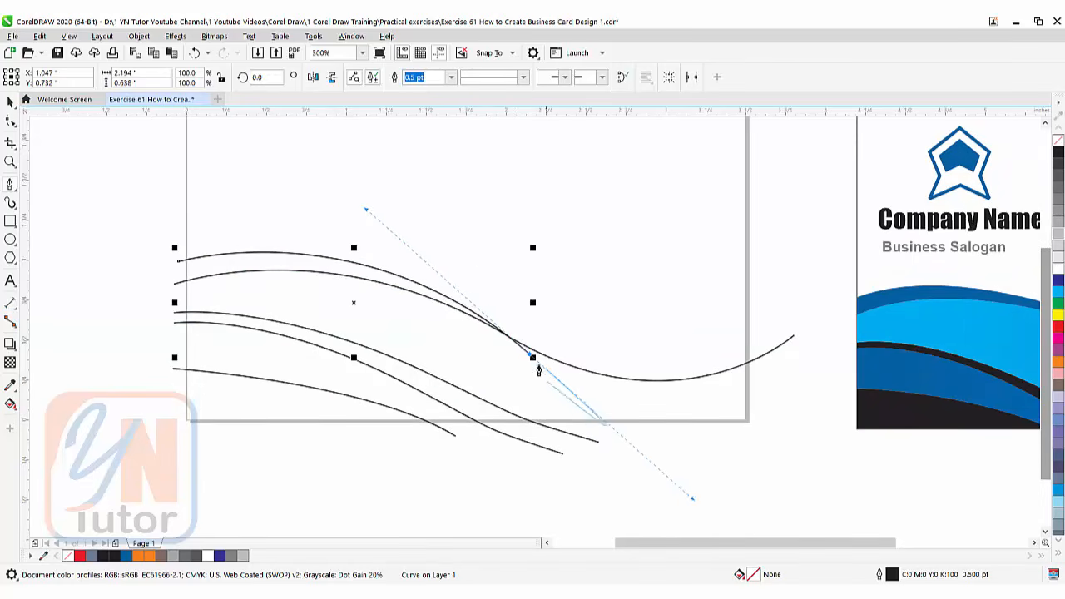
pyautogui.doubleClick(532, 358)
pyautogui.press('F10')
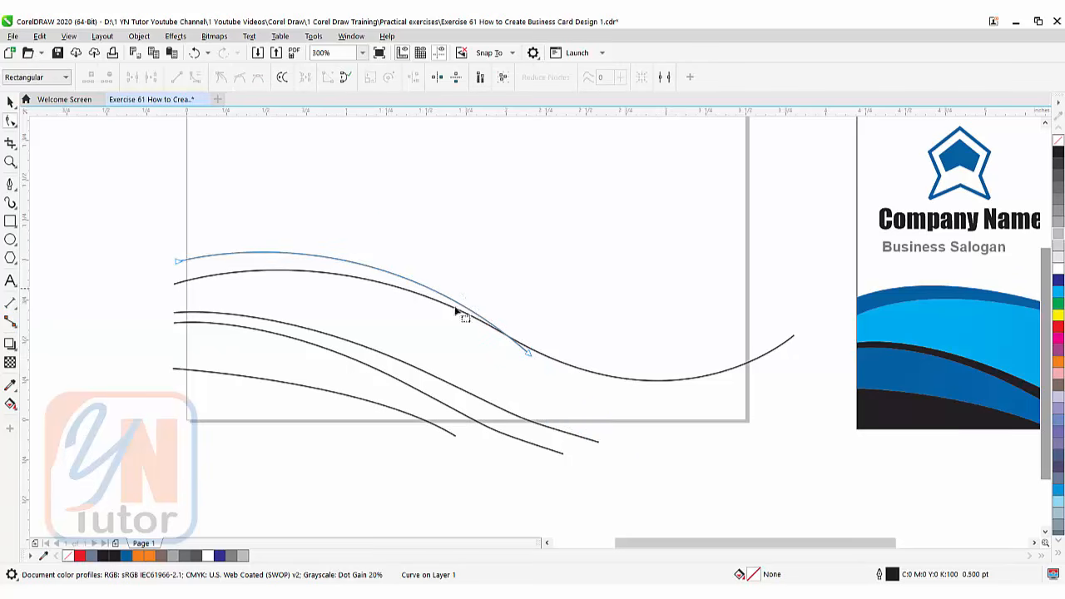
# Draw a Pen curve about 1.41 × 0.20 in above the right half of the full-width wave, starting beyond the page's right edge.
pyautogui.moveTo(805, 387); pyautogui.dragTo(467, 403)
pyautogui.moveTo(741, 392); pyautogui.dragTo(565, 392)
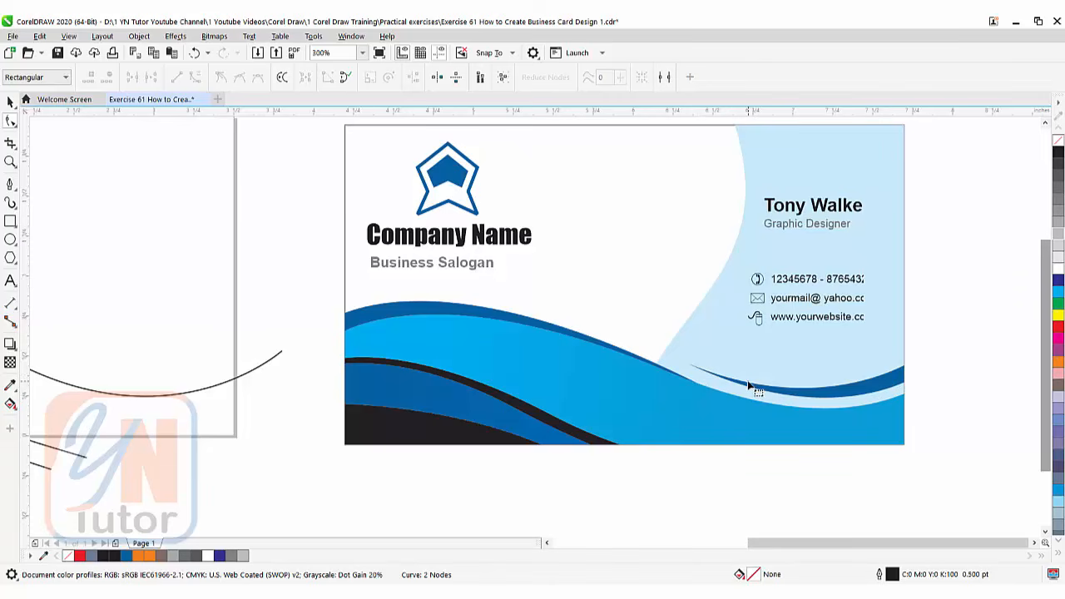
pyautogui.moveTo(473, 395); pyautogui.dragTo(849, 409)
pyautogui.click(10, 185)
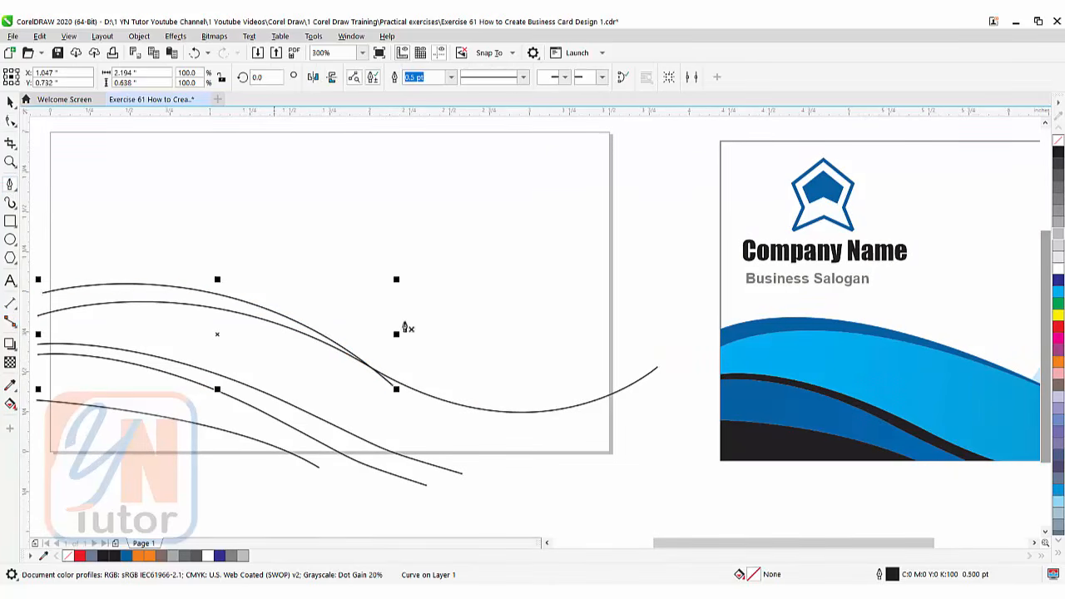
pyautogui.click(632, 364)
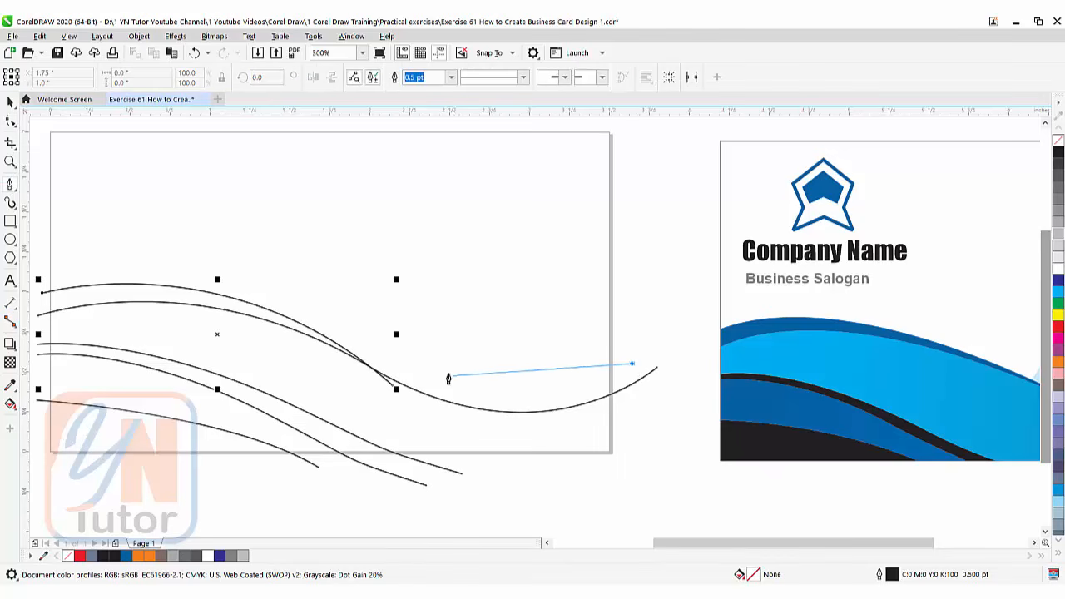
pyautogui.moveTo(408, 356); pyautogui.dragTo(280, 287)
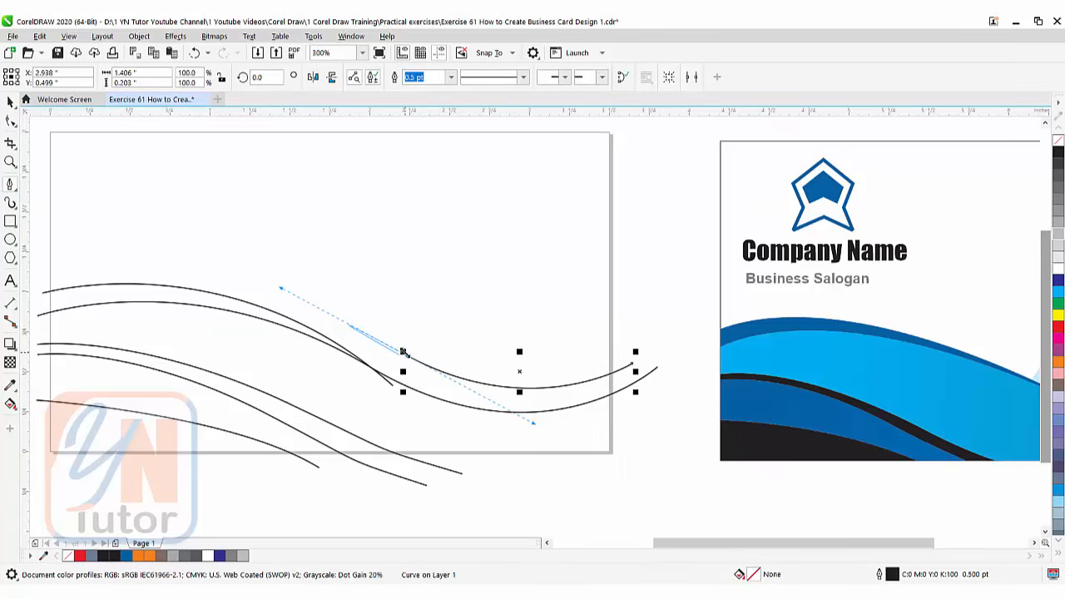
# Duplicate the short right-hand curve slightly above the original and rotate the copy about 6.7° so the two left ends meet.
pyautogui.press('F10')
pyautogui.moveTo(572, 380); pyautogui.dragTo(444, 376)
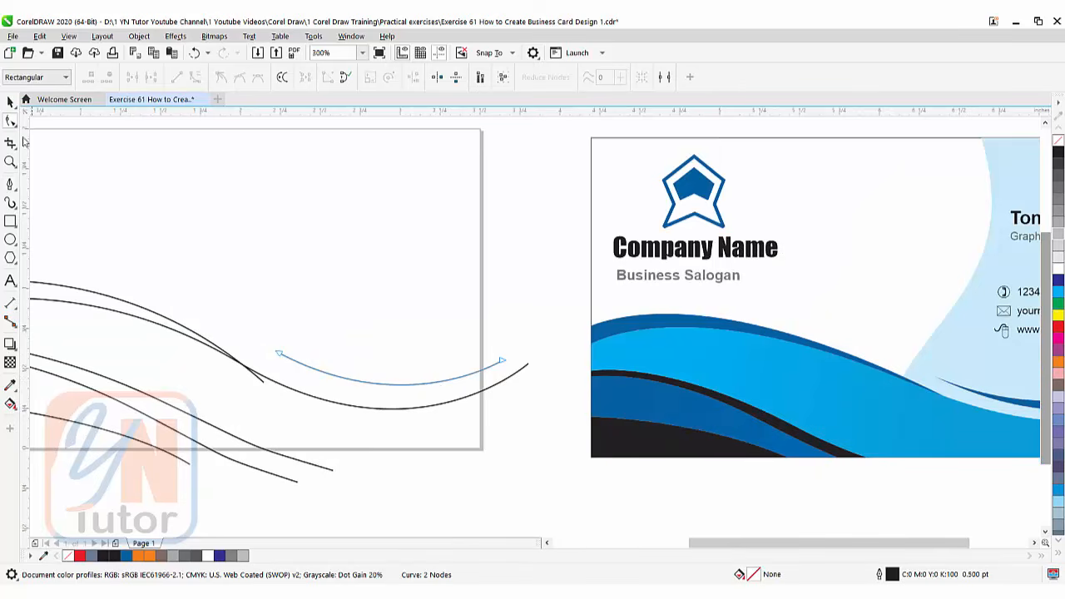
pyautogui.click(10, 100)
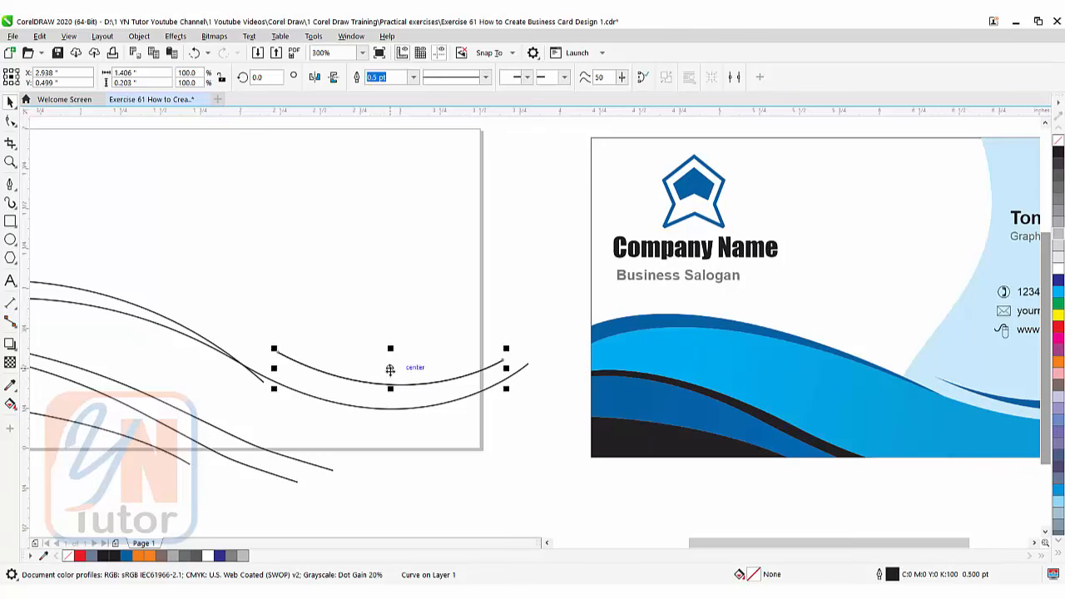
pyautogui.moveTo(390, 368); pyautogui.dragTo(394, 356)
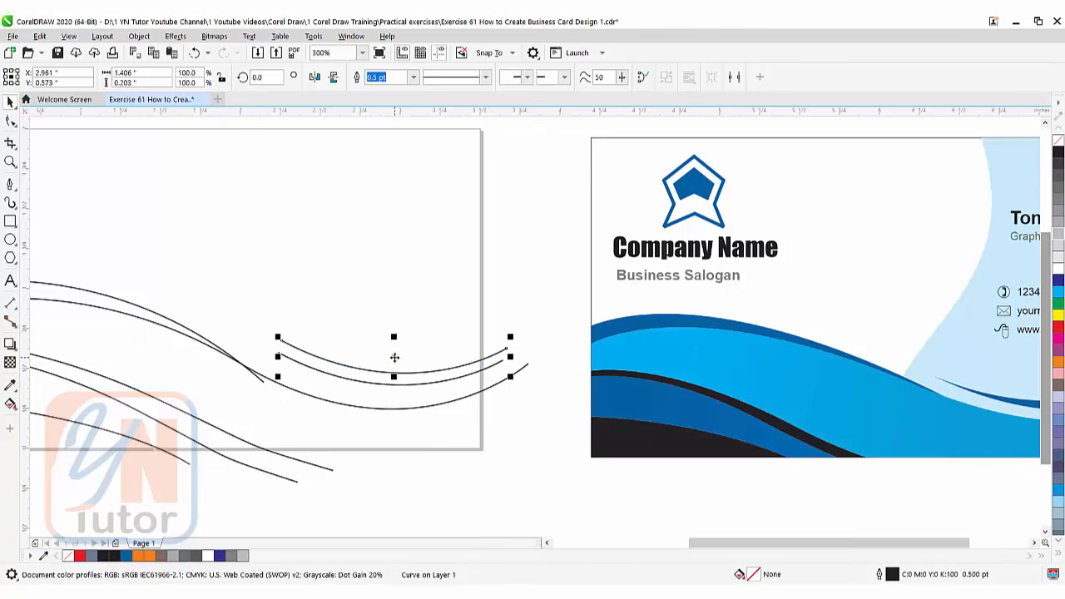
pyautogui.click(393, 358)
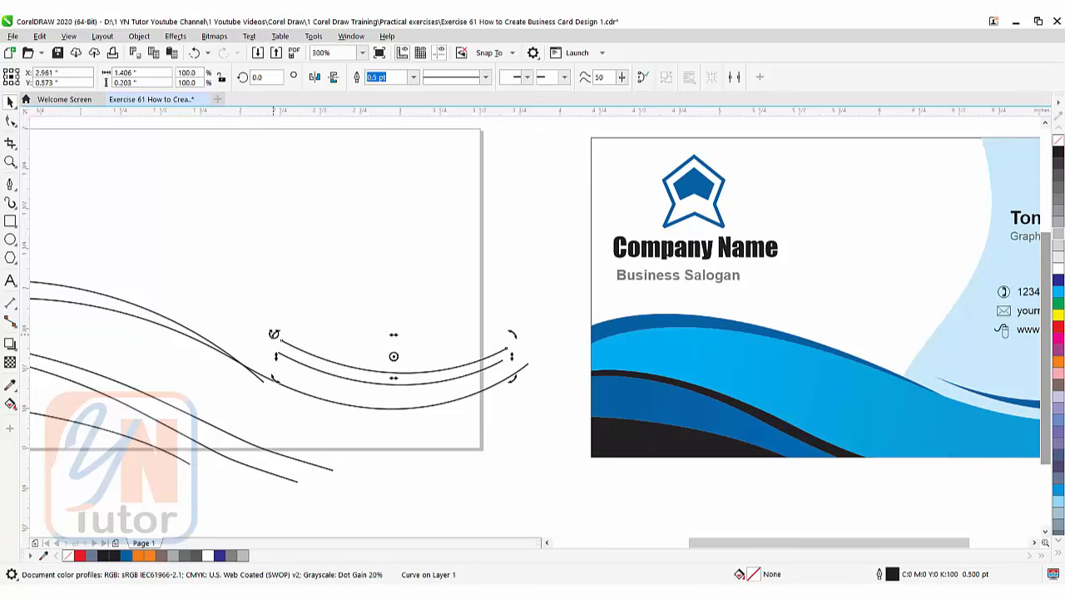
pyautogui.moveTo(275, 335); pyautogui.dragTo(259, 348)
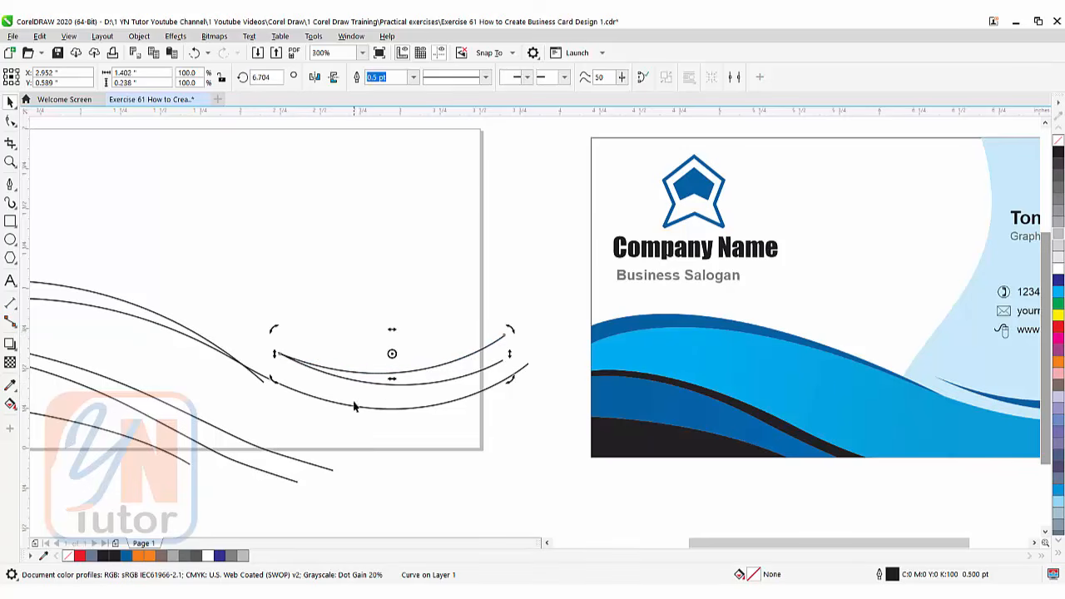
# Smart Fill the three nested areas under the lower-left curves with blue-grey and a 0.5 pt black outline, starting from the smallest.
pyautogui.moveTo(425, 419); pyautogui.dragTo(732, 450)
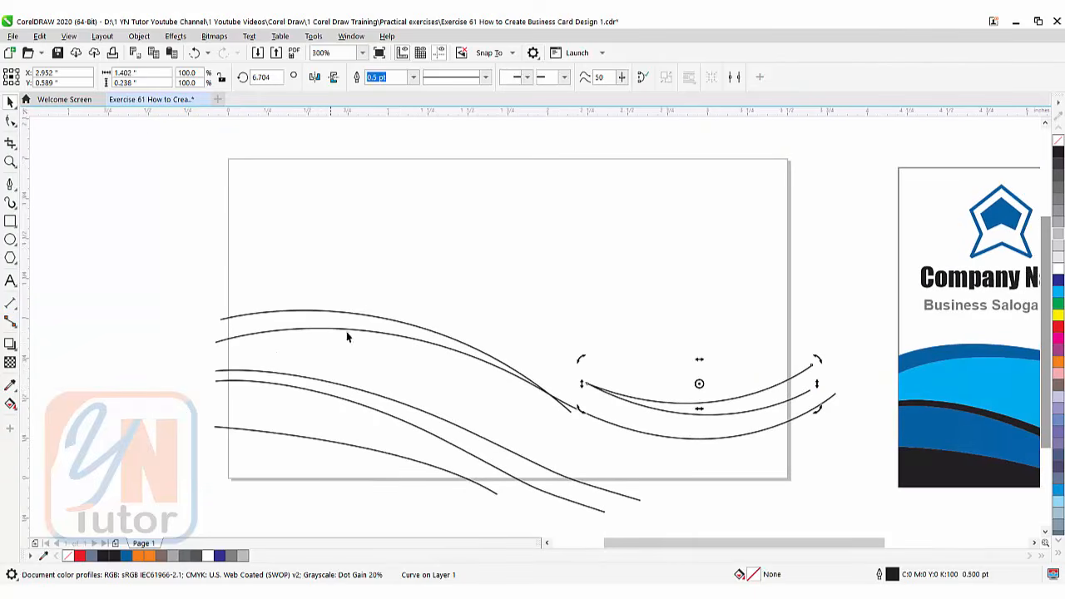
pyautogui.click(247, 159)
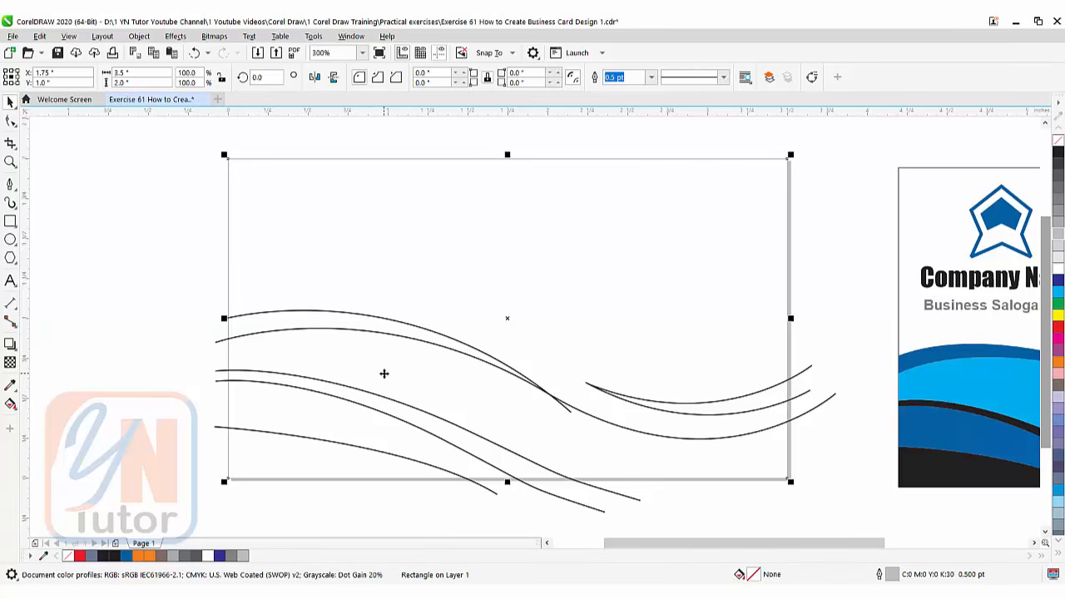
pyautogui.moveTo(392, 371); pyautogui.dragTo(349, 358)
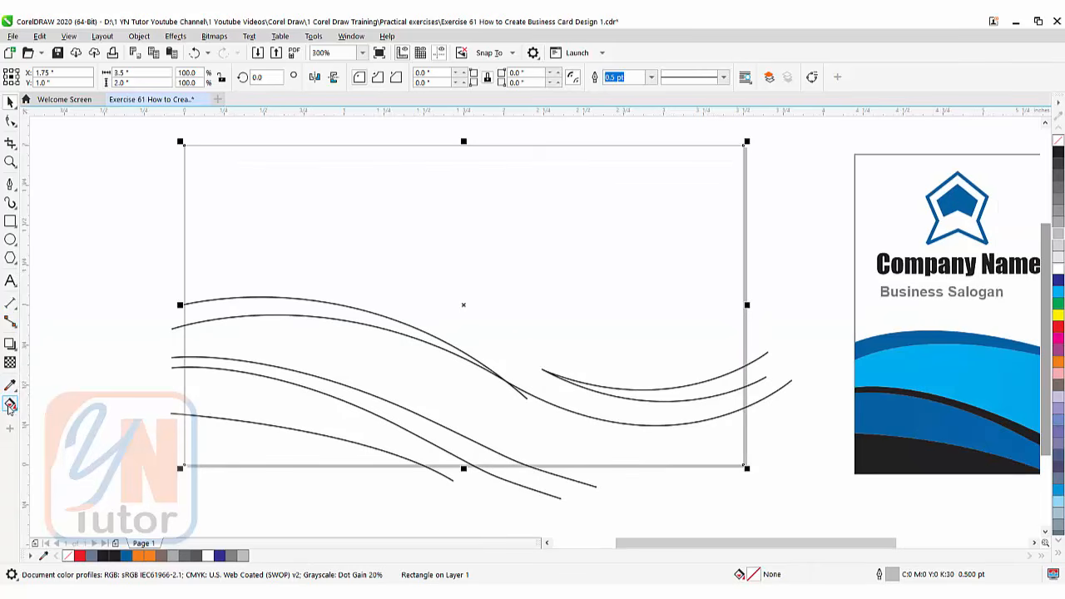
pyautogui.click(11, 405)
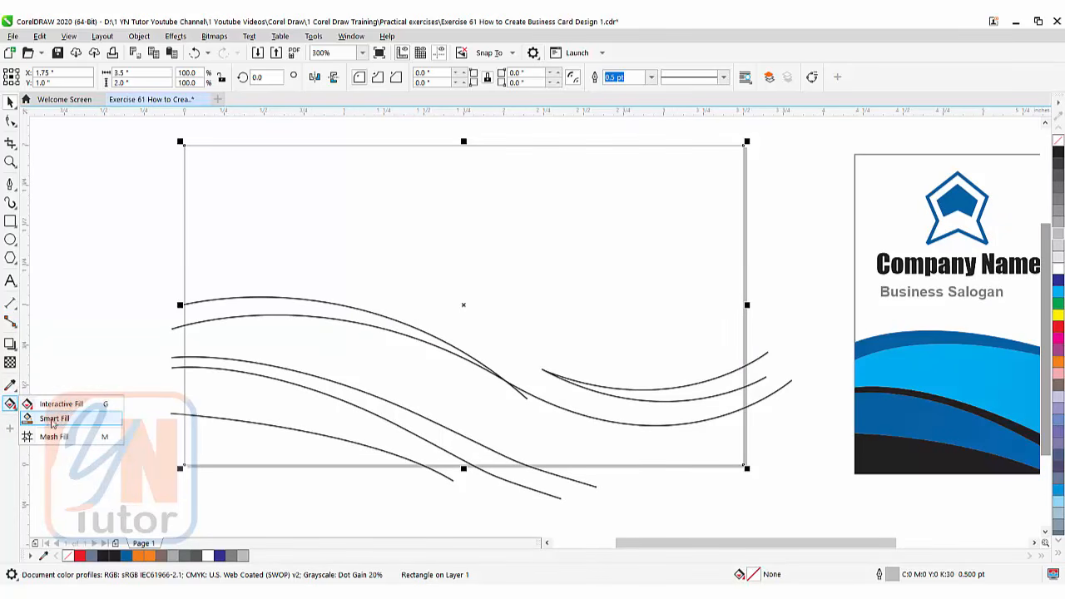
pyautogui.click(52, 421)
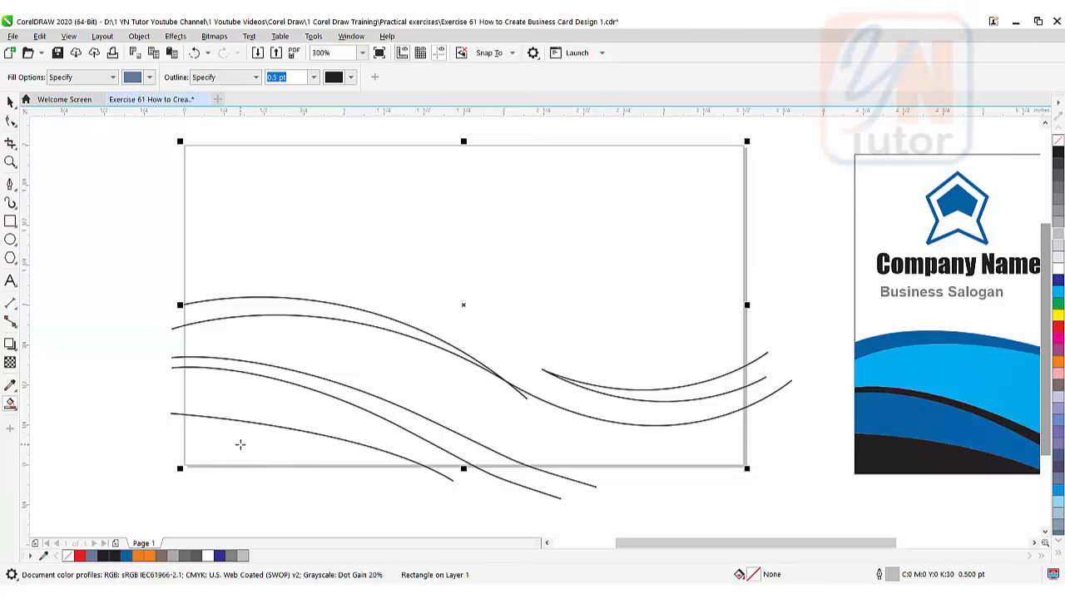
pyautogui.click(241, 444)
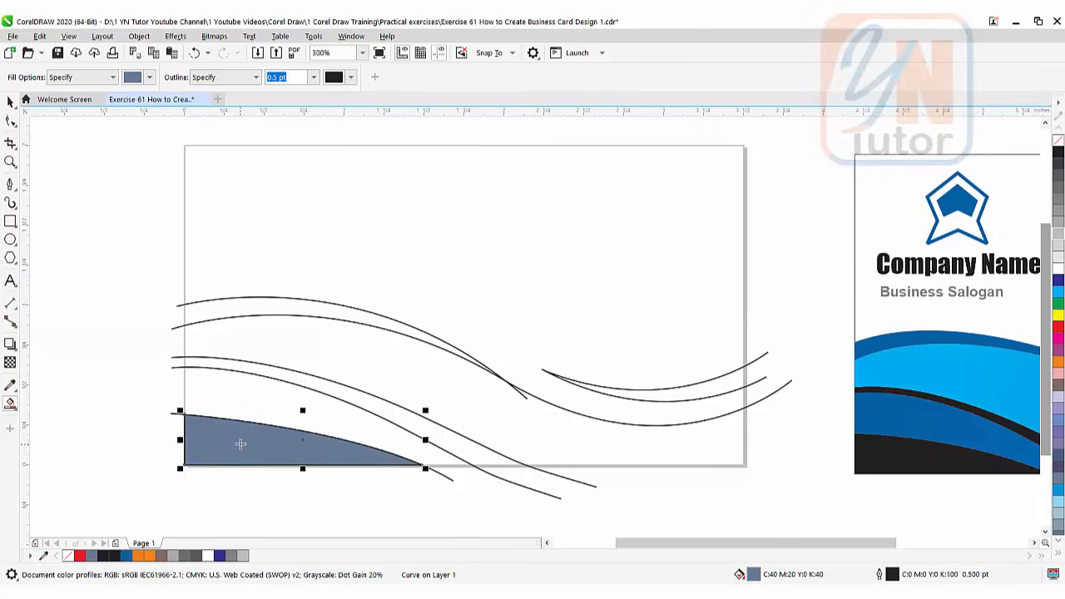
pyautogui.click(204, 373)
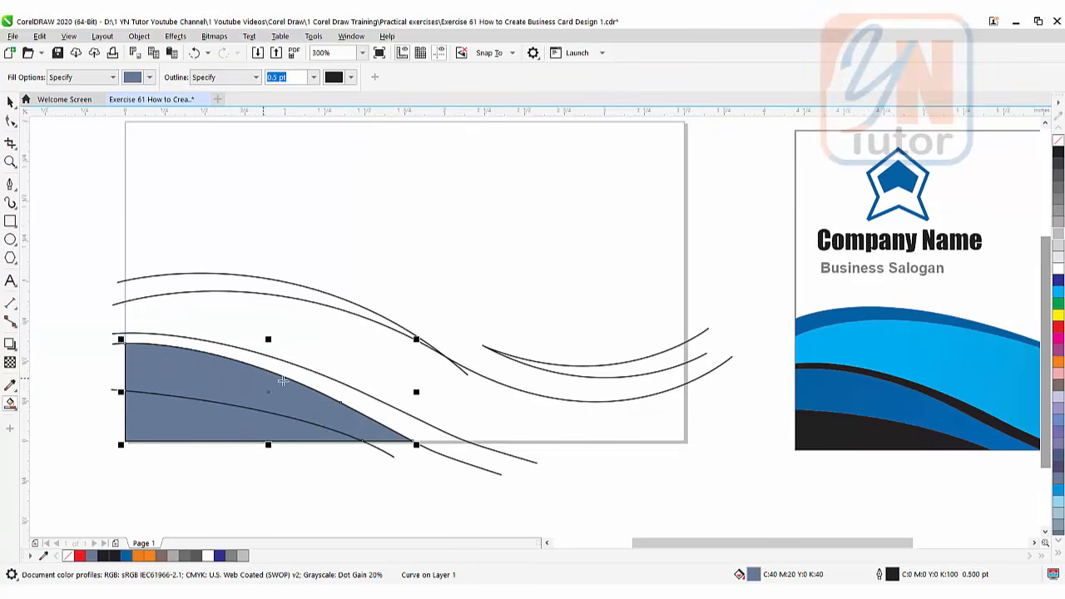
pyautogui.click(309, 380)
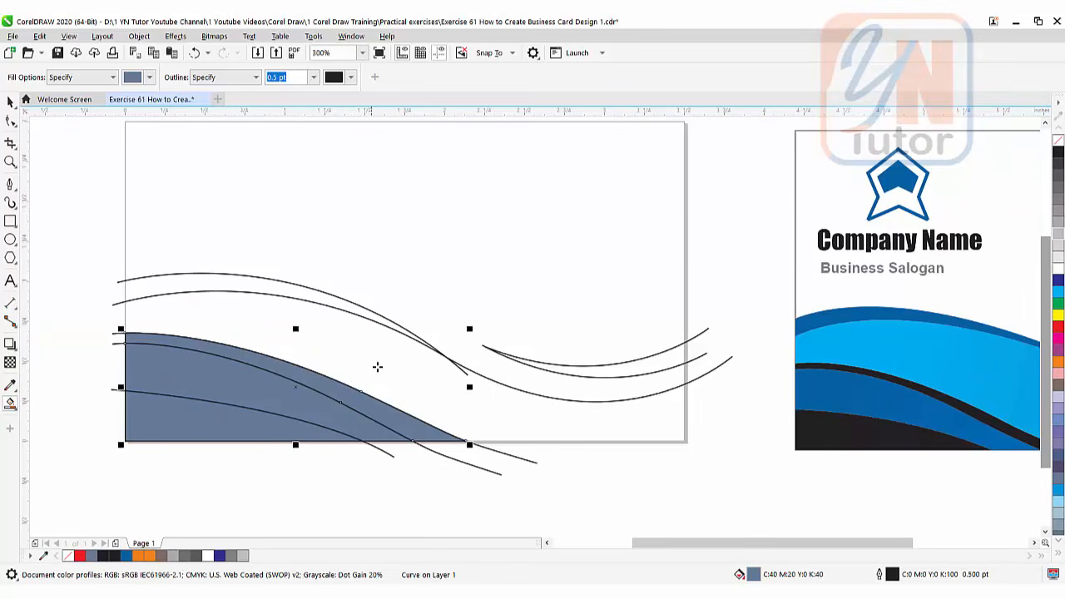
# Smart Fill the area under the full-width wave, the narrow strip above its crest, and the crescent between the short right-hand curves.
pyautogui.click(379, 359)
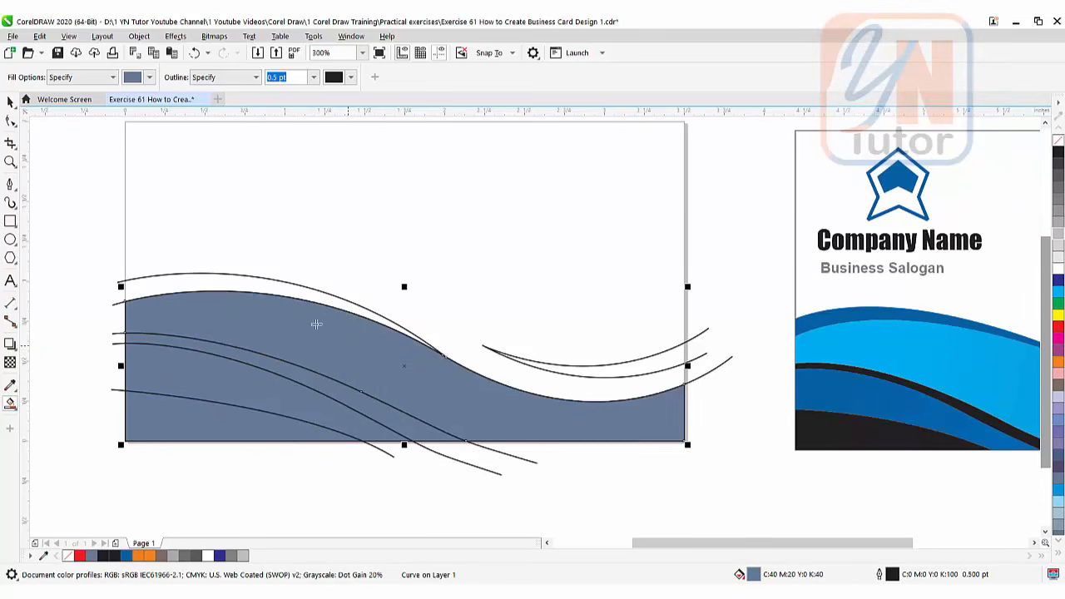
pyautogui.click(260, 287)
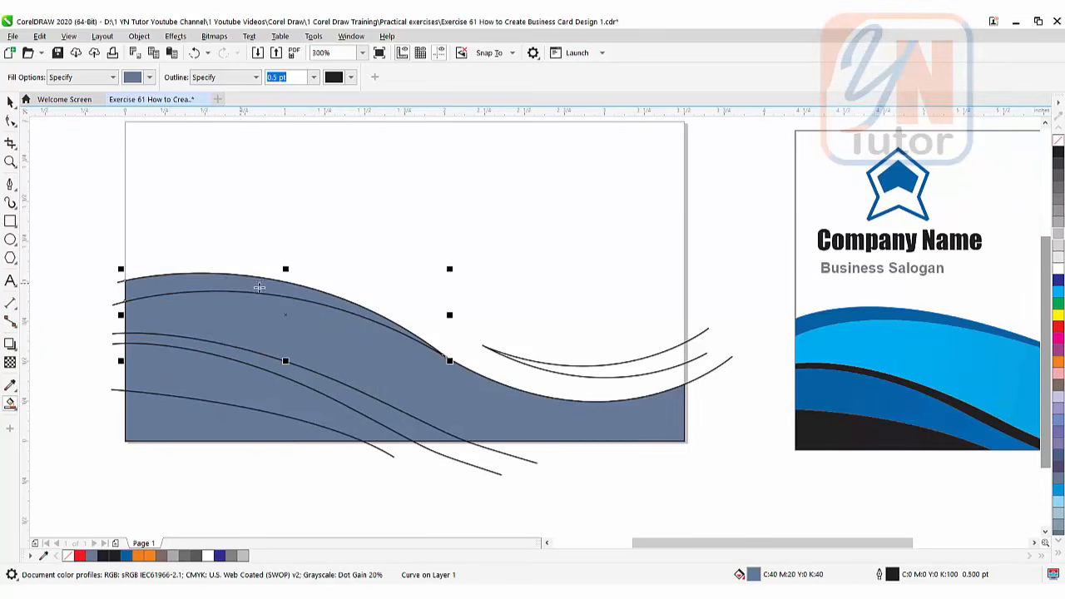
pyautogui.click(652, 367)
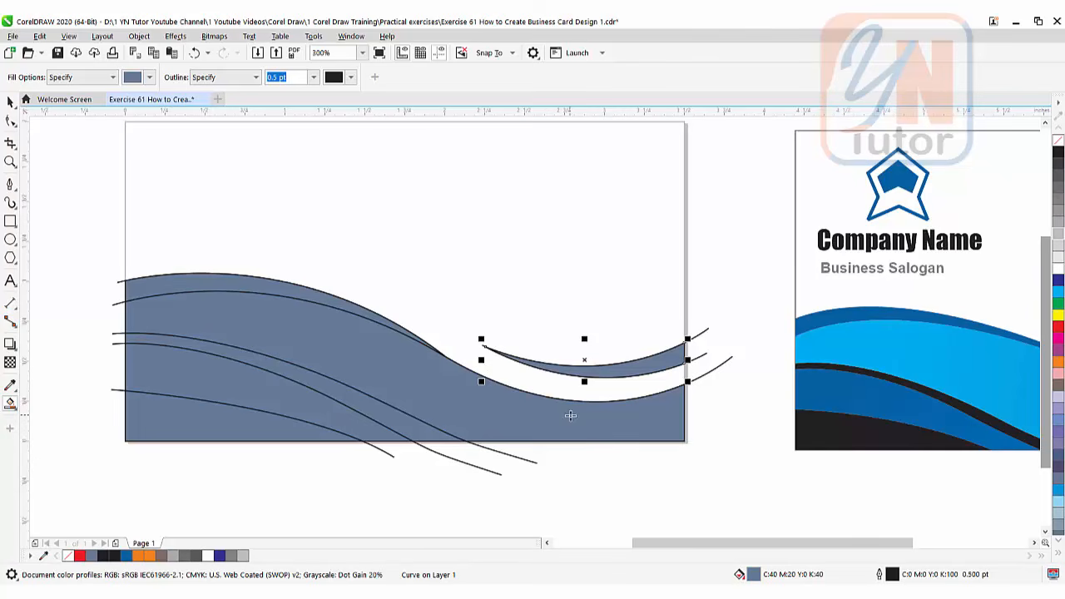
# Delete the three original lower-left curves that overhang the page, keeping the filled shapes.
pyautogui.click(10, 101)
pyautogui.click(91, 236)
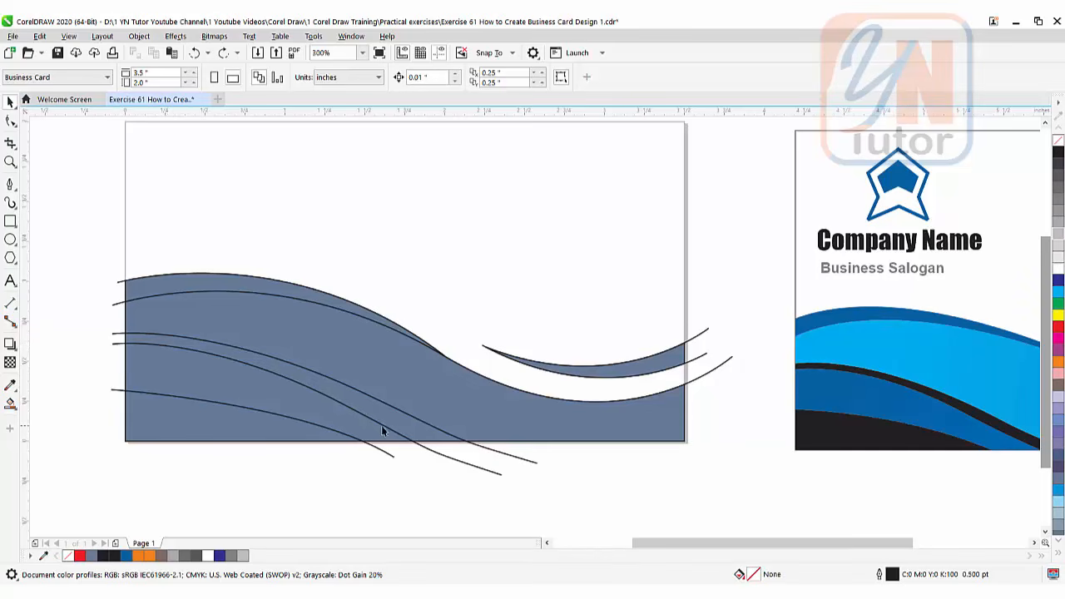
pyautogui.moveTo(78, 237); pyautogui.dragTo(388, 474)
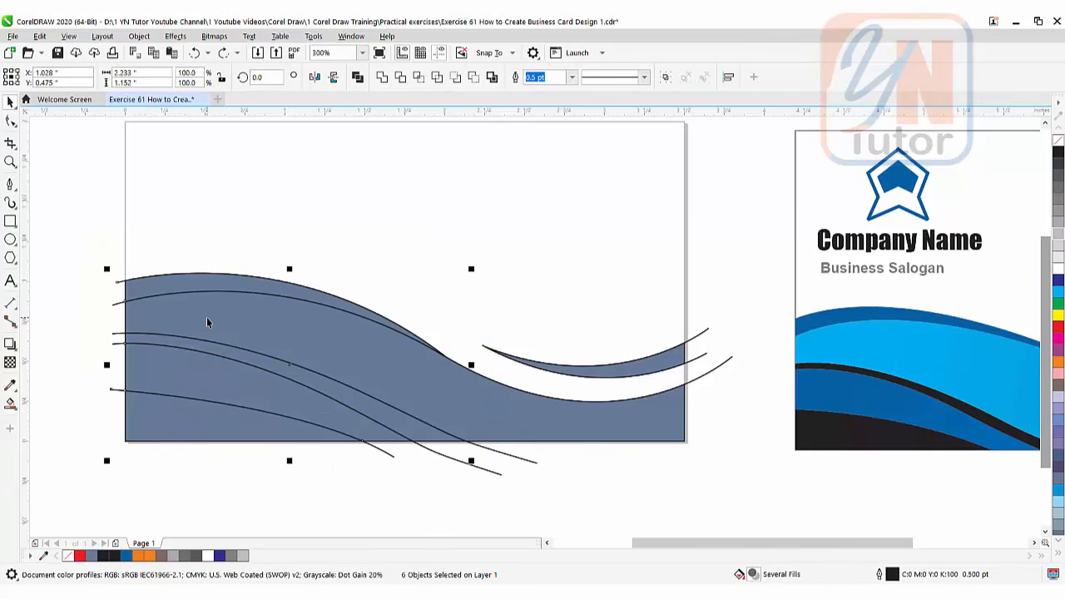
pyautogui.click(119, 401)
pyautogui.click(120, 395)
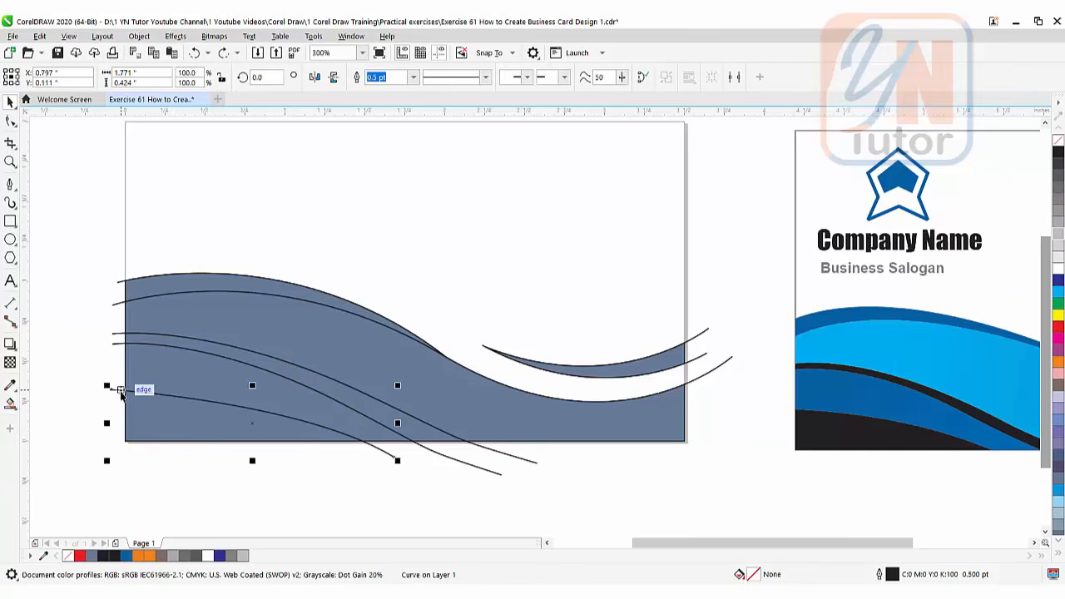
pyautogui.press('Delete')
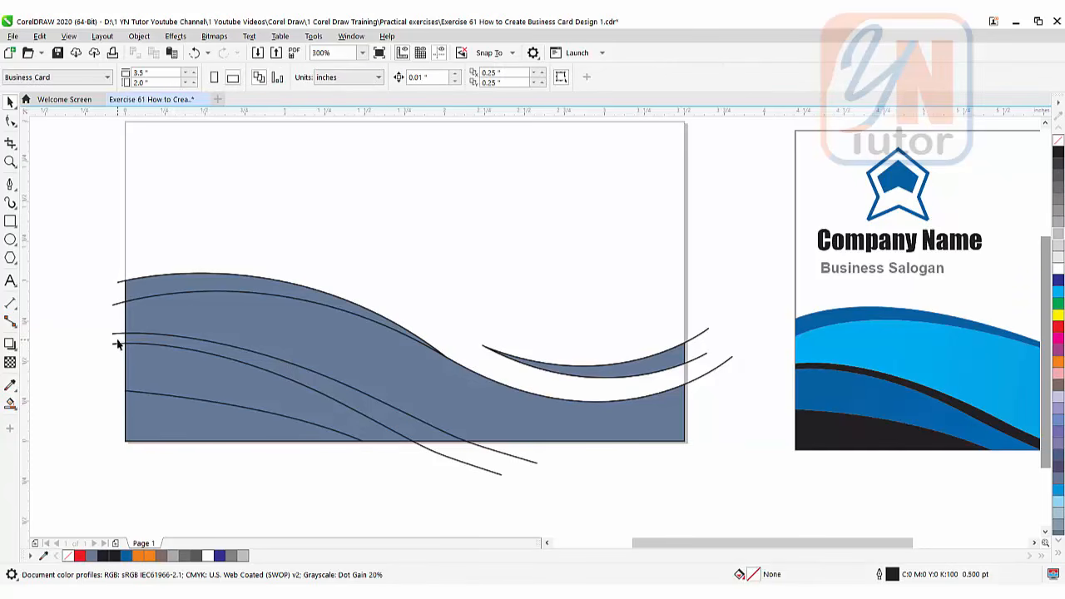
pyautogui.click(115, 335)
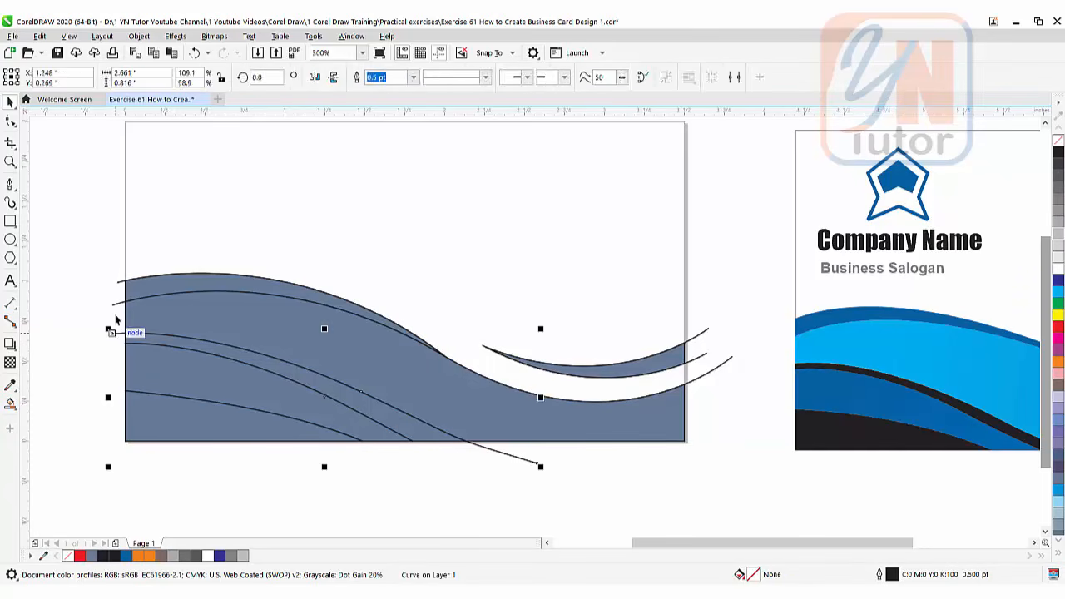
pyautogui.press('Delete')
# Delete the original full-width wave, the crest curve above it, and the two short right-hand curves.
pyautogui.click(114, 306)
pyautogui.press('Delete')
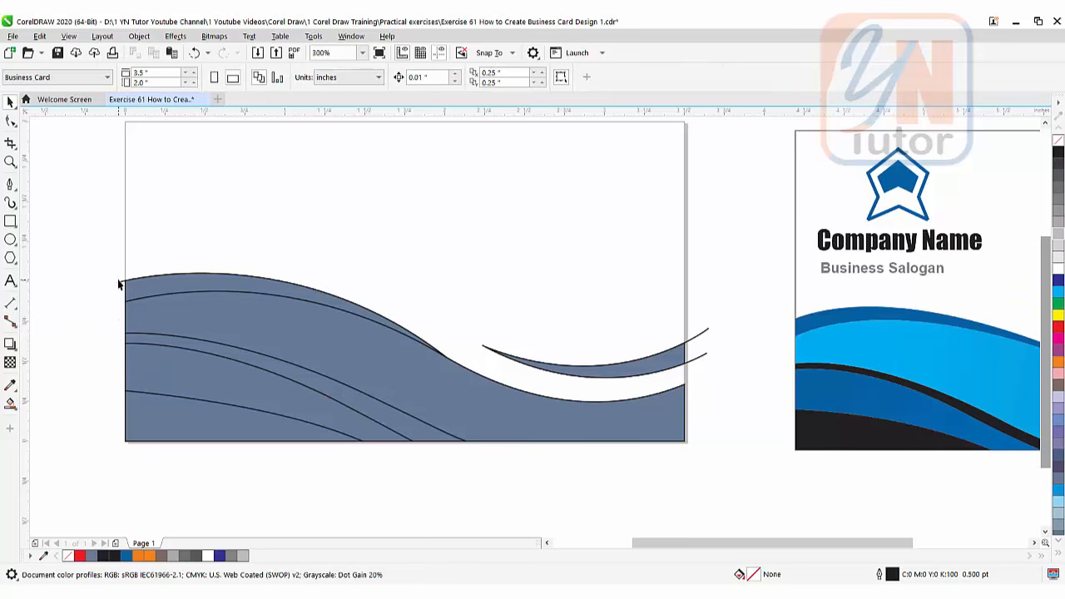
pyautogui.click(119, 285)
pyautogui.press('Delete')
pyautogui.click(700, 334)
pyautogui.press('Delete')
pyautogui.click(697, 357)
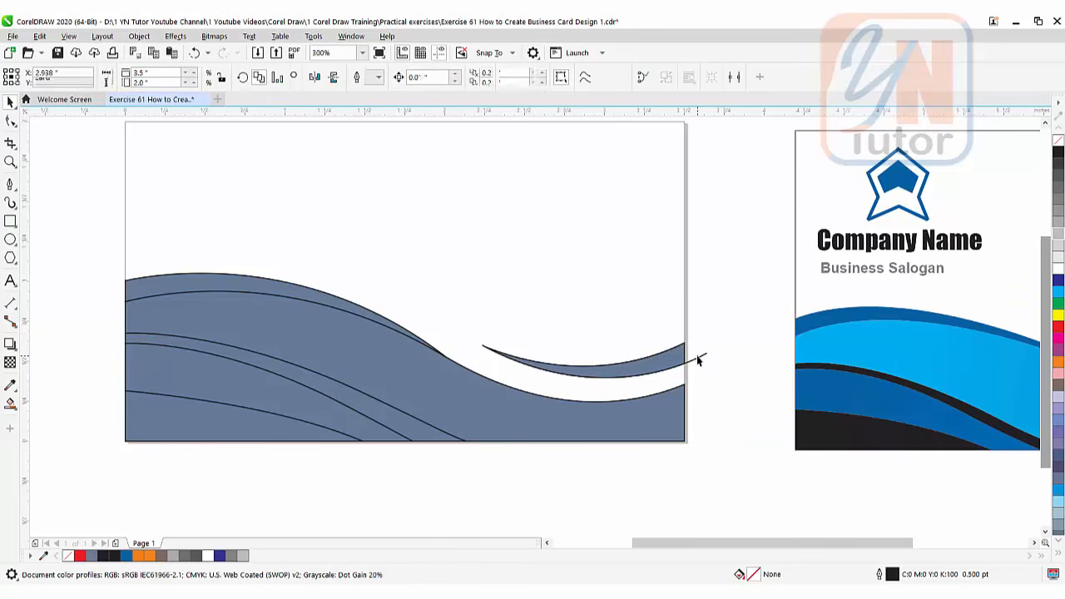
pyautogui.press('Delete')
# Fill the thin lower-left wave band and the lowest corner shape with black.
pyautogui.hscroll(2, 676, 391)
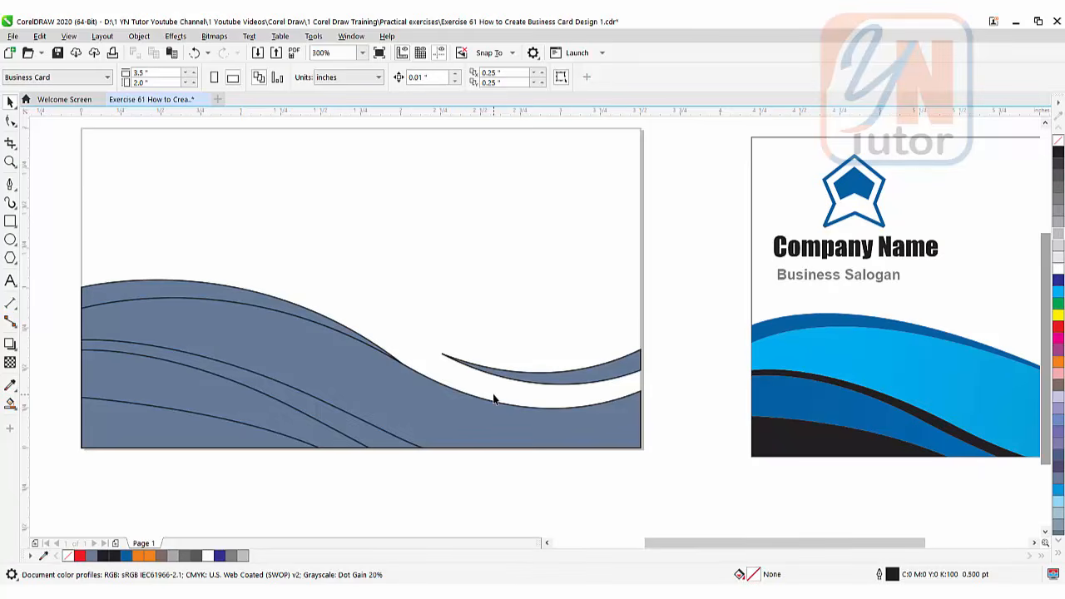
pyautogui.click(332, 423)
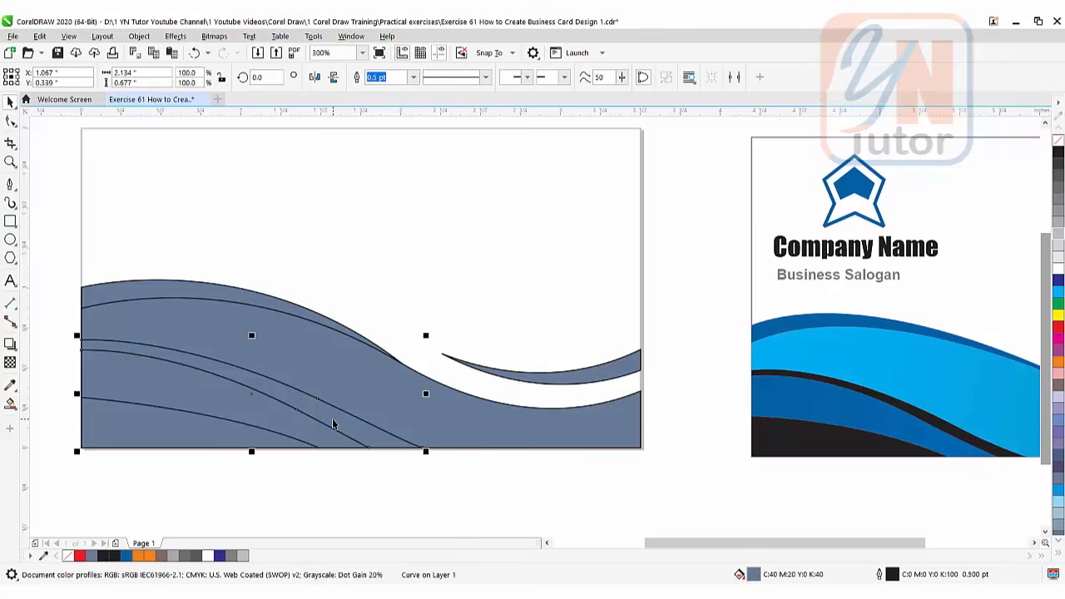
pyautogui.click(1057, 153)
pyautogui.click(168, 422)
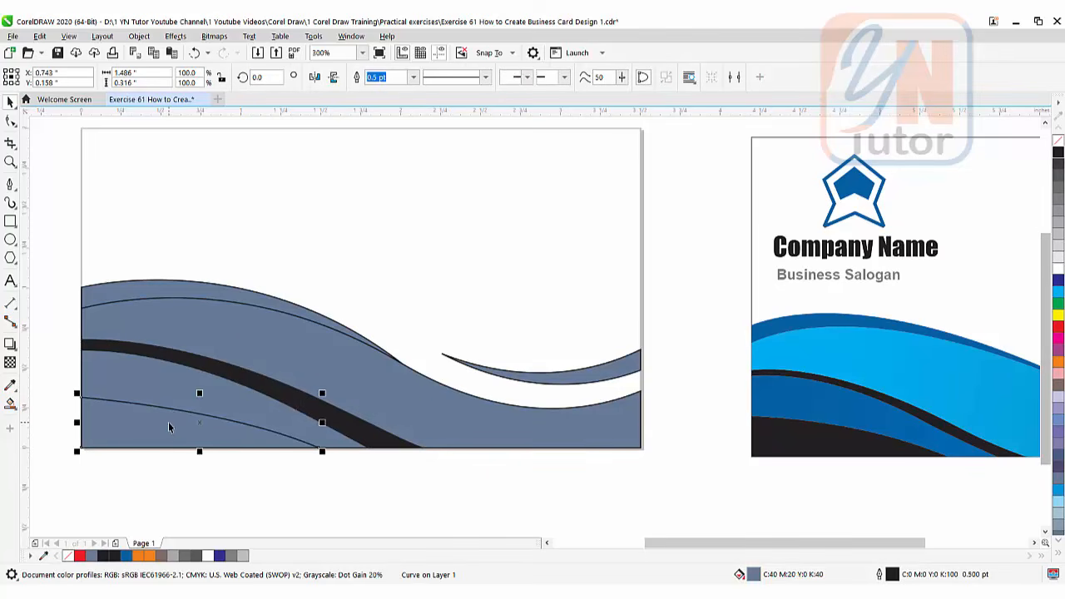
pyautogui.click(1057, 153)
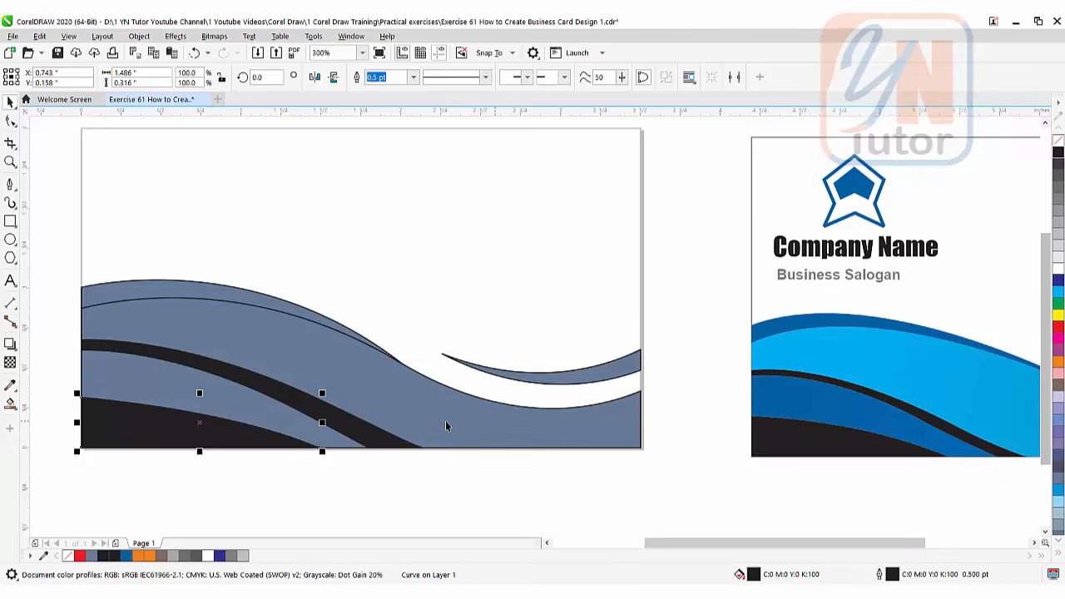
# Apply a linear fountain fill to the blue-grey band between the black shapes, running from its left end diagonally down to the right.
pyautogui.click(118, 363)
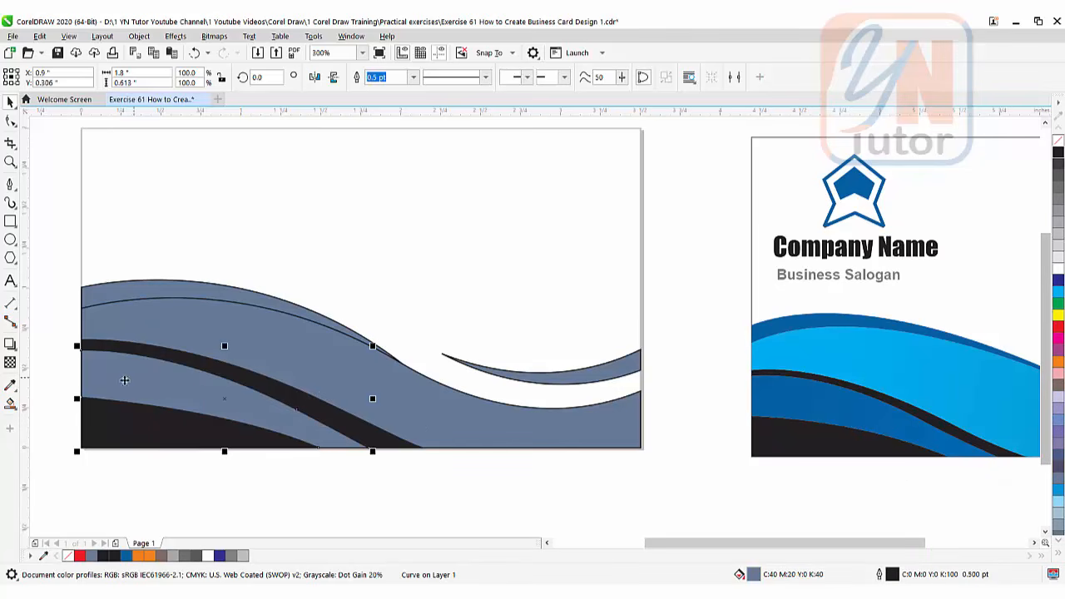
pyautogui.click(10, 404)
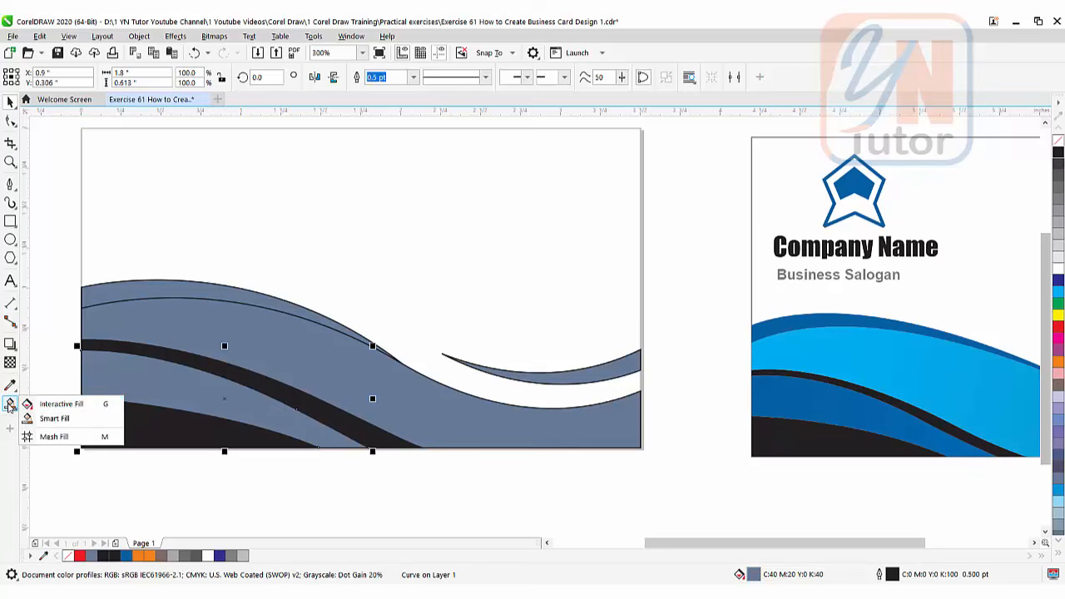
pyautogui.click(50, 405)
pyautogui.moveTo(108, 381); pyautogui.dragTo(287, 417)
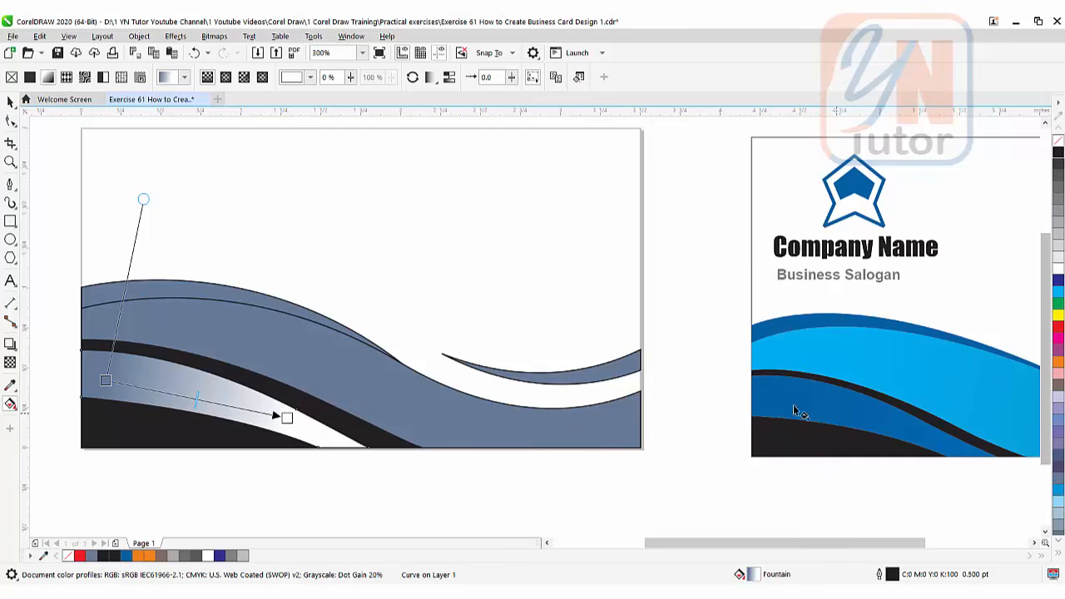
# Set the gradient's end colour to blue #0066B1, sampled from the matching band on the sample card.
pyautogui.click(286, 417)
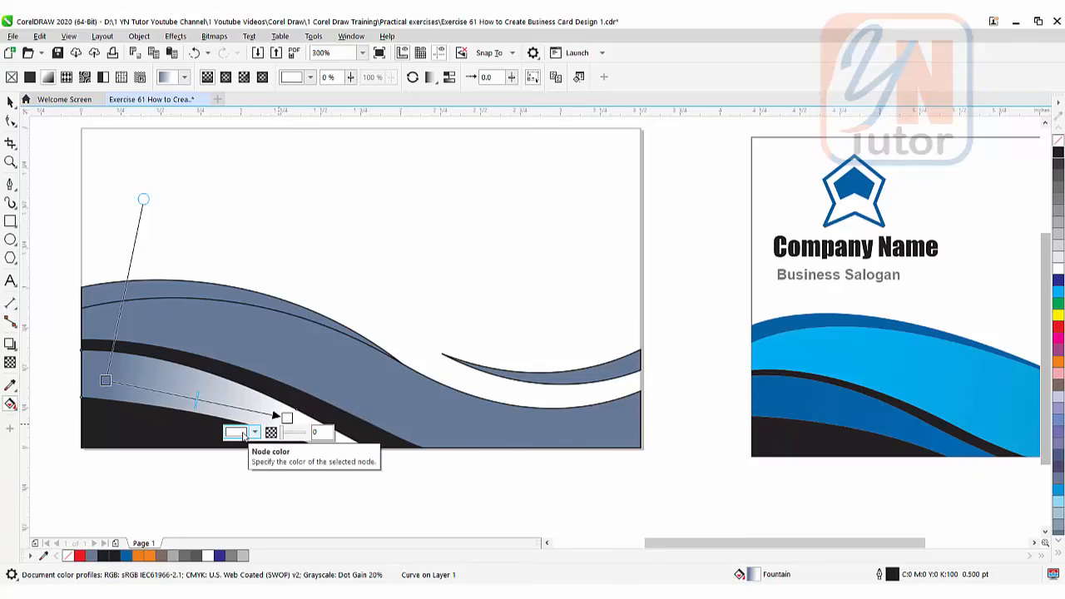
pyautogui.click(255, 433)
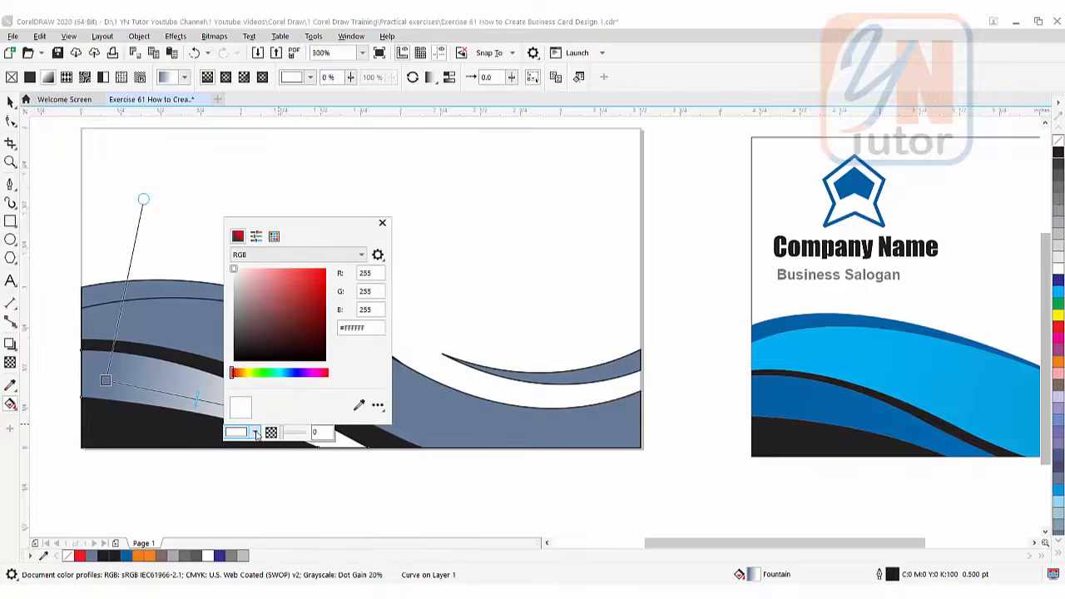
pyautogui.click(357, 407)
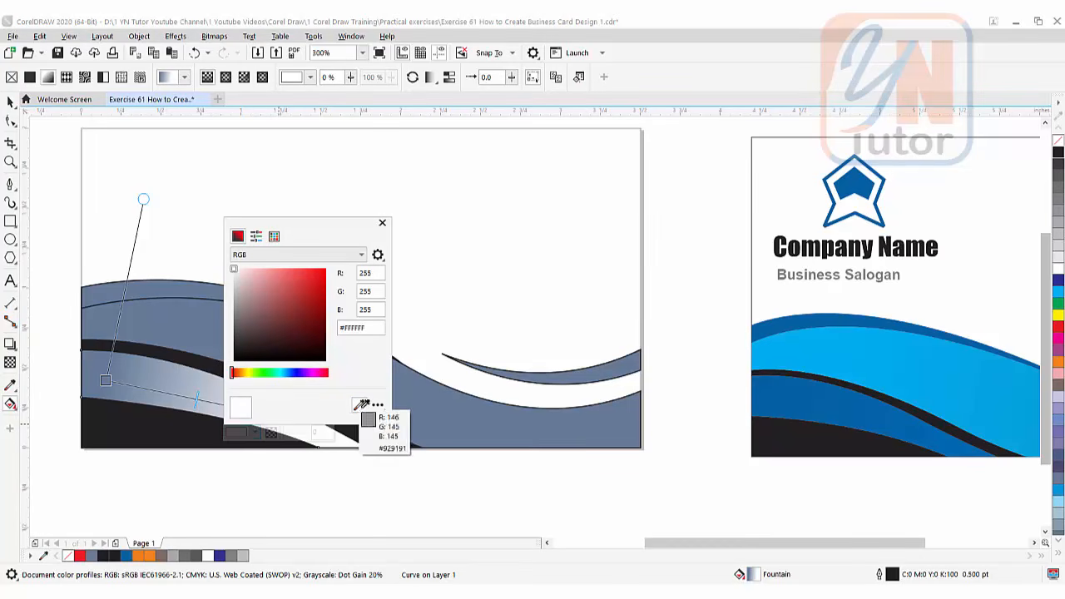
pyautogui.click(972, 449)
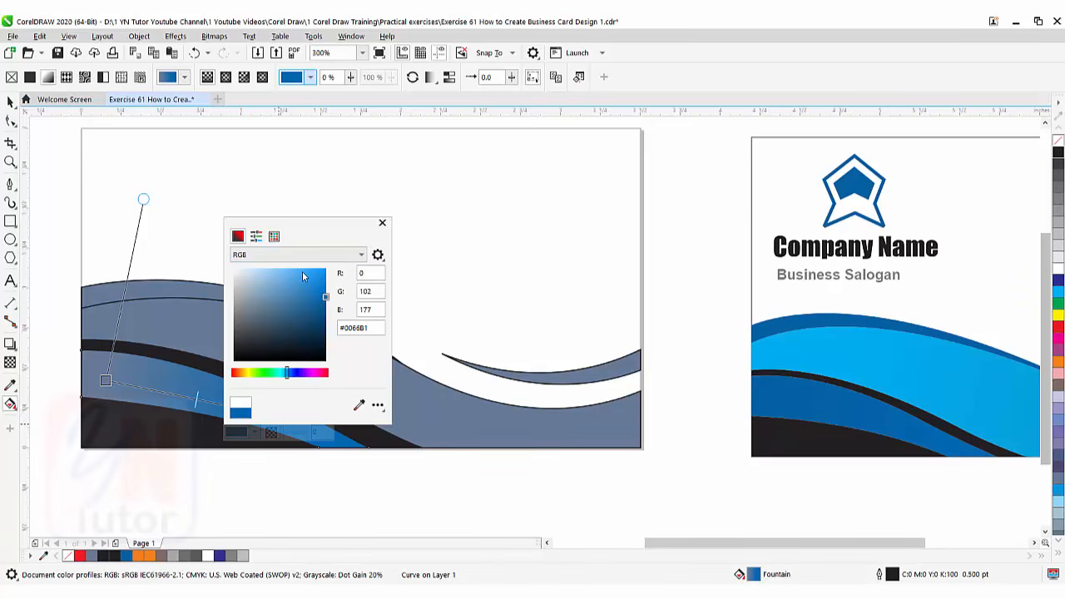
# Set the start colour of the lower band's gradient to #0661A1, sampled from the left end of the sample card's matching band.
pyautogui.click(105, 383)
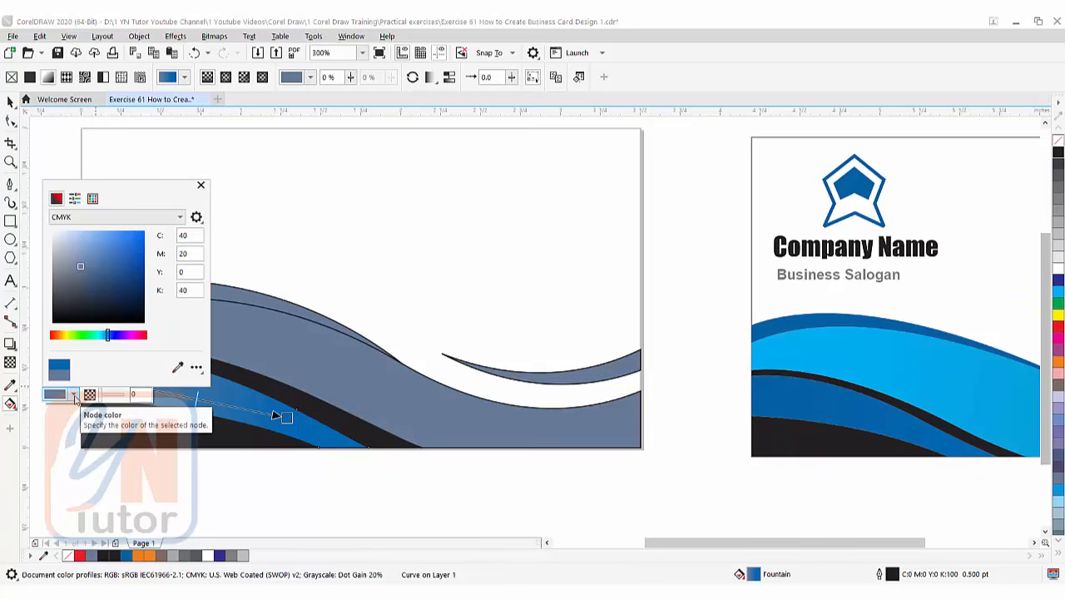
pyautogui.click(177, 367)
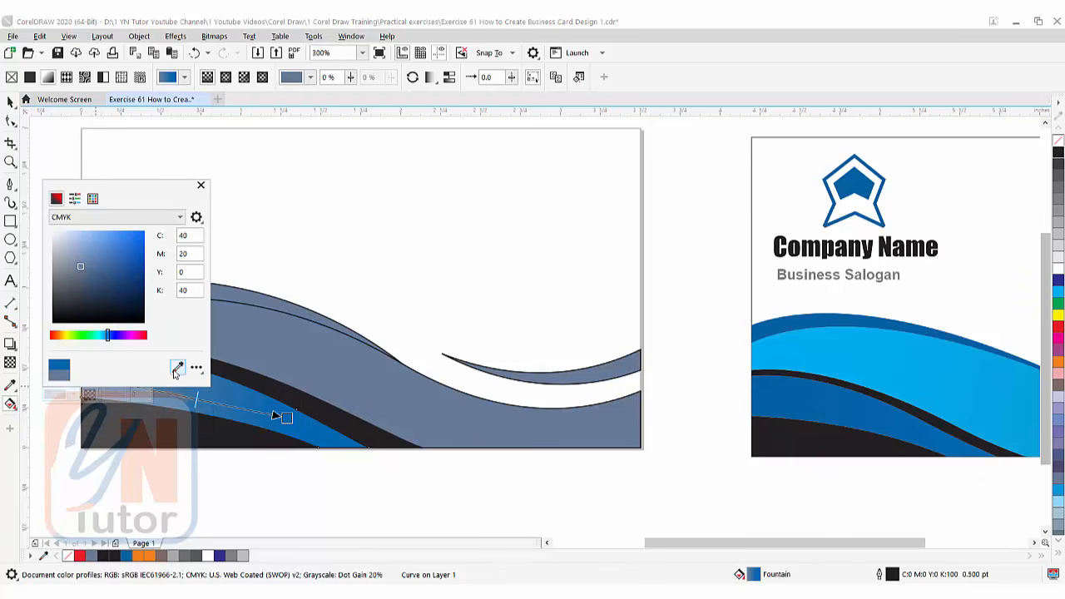
pyautogui.click(760, 392)
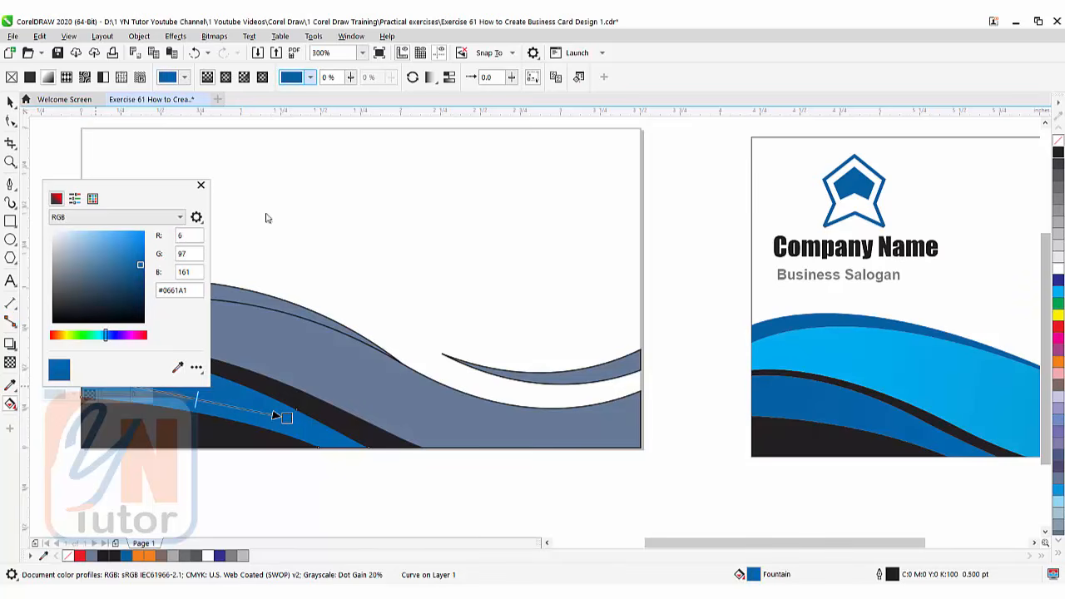
pyautogui.click(200, 186)
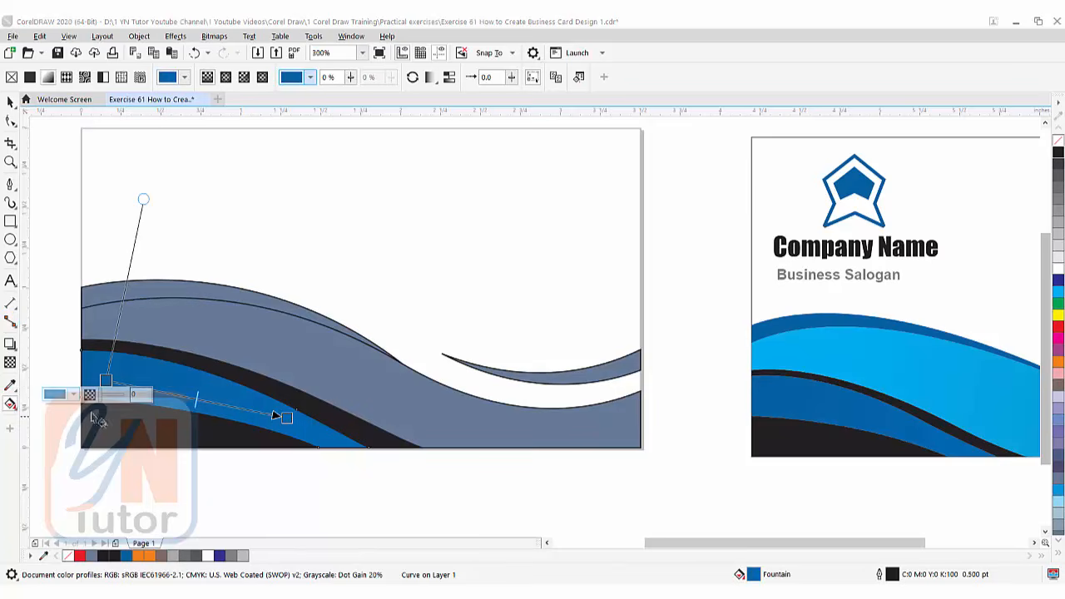
# Apply a linear fountain fill to the large blue-grey wave, running from its upper-left part diagonally down to the lower right.
pyautogui.moveTo(771, 374); pyautogui.dragTo(623, 370)
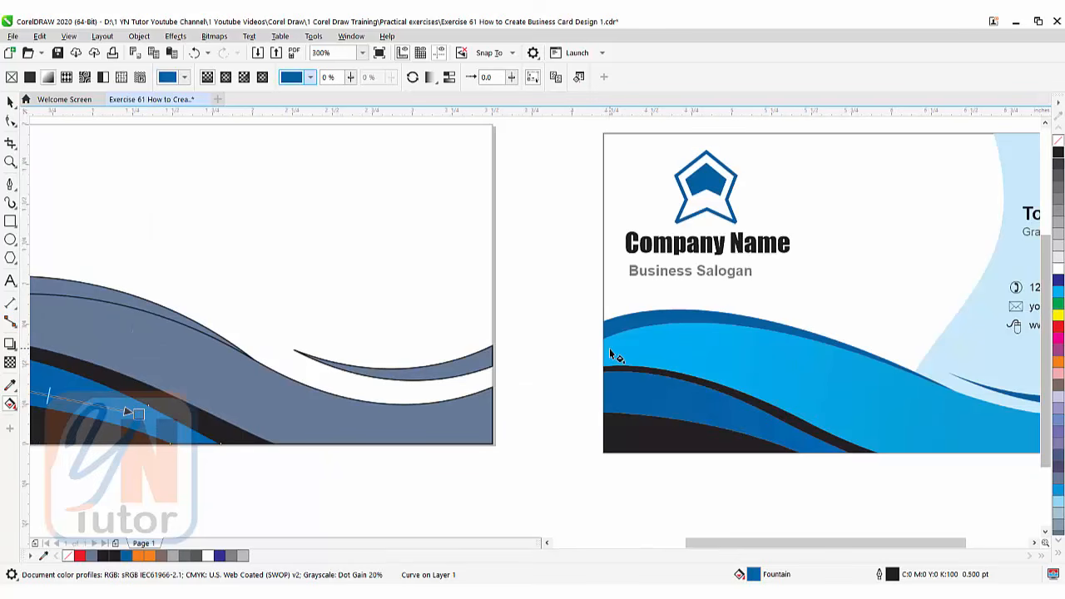
pyautogui.moveTo(942, 407); pyautogui.dragTo(802, 373)
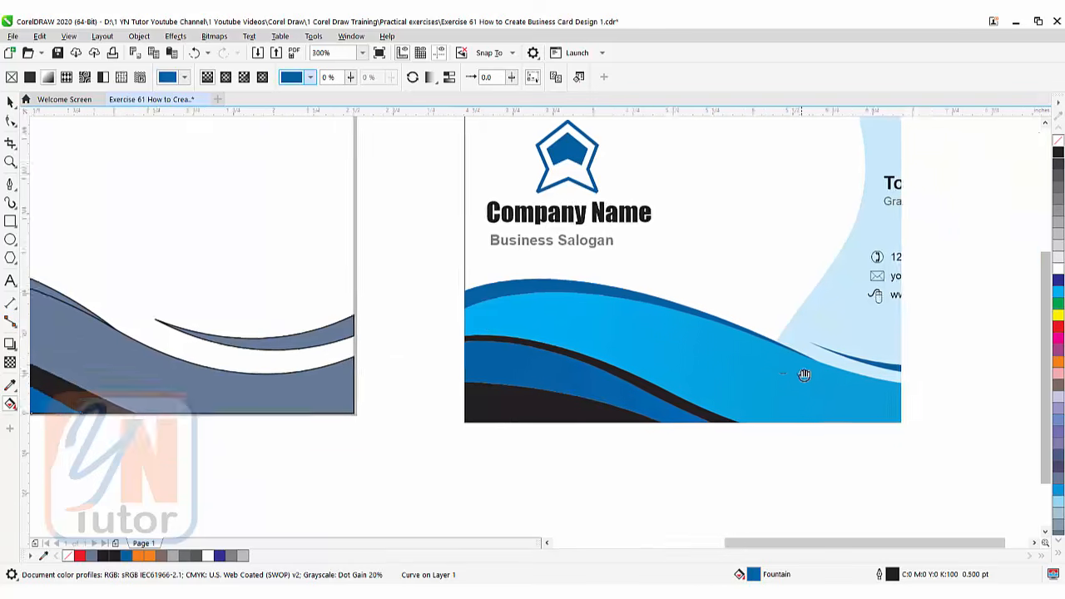
pyautogui.hscroll(-3, 591, 386)
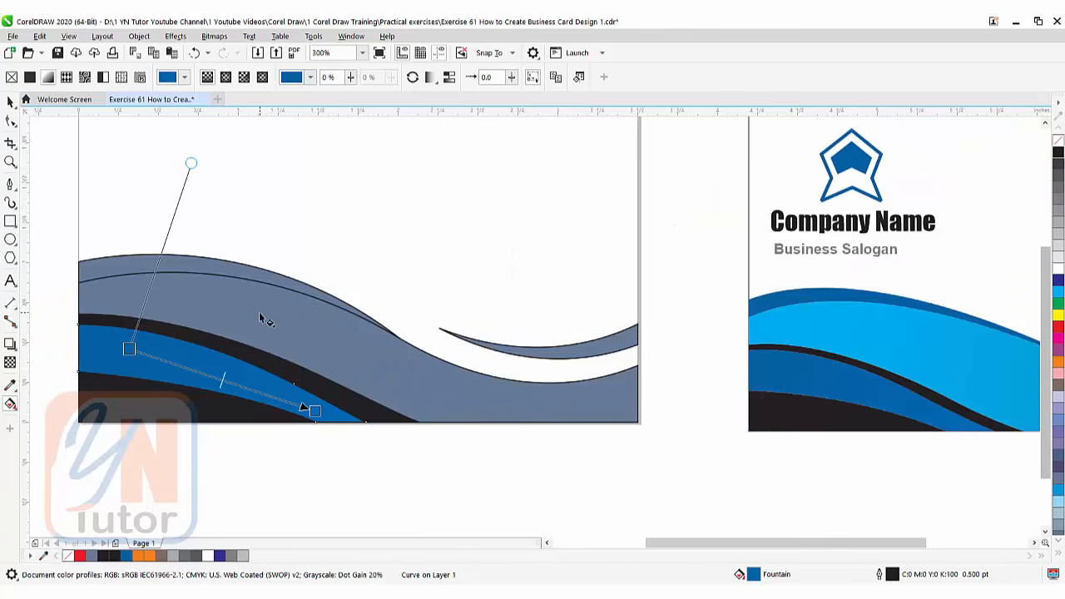
pyautogui.click(10, 101)
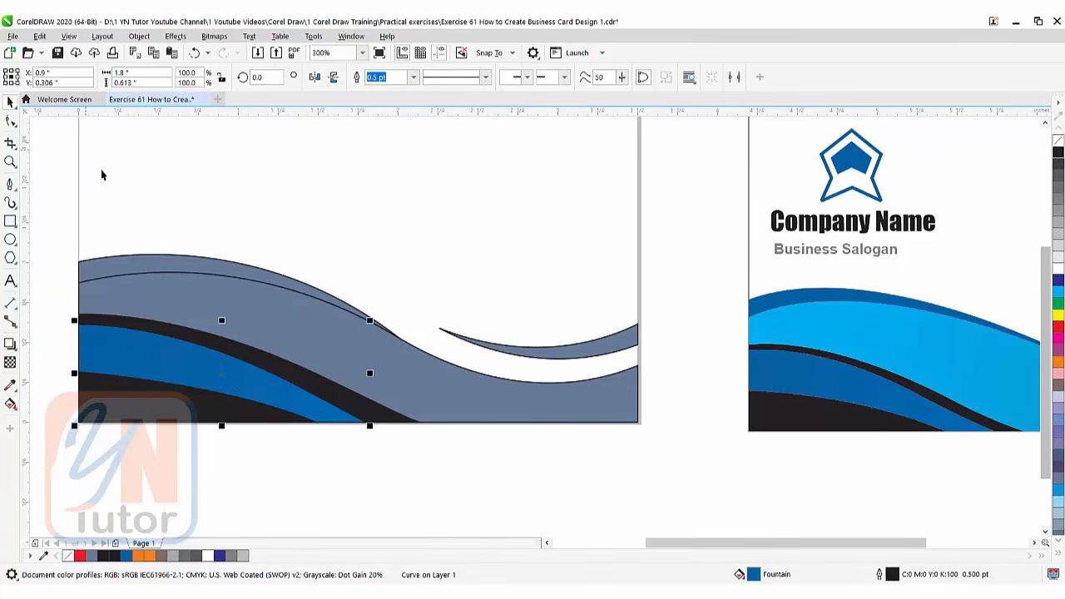
pyautogui.click(245, 306)
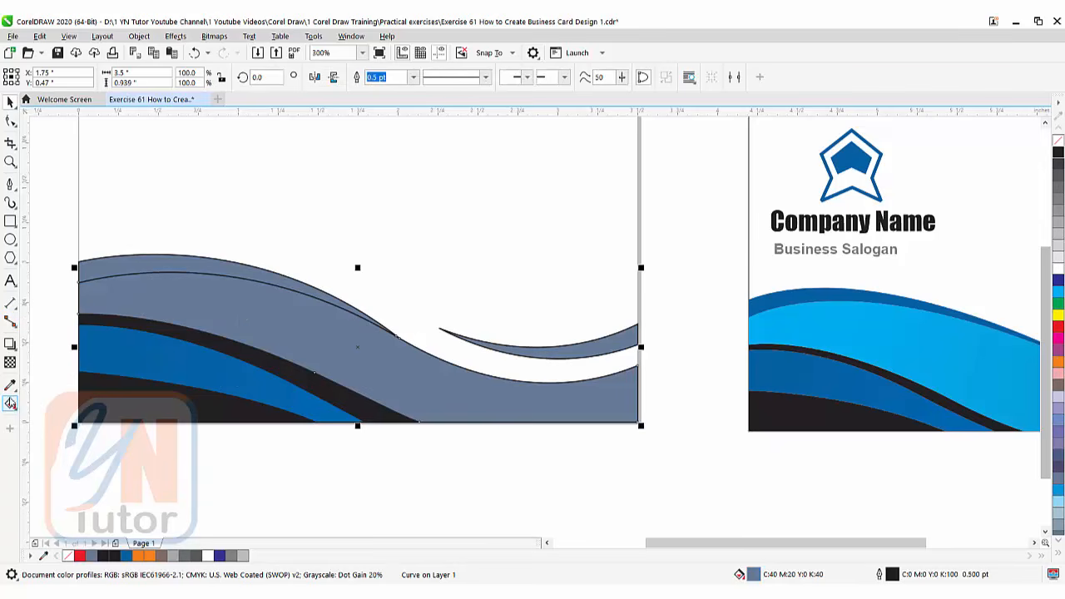
pyautogui.click(10, 405)
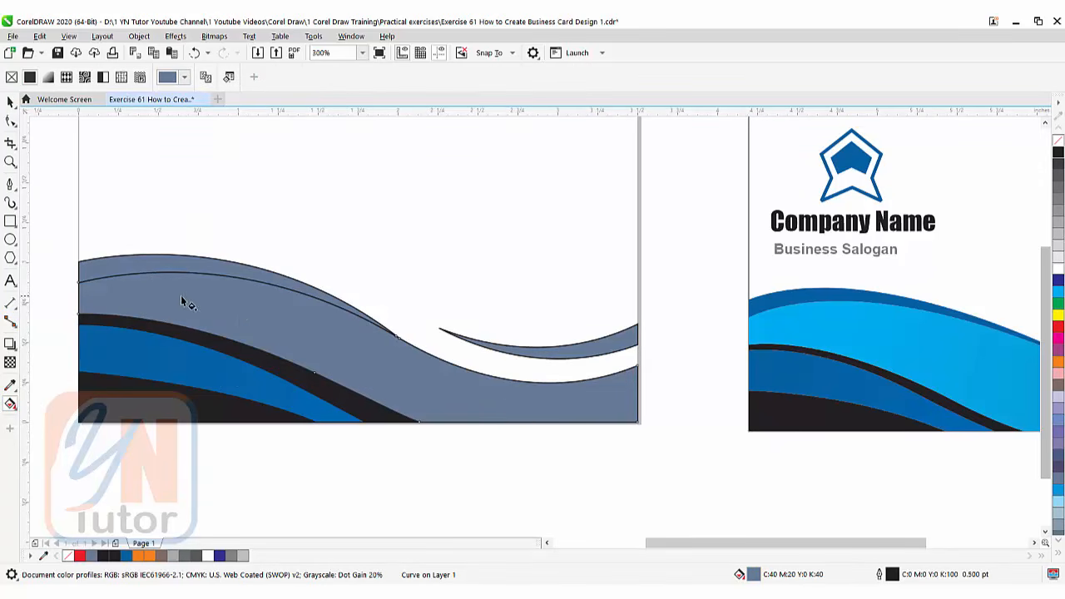
pyautogui.moveTo(186, 298); pyautogui.dragTo(383, 376)
pyautogui.moveTo(463, 403); pyautogui.dragTo(510, 404)
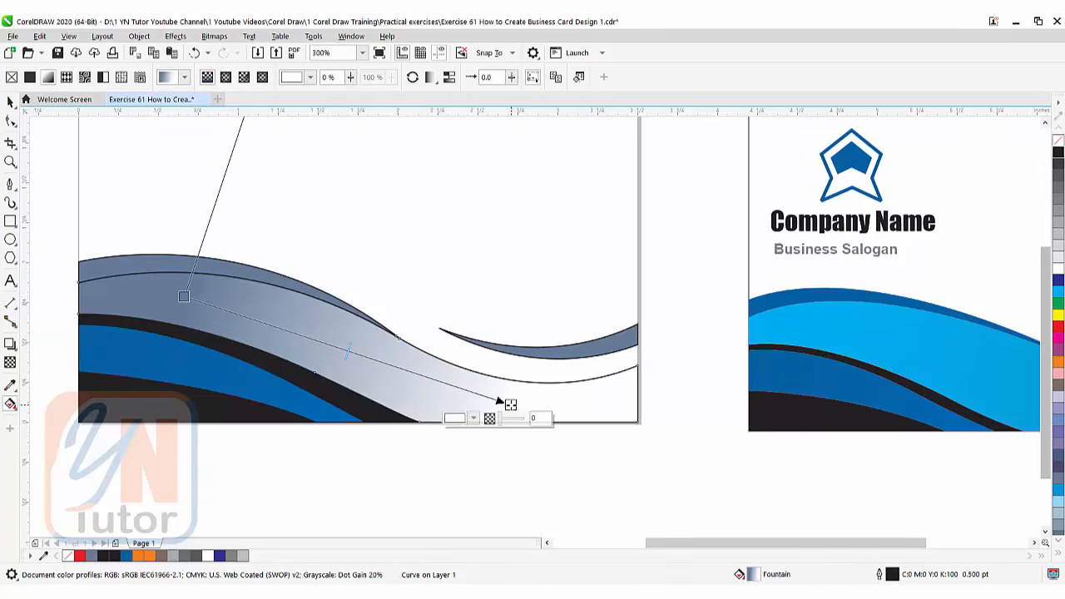
# Set the large wave's gradient end colour by sampling the sample card's matching wave, and darken it to #0A8ABD.
pyautogui.moveTo(623, 427); pyautogui.dragTo(475, 399)
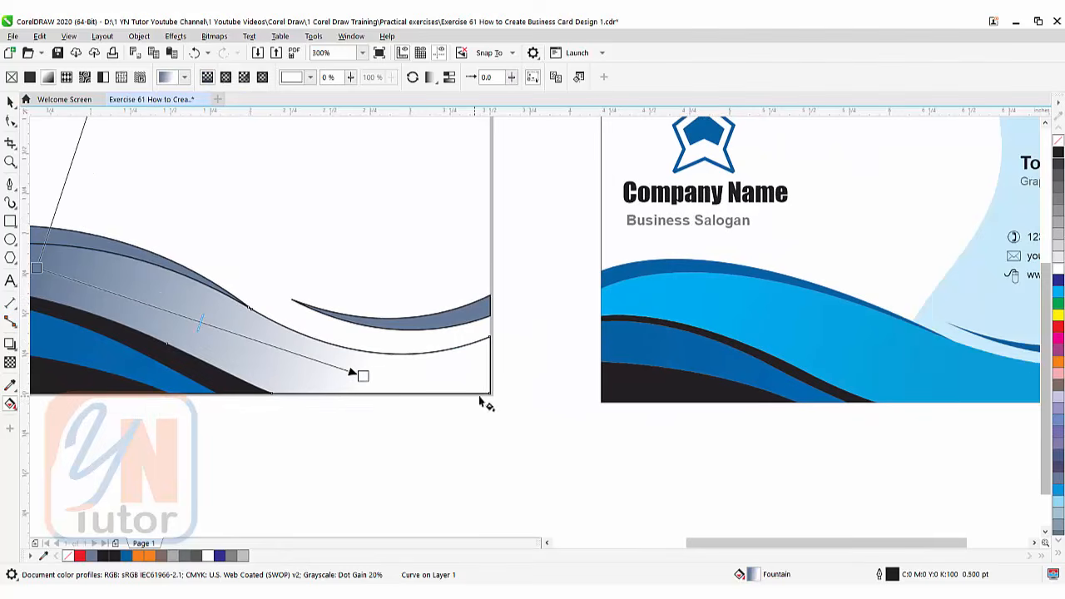
pyautogui.click(352, 372)
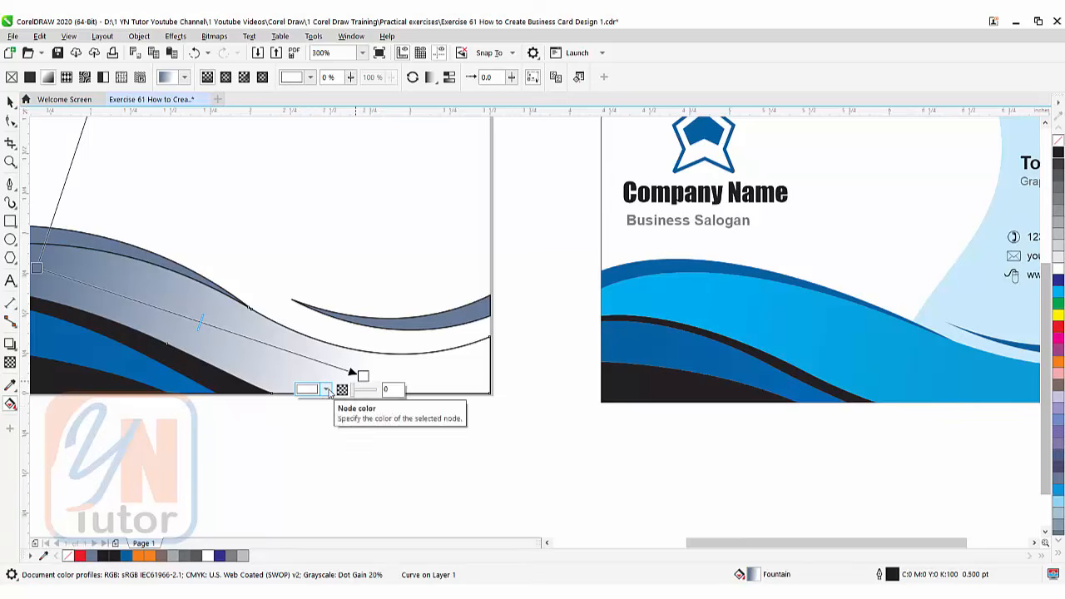
pyautogui.click(327, 390)
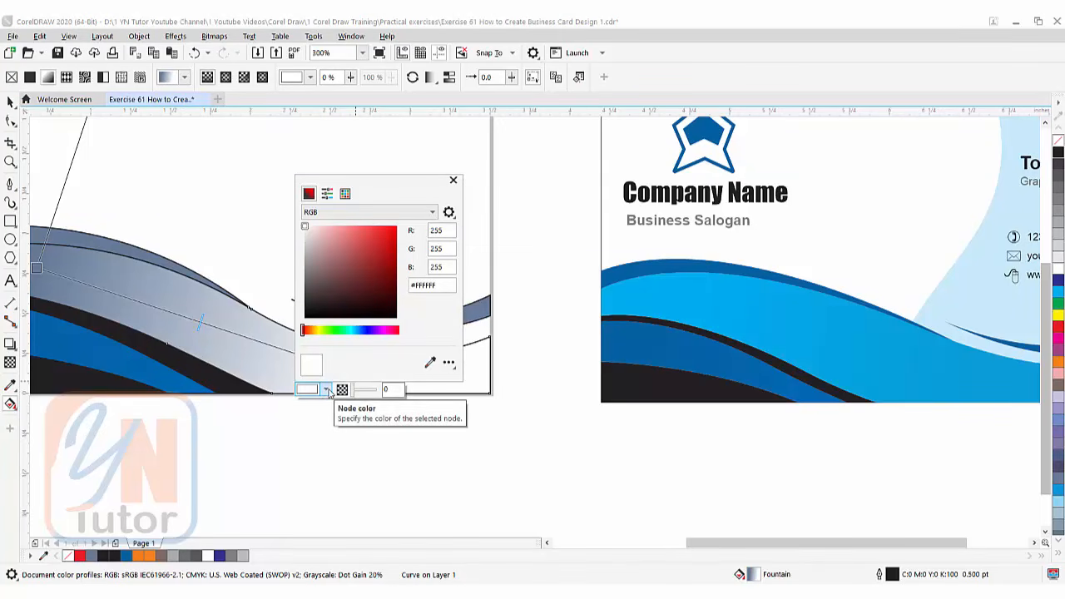
pyautogui.click(429, 363)
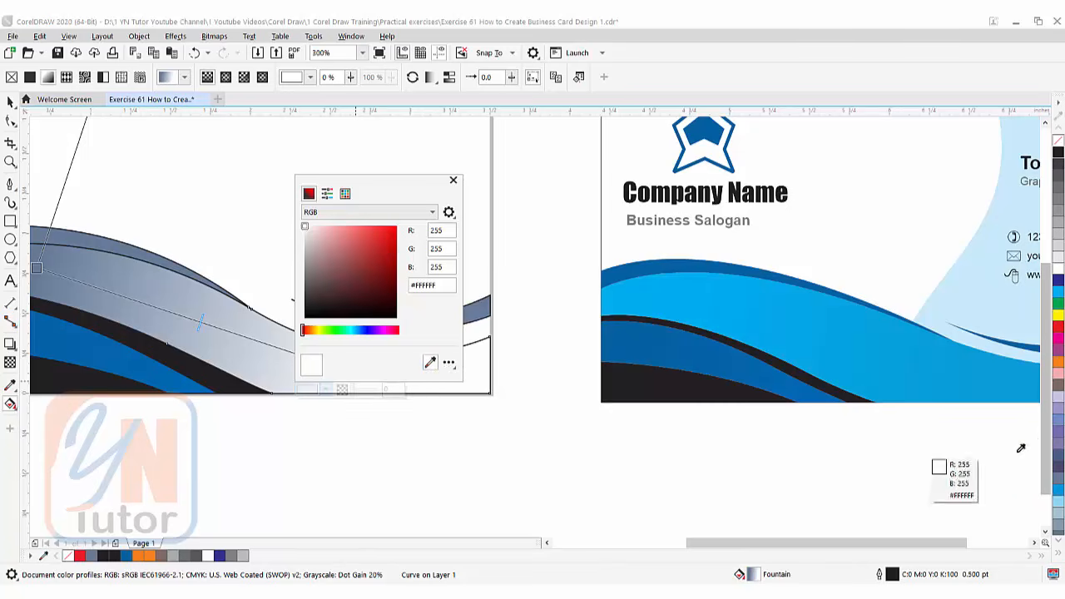
pyautogui.click(1036, 392)
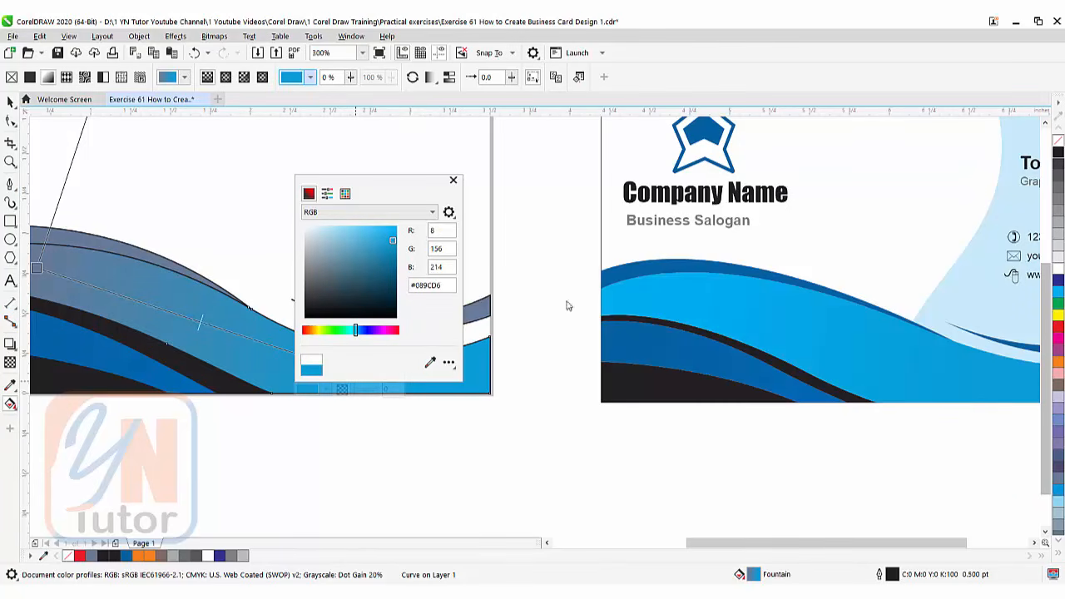
pyautogui.click(393, 250)
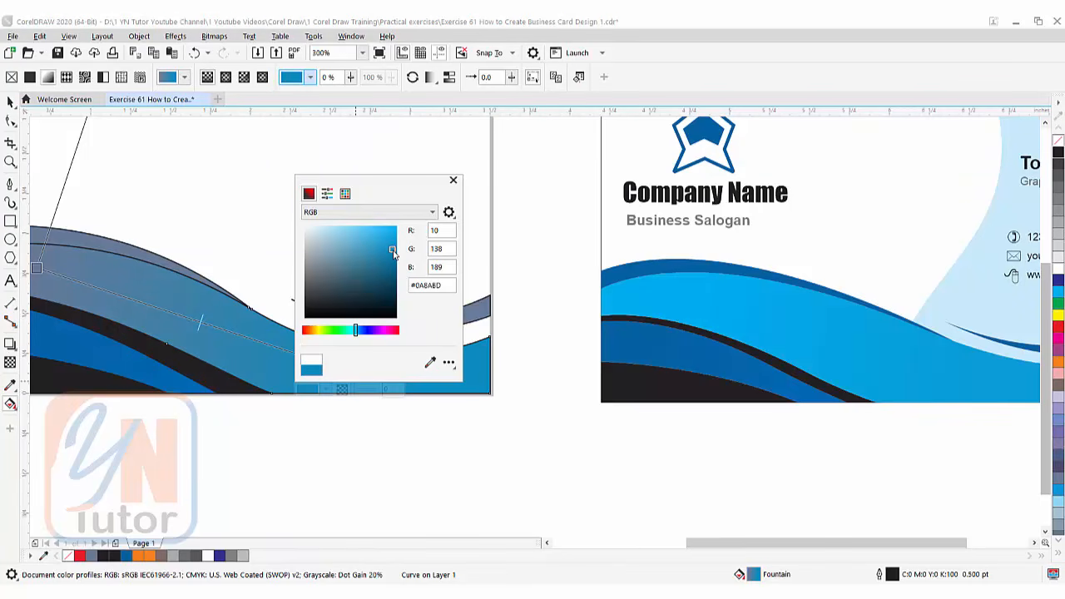
# Set the large wave's gradient start colour to #00ADEF, sampled from the left end of the sample card's light blue wave.
pyautogui.click(37, 272)
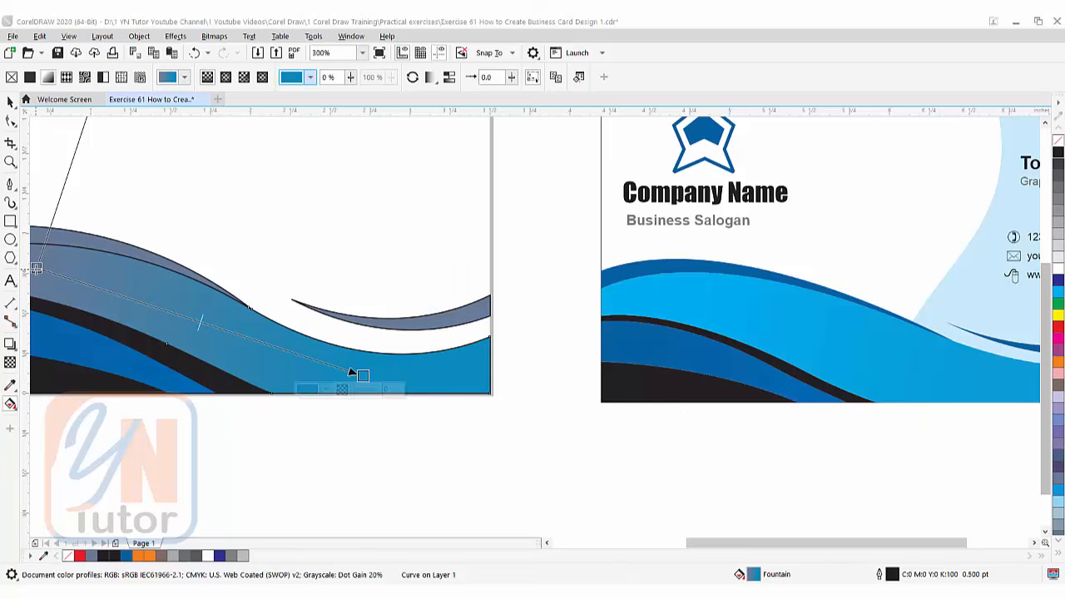
pyautogui.click(61, 284)
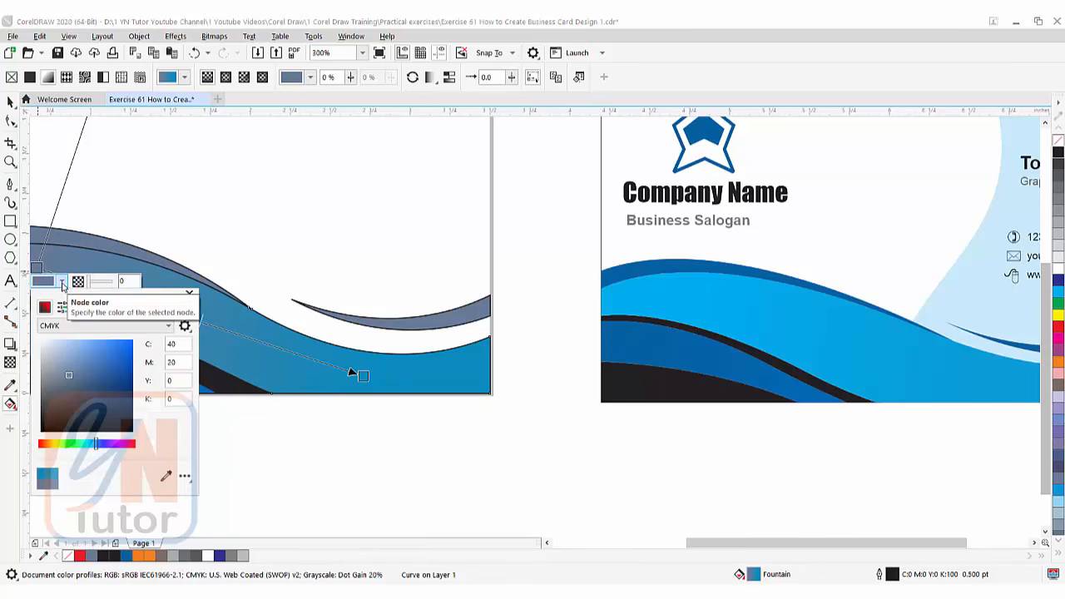
pyautogui.click(165, 477)
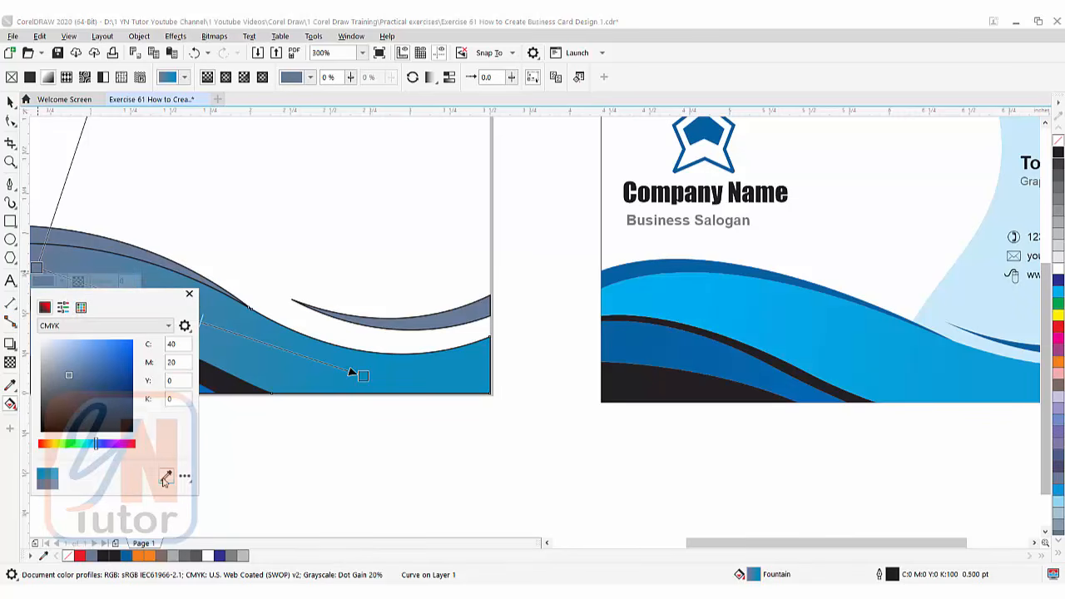
pyautogui.click(620, 297)
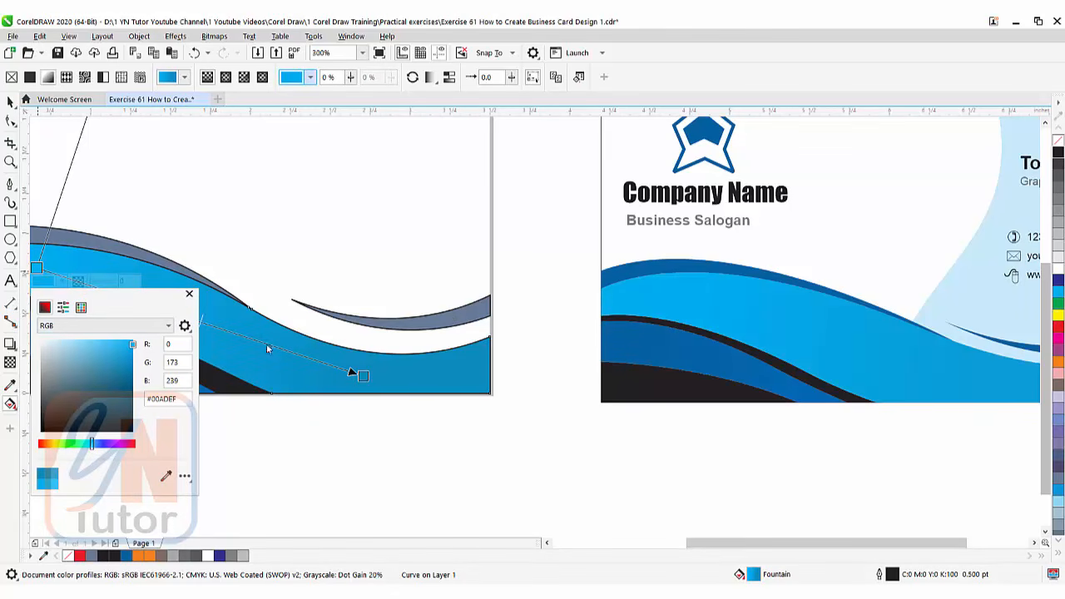
pyautogui.click(189, 296)
# Fill the crest strip above the large wave and the short right-hand swoosh with #0661A1, sampled from the lower blue band's left end.
pyautogui.moveTo(347, 362); pyautogui.dragTo(536, 421)
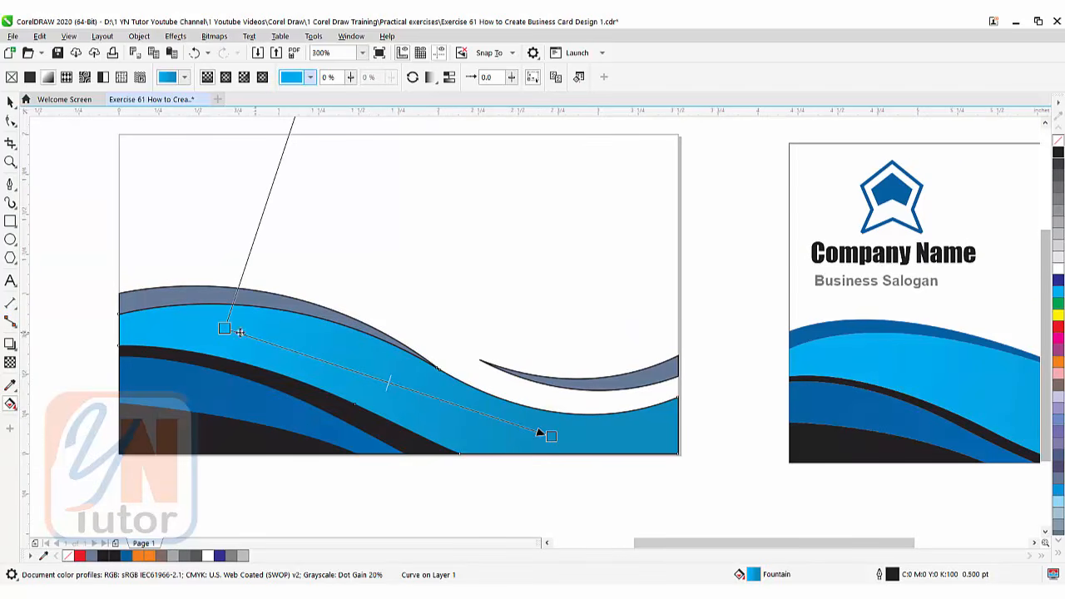
pyautogui.moveTo(484, 415); pyautogui.dragTo(102, 377)
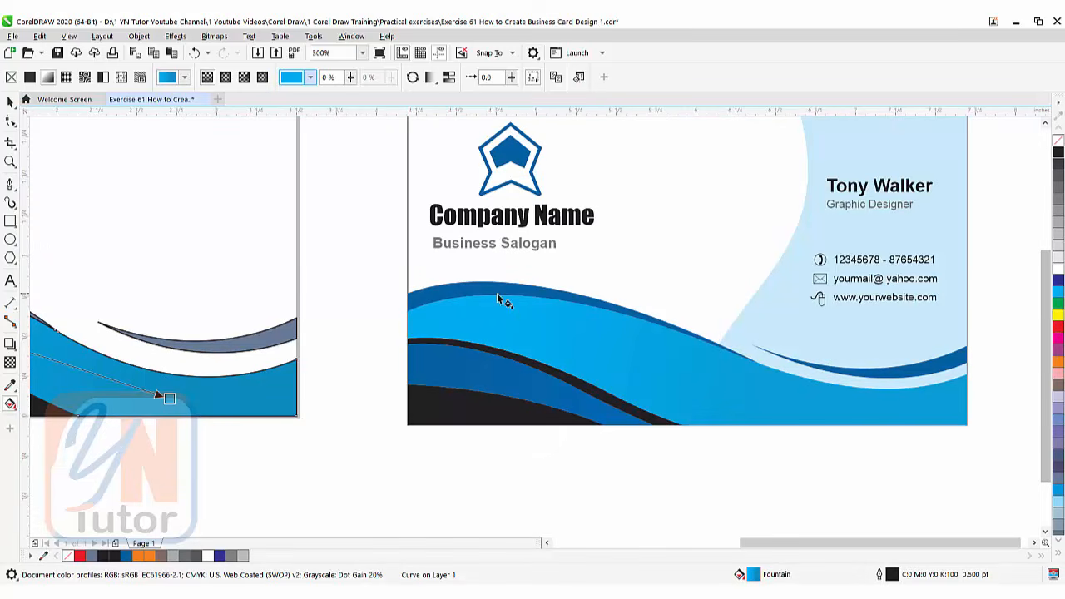
pyautogui.moveTo(286, 344); pyautogui.dragTo(690, 364)
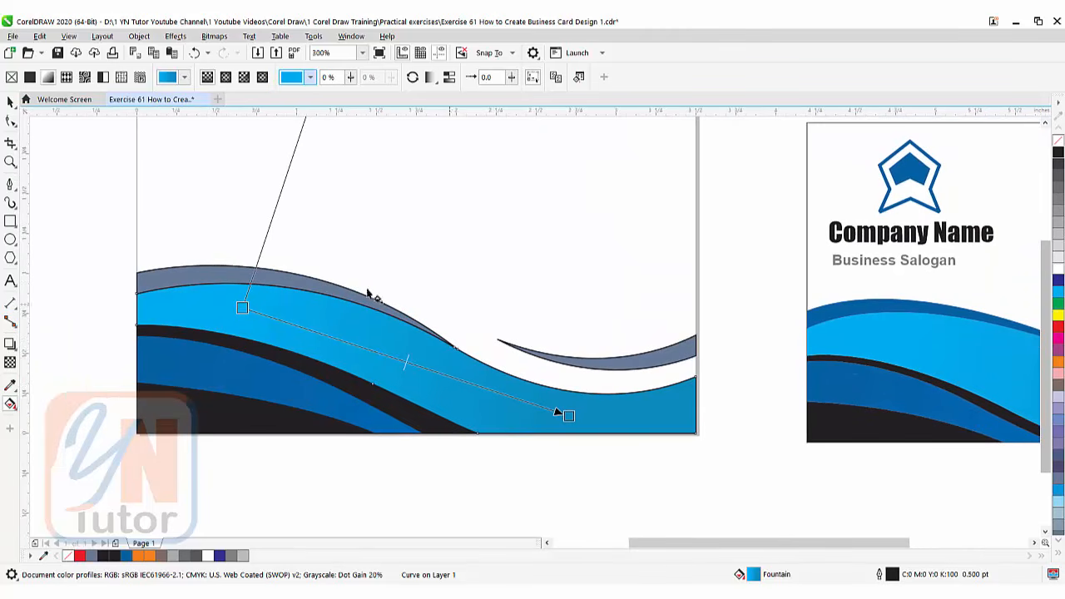
pyautogui.click(10, 102)
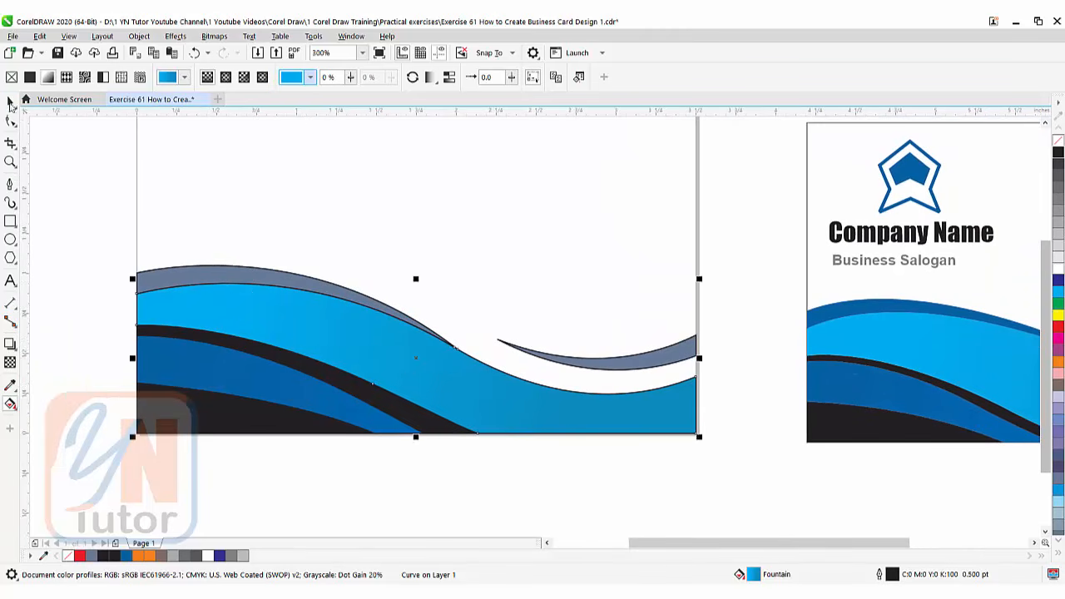
pyautogui.click(214, 272)
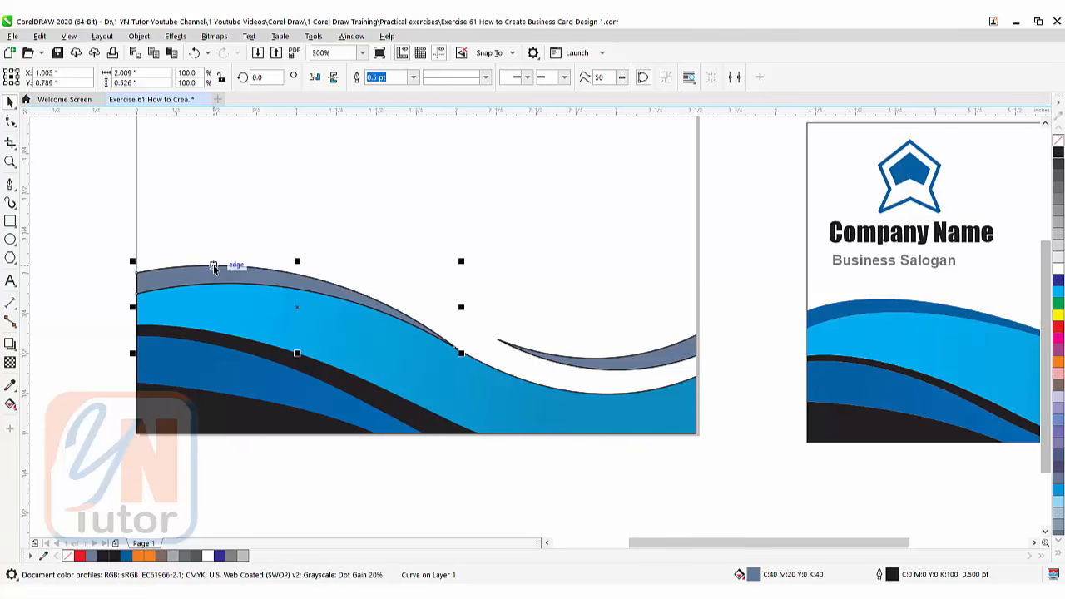
pyautogui.keyDown('shift'); pyautogui.click(642, 363); pyautogui.keyUp('shift')
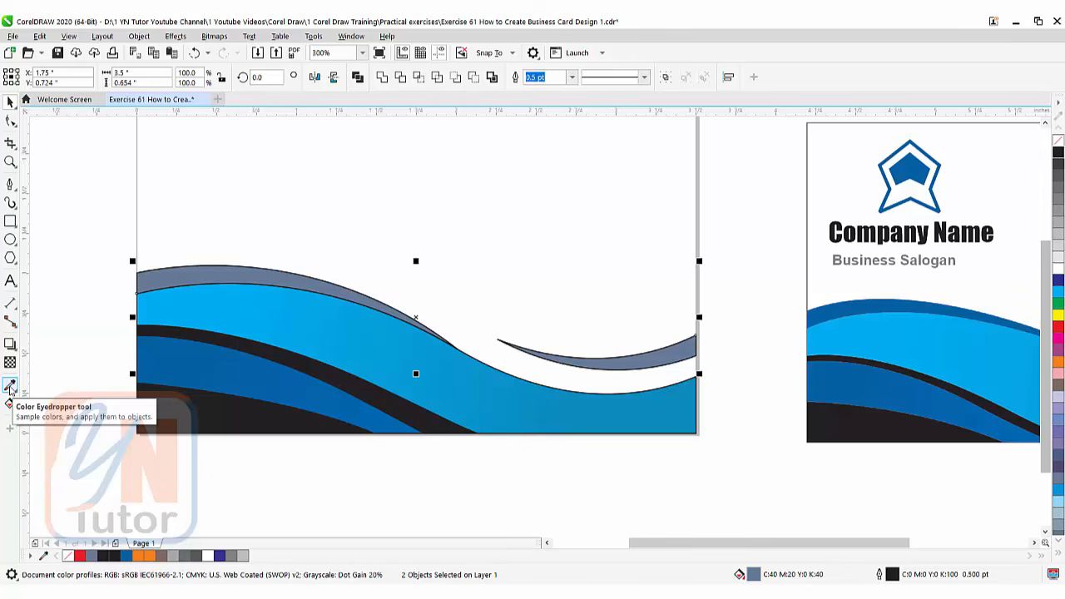
pyautogui.click(10, 387)
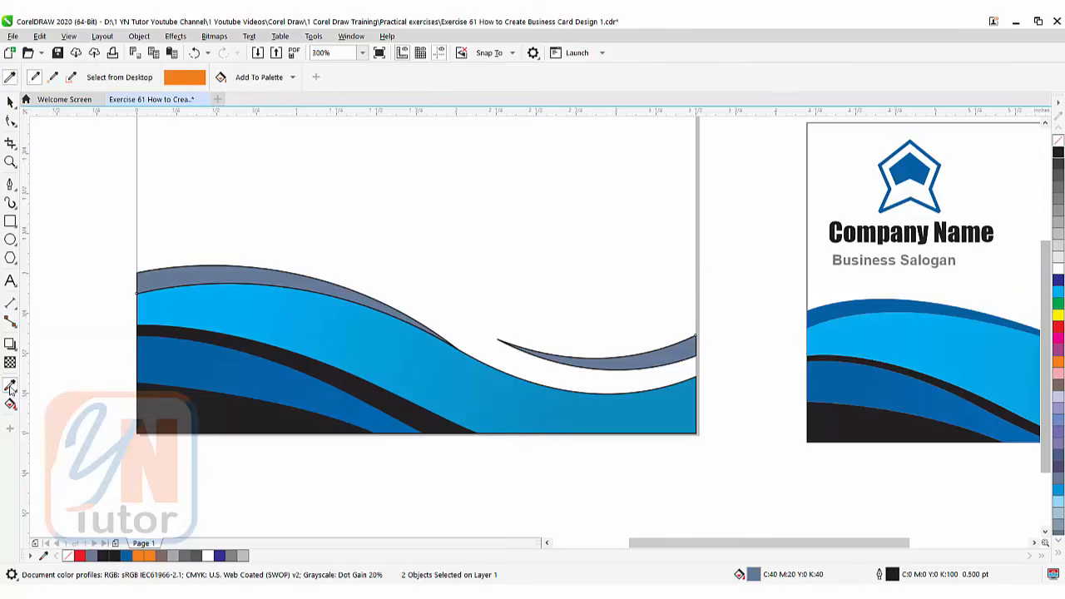
pyautogui.click(147, 350)
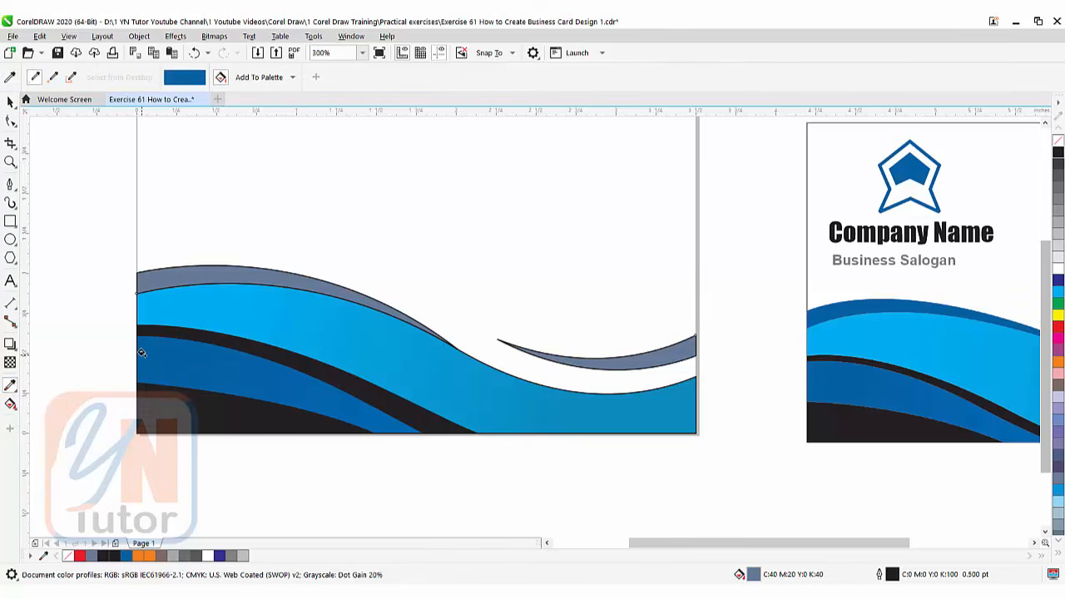
pyautogui.click(165, 272)
pyautogui.click(675, 354)
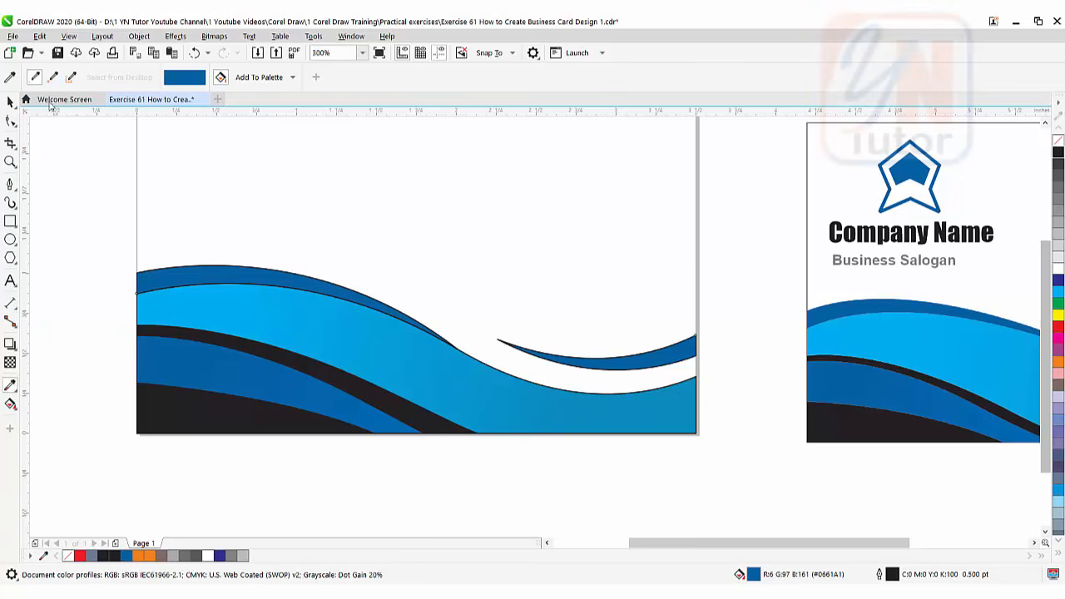
# Remove the outlines from all six wave shapes on the card.
pyautogui.click(10, 101)
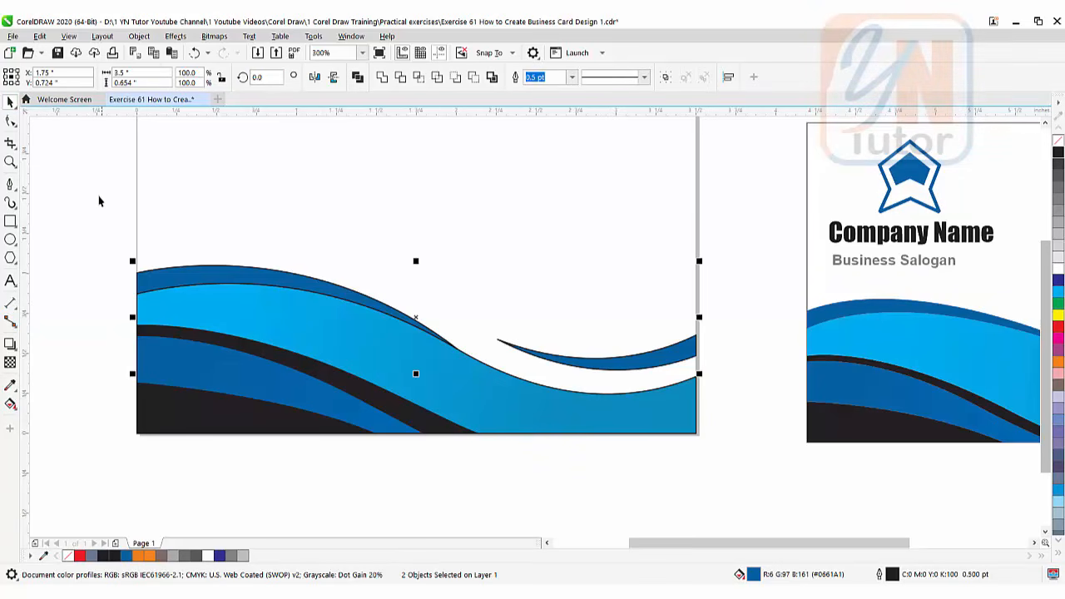
pyautogui.moveTo(100, 199); pyautogui.dragTo(748, 499)
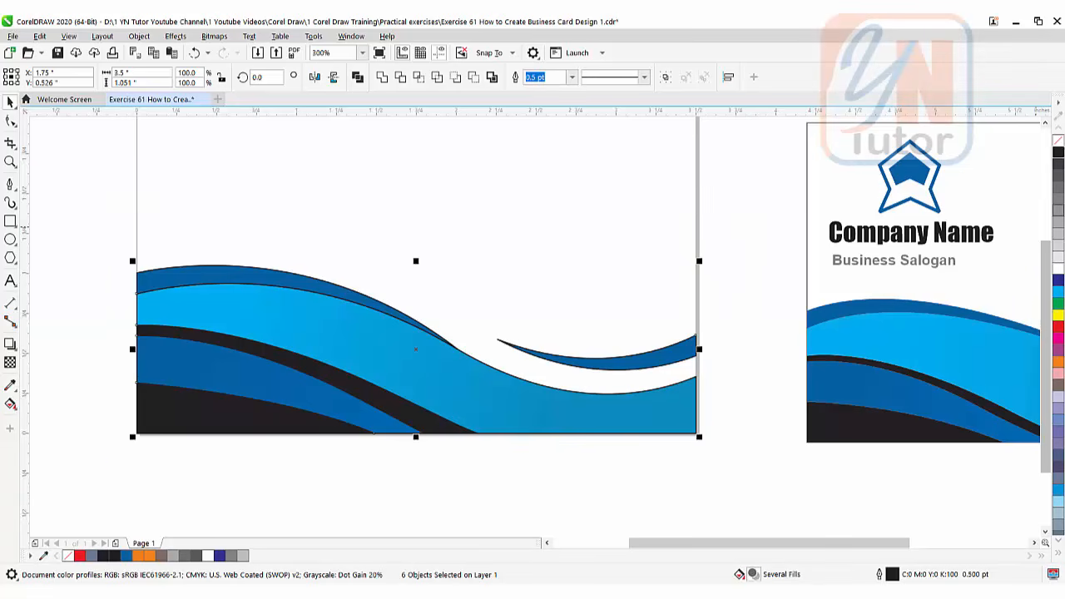
pyautogui.rightClick(1059, 142)
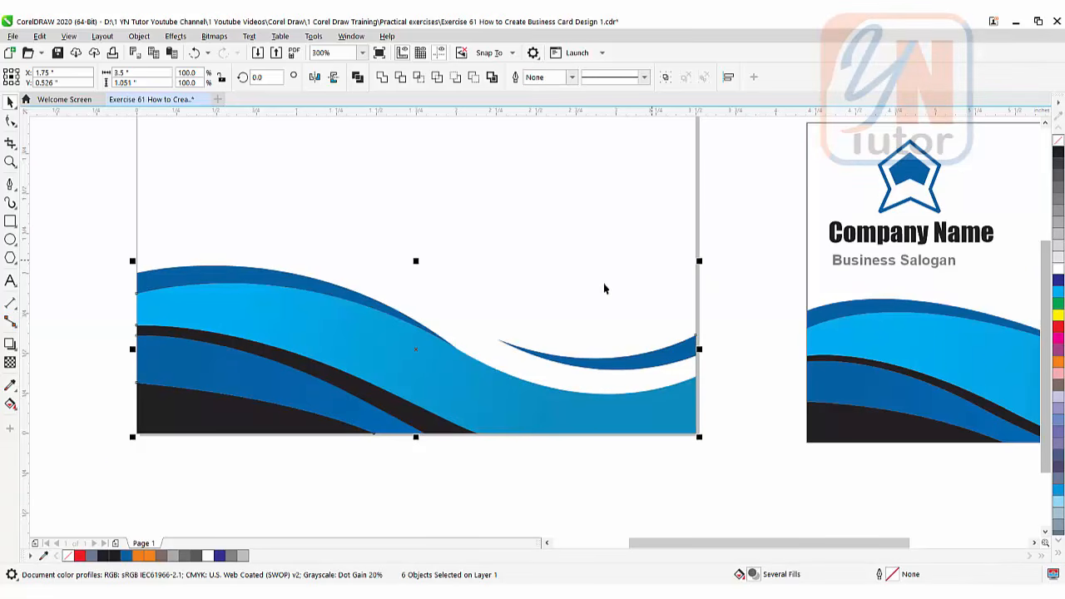
pyautogui.moveTo(491, 366); pyautogui.dragTo(478, 434)
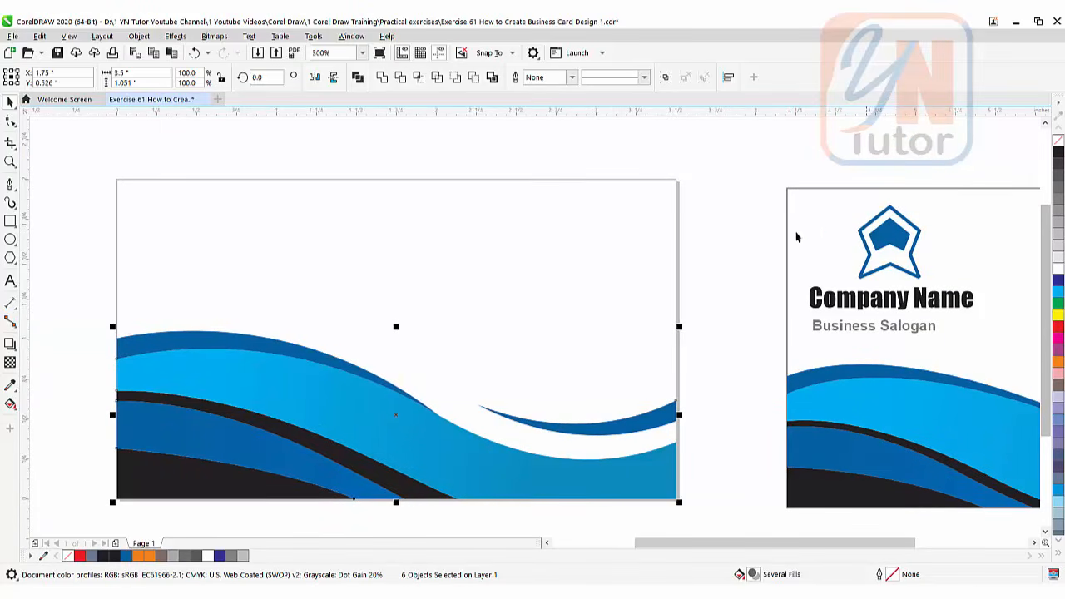
pyautogui.moveTo(431, 282); pyautogui.dragTo(525, 331)
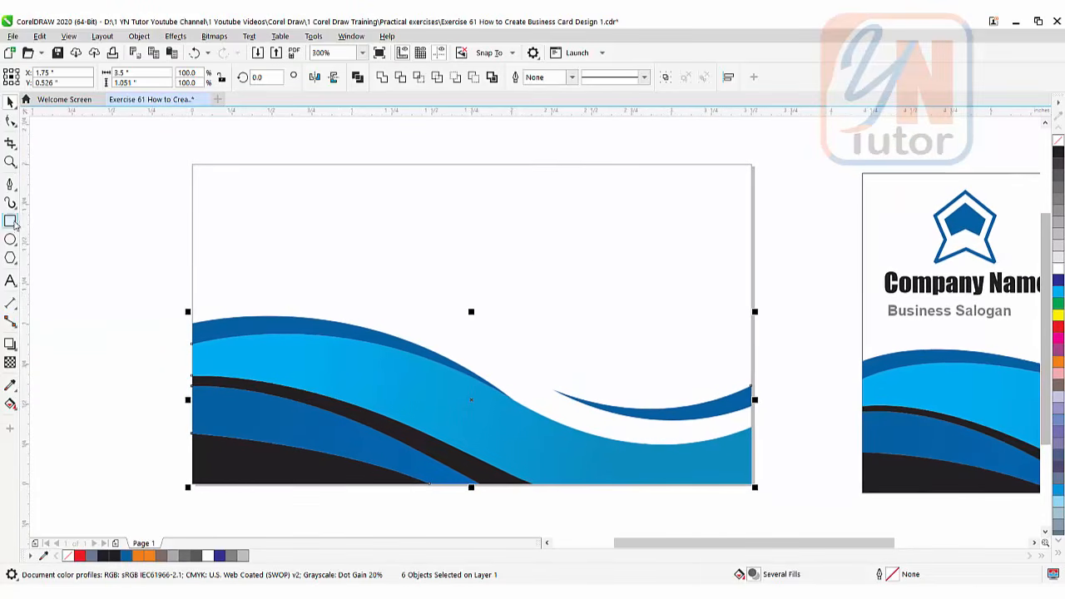
# Draw a square about 0.31 inch wide beside the page's upper-left area and convert it to curves.
pyautogui.click(10, 222)
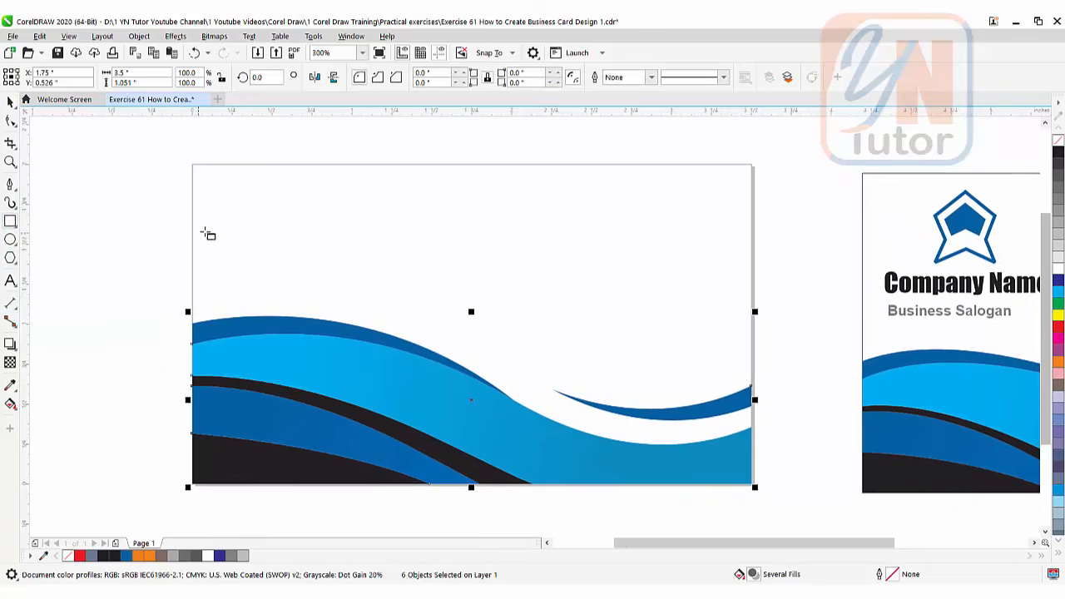
pyautogui.moveTo(115, 215); pyautogui.dragTo(148, 246)
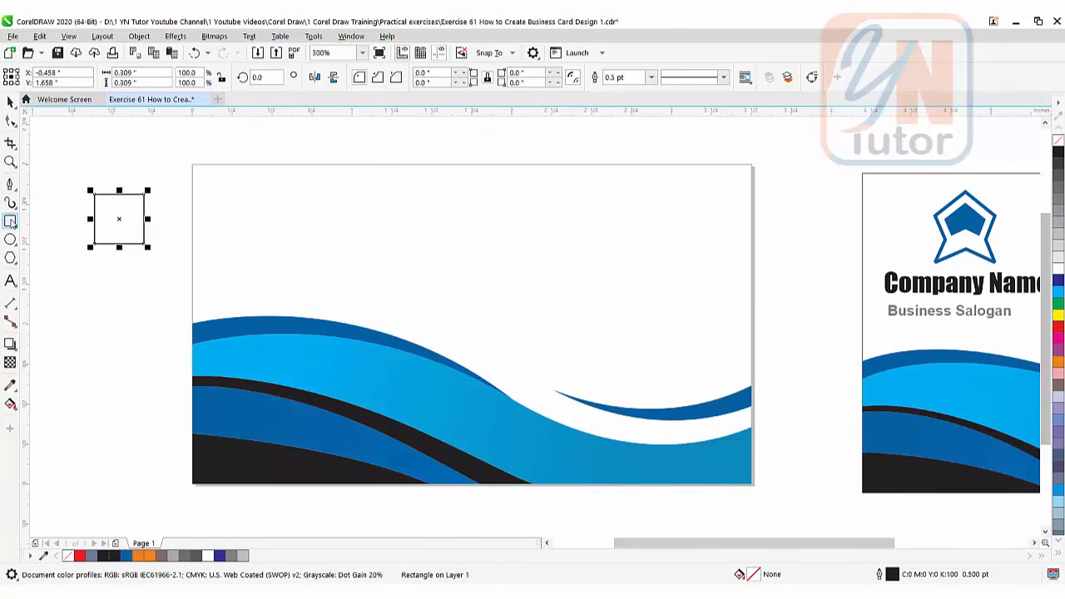
pyautogui.click(812, 78)
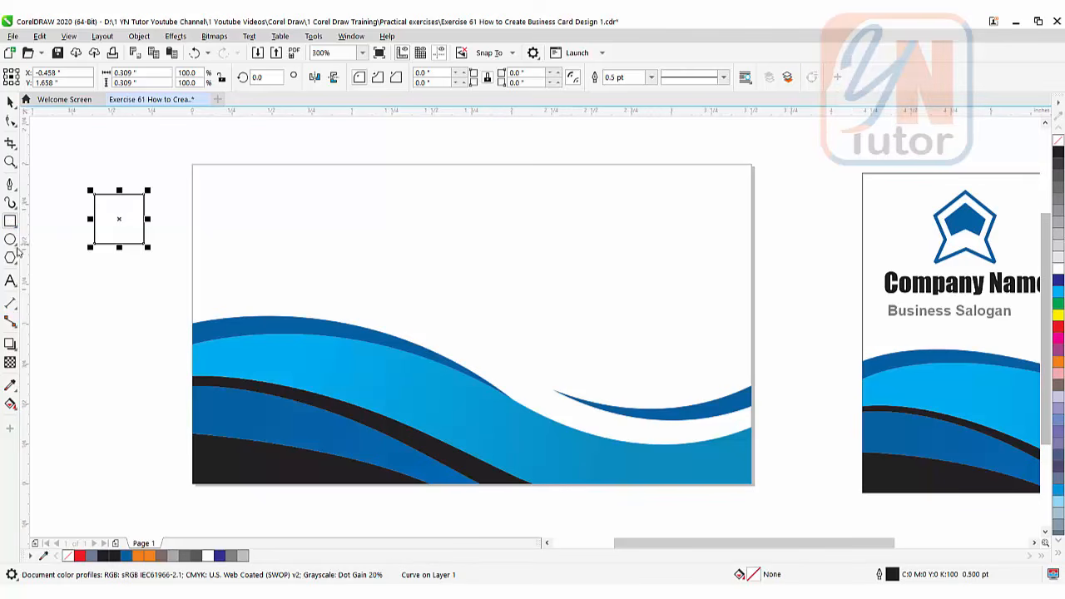
# Reshape the square into half a star by notching its left side inward, narrowing it, and raising both right-hand corners.
pyautogui.click(11, 122)
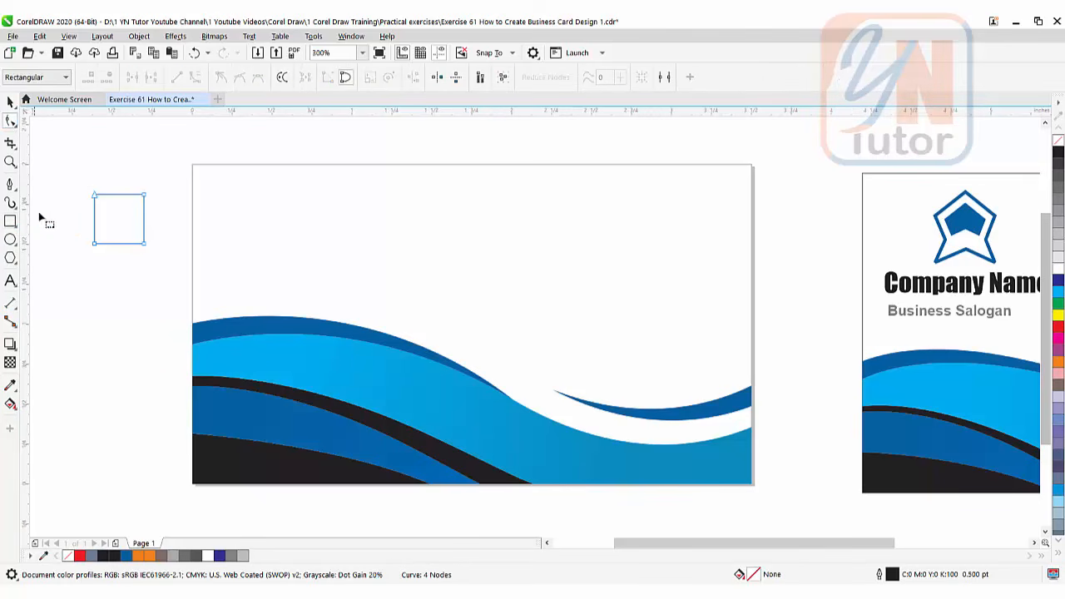
pyautogui.click(95, 223)
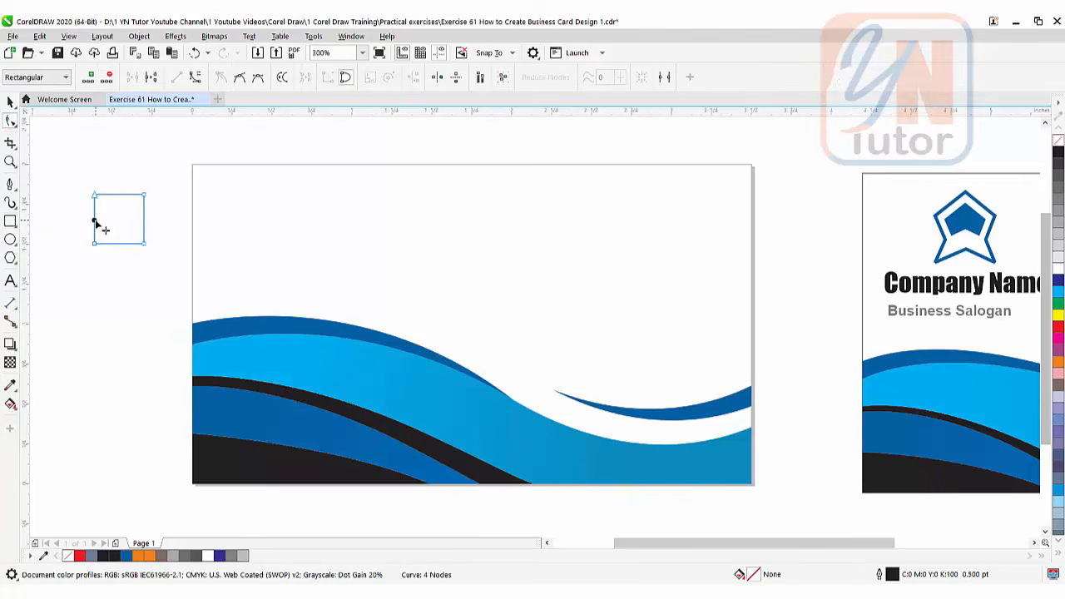
pyautogui.moveTo(97, 222); pyautogui.dragTo(108, 220)
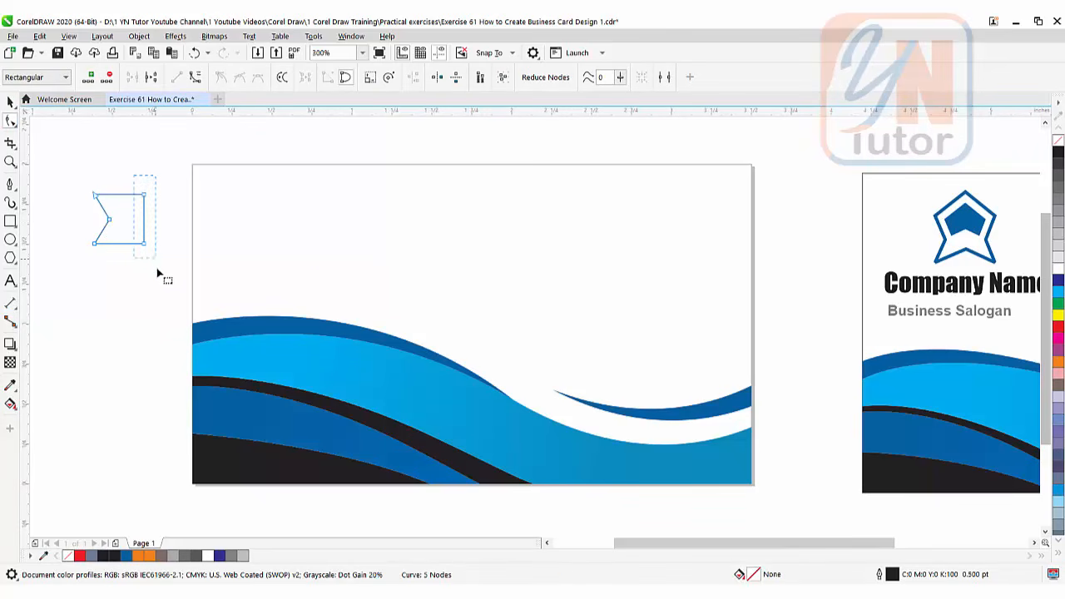
pyautogui.moveTo(144, 247); pyautogui.dragTo(129, 245)
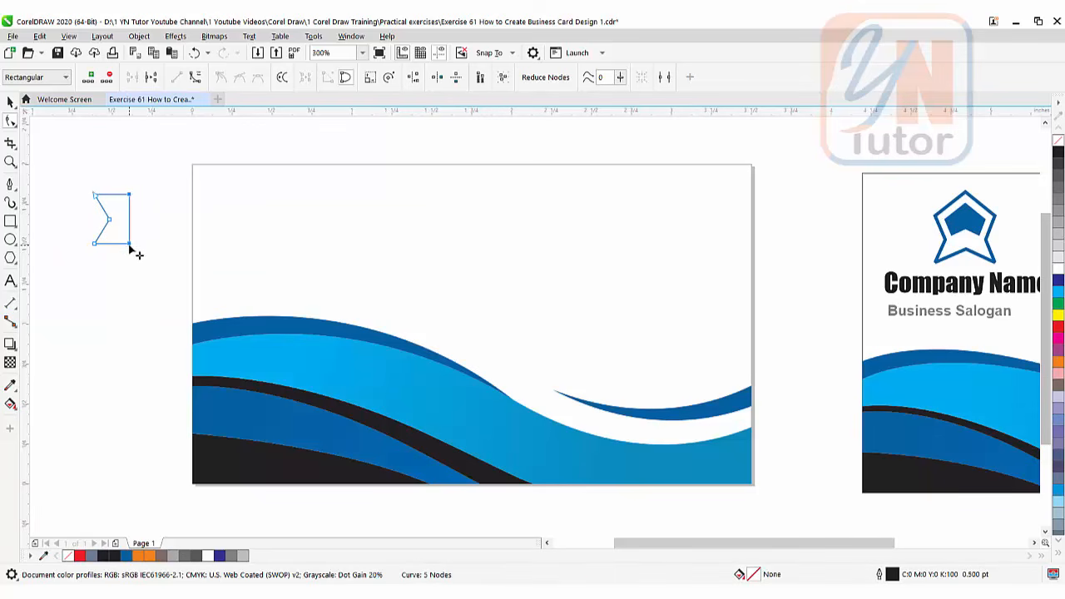
pyautogui.click(122, 166)
pyautogui.moveTo(129, 197); pyautogui.dragTo(129, 170)
pyautogui.moveTo(129, 245); pyautogui.dragTo(129, 234)
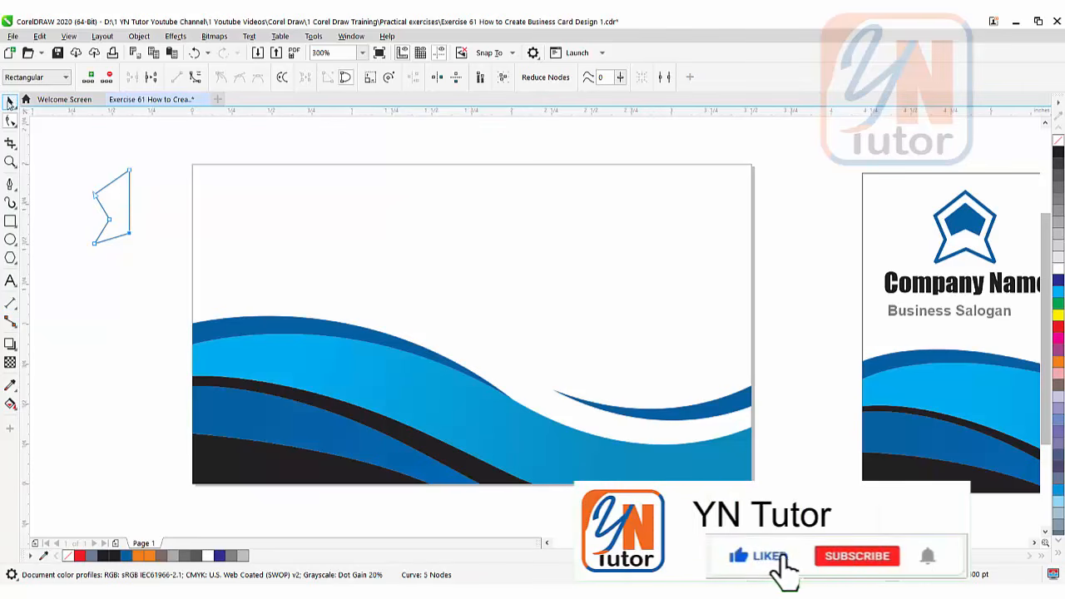
# Mirror a copy of the half star across its straight right edge and weld both halves into one shape.
pyautogui.press('space')
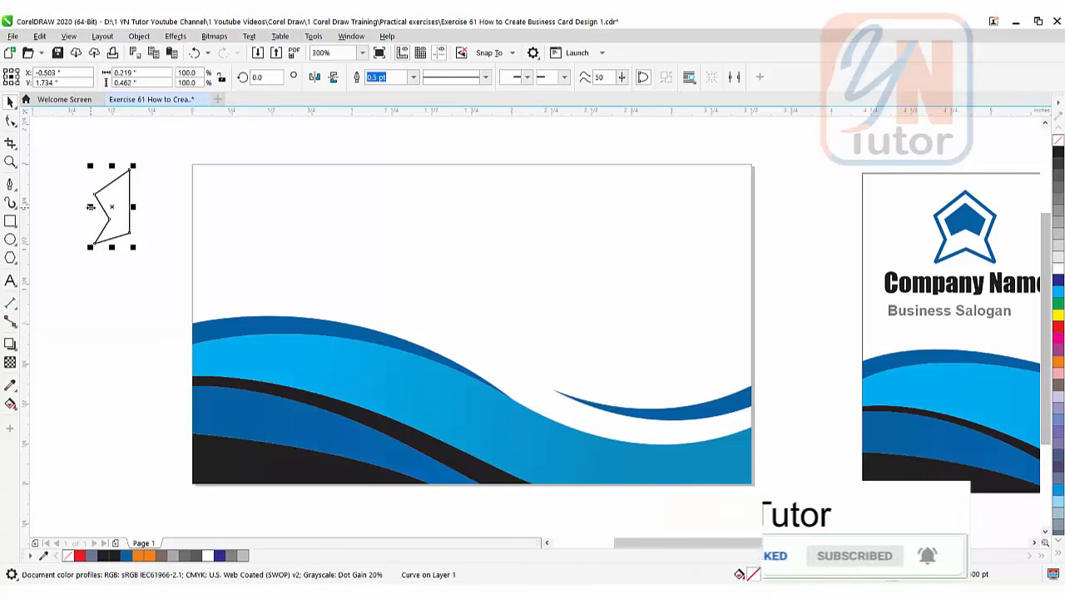
pyautogui.moveTo(90, 206); pyautogui.dragTo(152, 212)
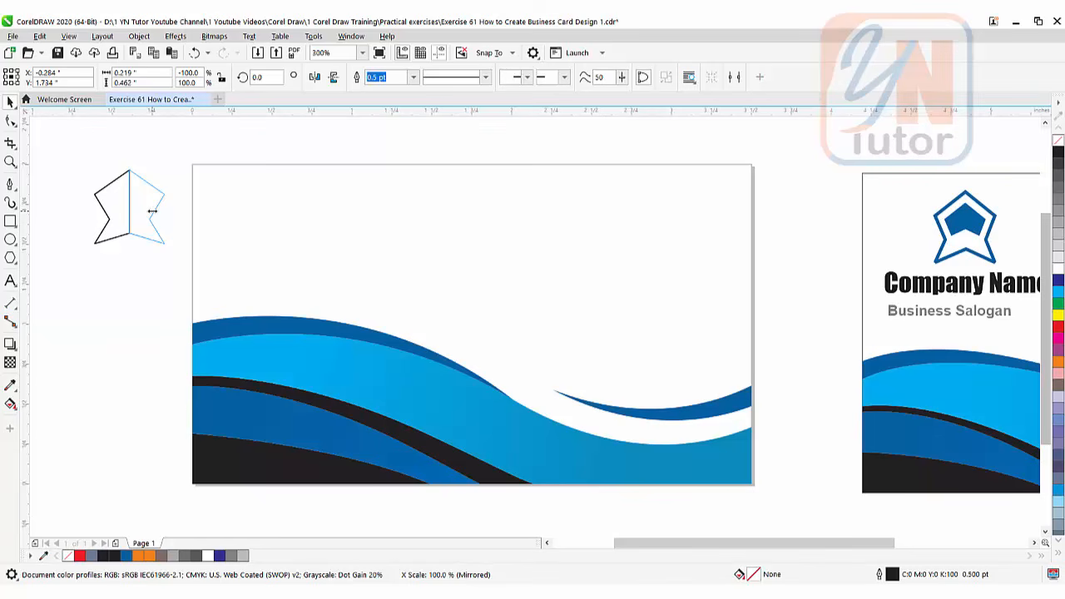
pyautogui.moveTo(153, 212); pyautogui.dragTo(152, 213)
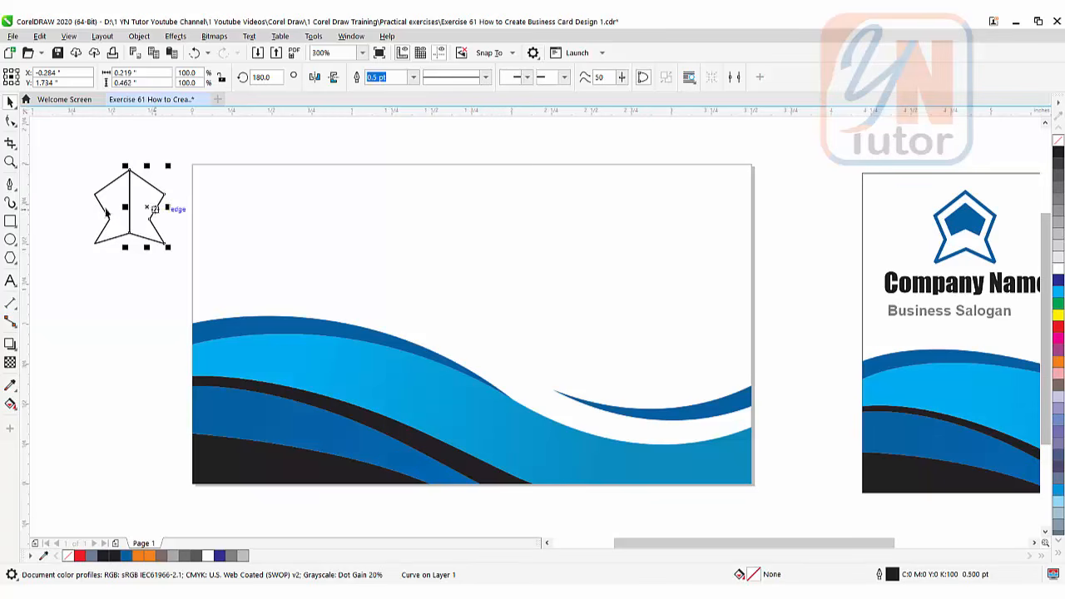
pyautogui.moveTo(64, 145); pyautogui.dragTo(184, 277)
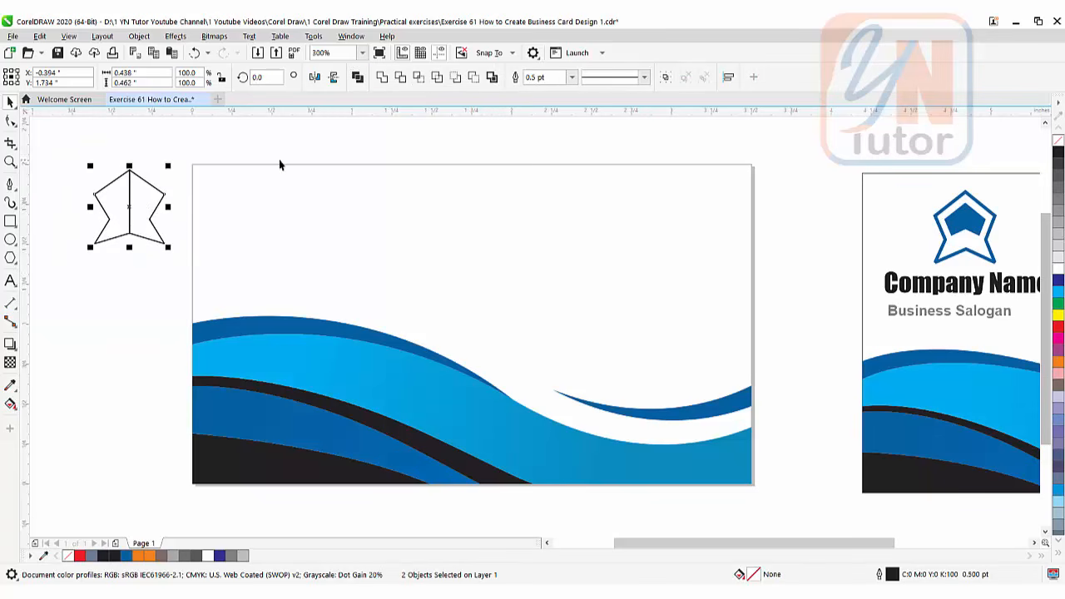
pyautogui.click(382, 78)
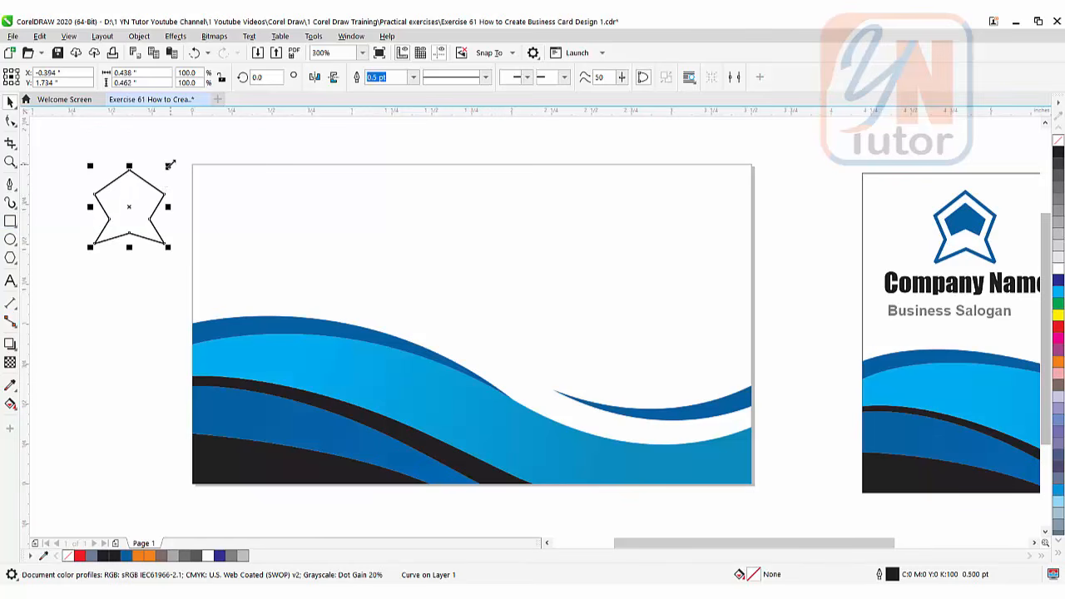
# Add a centred star copy scaled to about 68.4%, then delete its two lower leg points and raise its bottom middle node.
pyautogui.moveTo(170, 165); pyautogui.dragTo(160, 175)
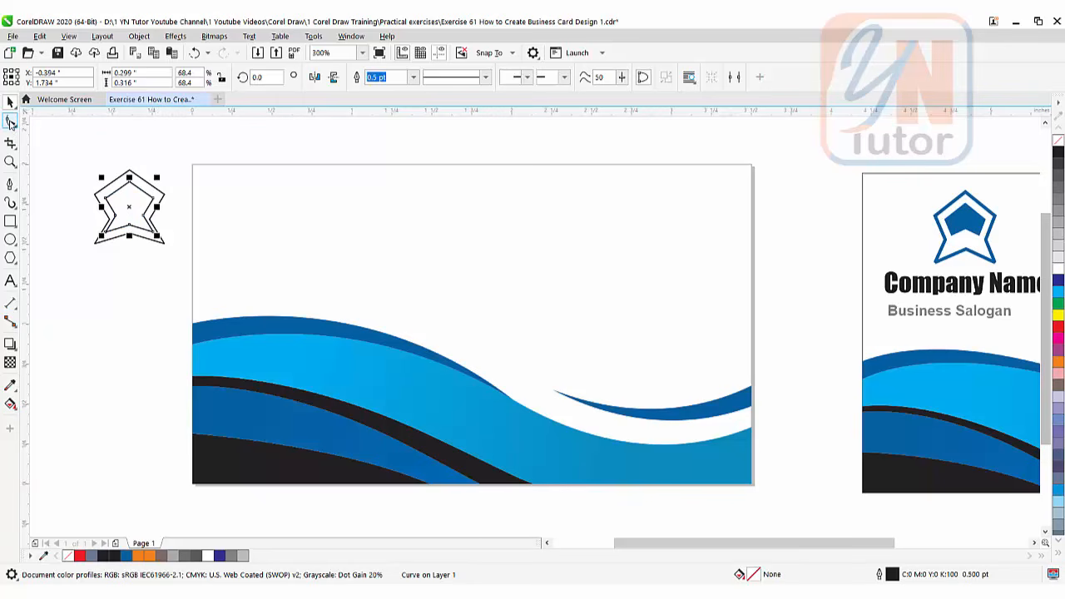
pyautogui.click(10, 122)
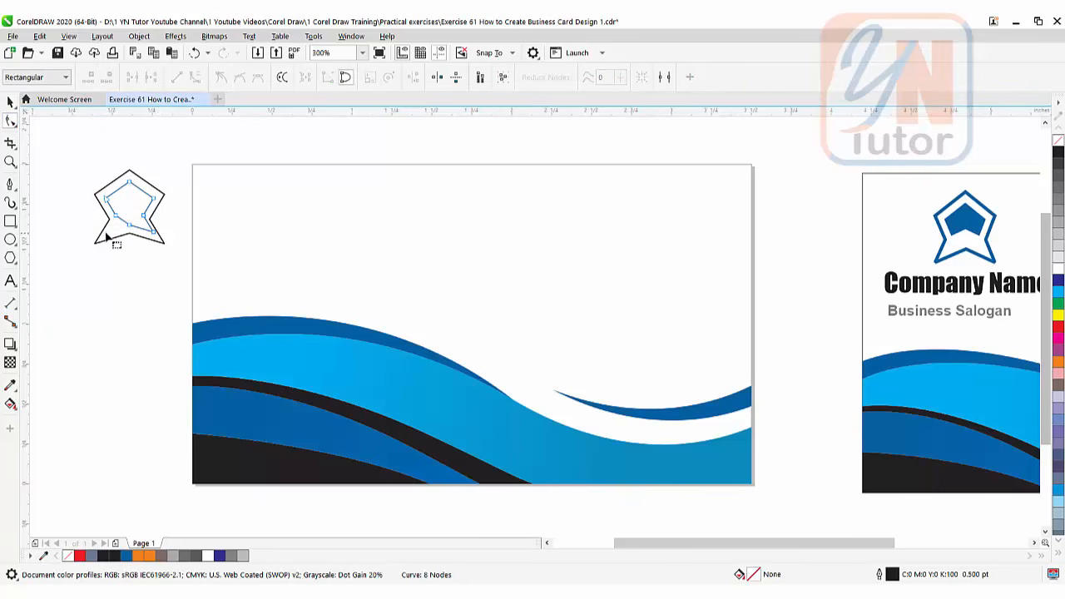
pyautogui.doubleClick(154, 232)
pyautogui.moveTo(131, 233); pyautogui.dragTo(129, 211)
pyautogui.click(10, 100)
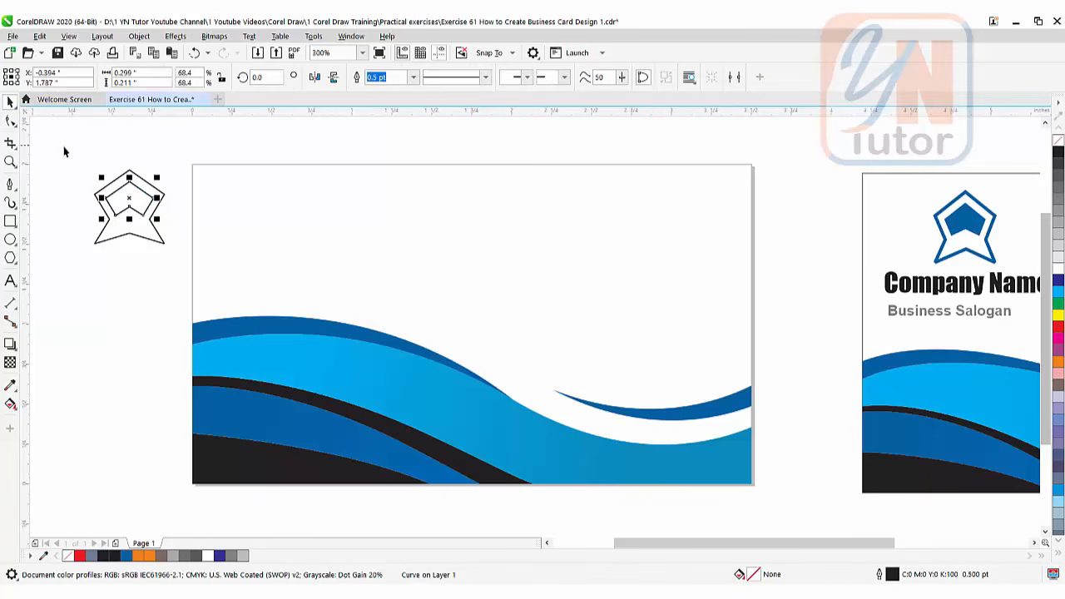
# Set the outline width of both star shapes to 1.5 pt and narrow the logo to about 0.4 inch wide.
pyautogui.moveTo(64, 147); pyautogui.dragTo(185, 280)
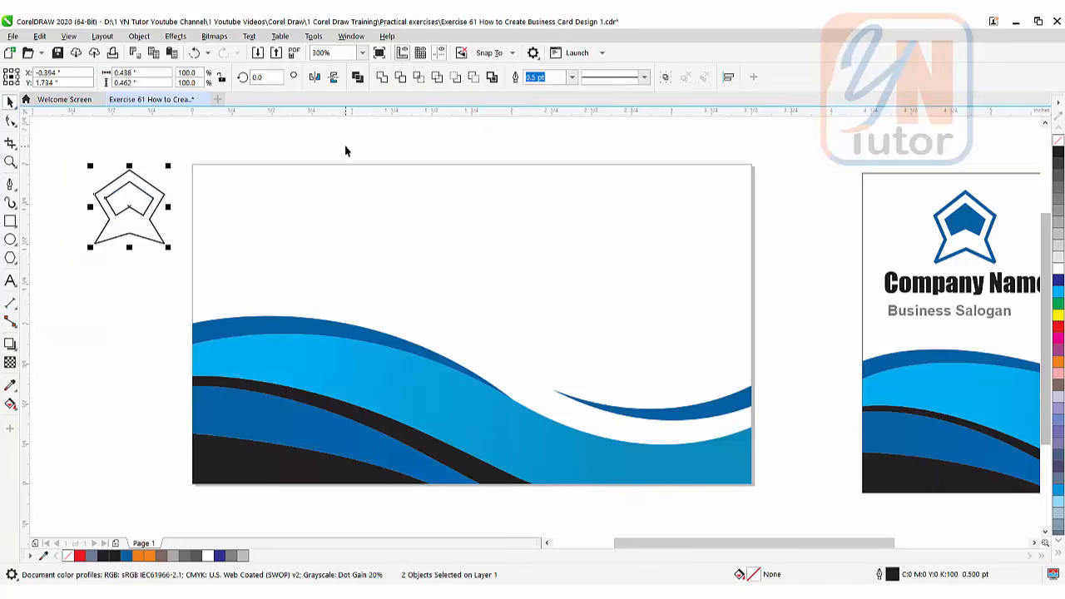
pyautogui.click(573, 77)
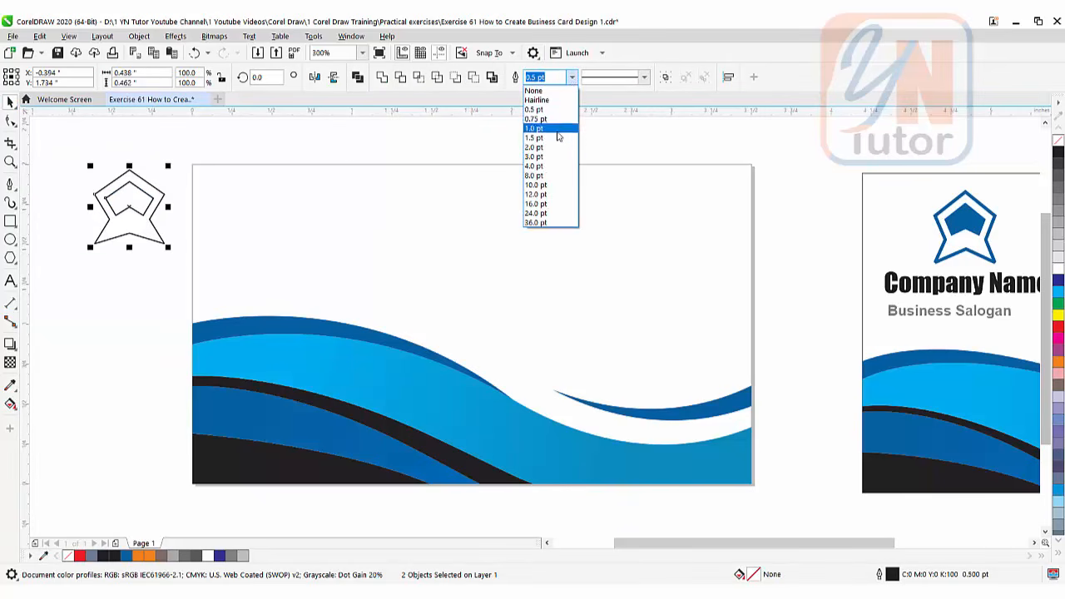
pyautogui.click(558, 140)
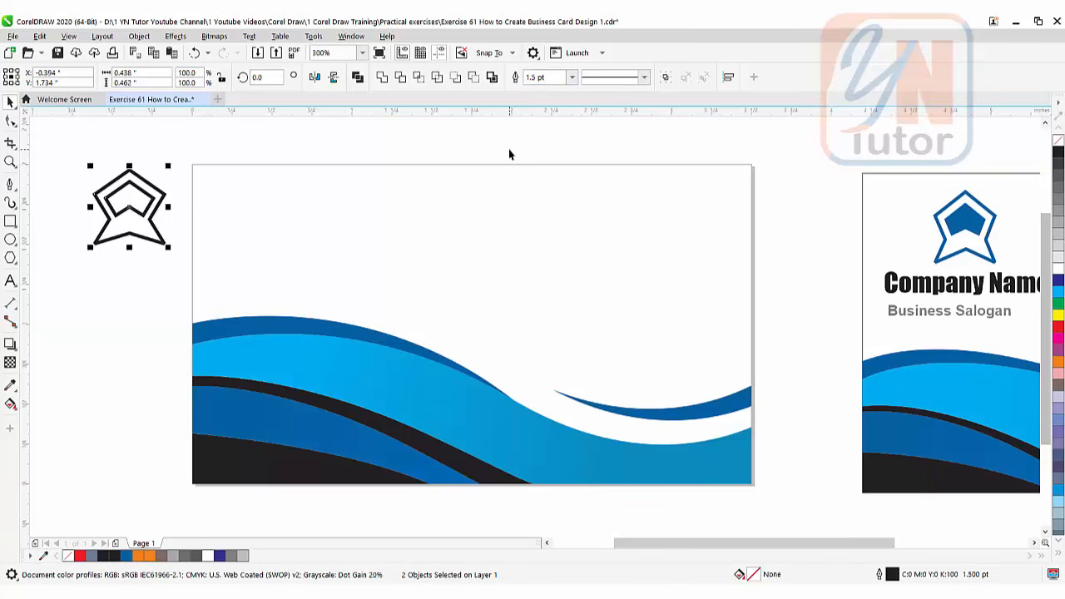
pyautogui.click(479, 160)
pyautogui.click(131, 193)
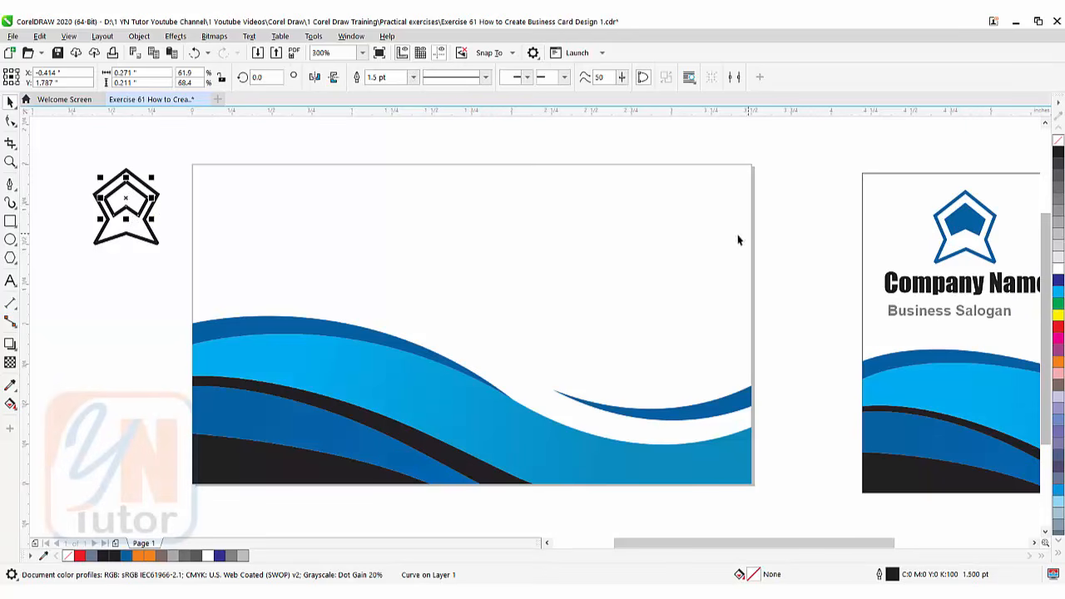
# Fill the inner star and colour both star outlines with #0661A1, sampled from the sample card's logo.
pyautogui.click(10, 388)
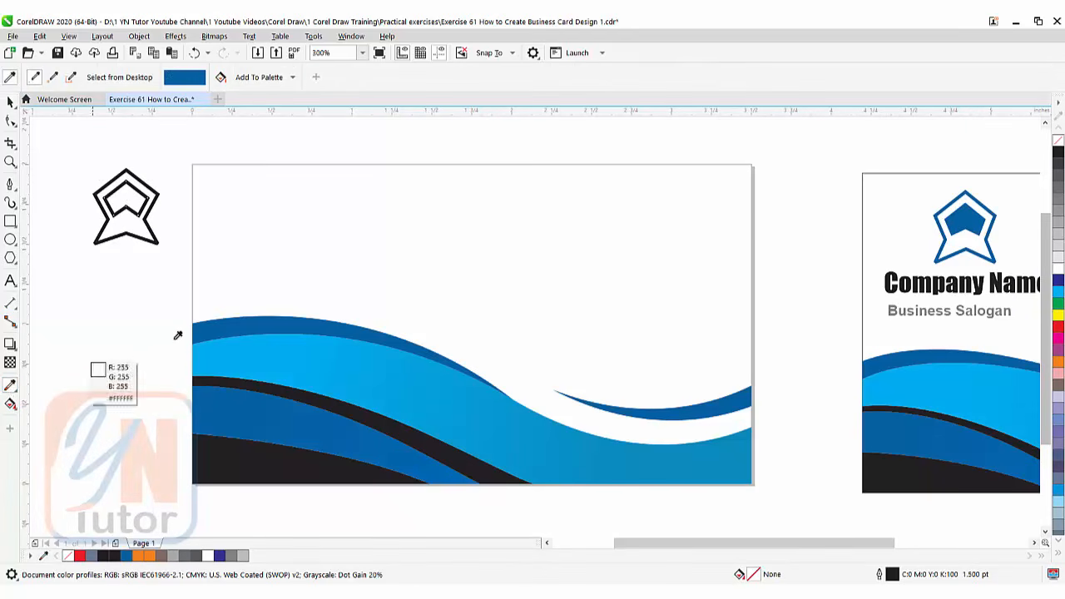
pyautogui.click(965, 211)
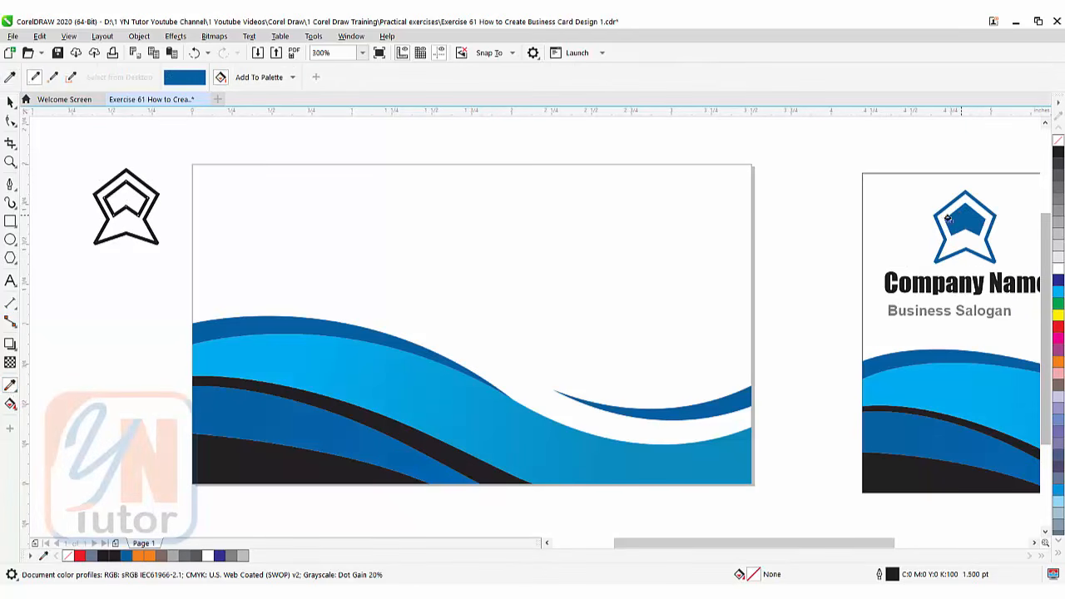
pyautogui.click(129, 199)
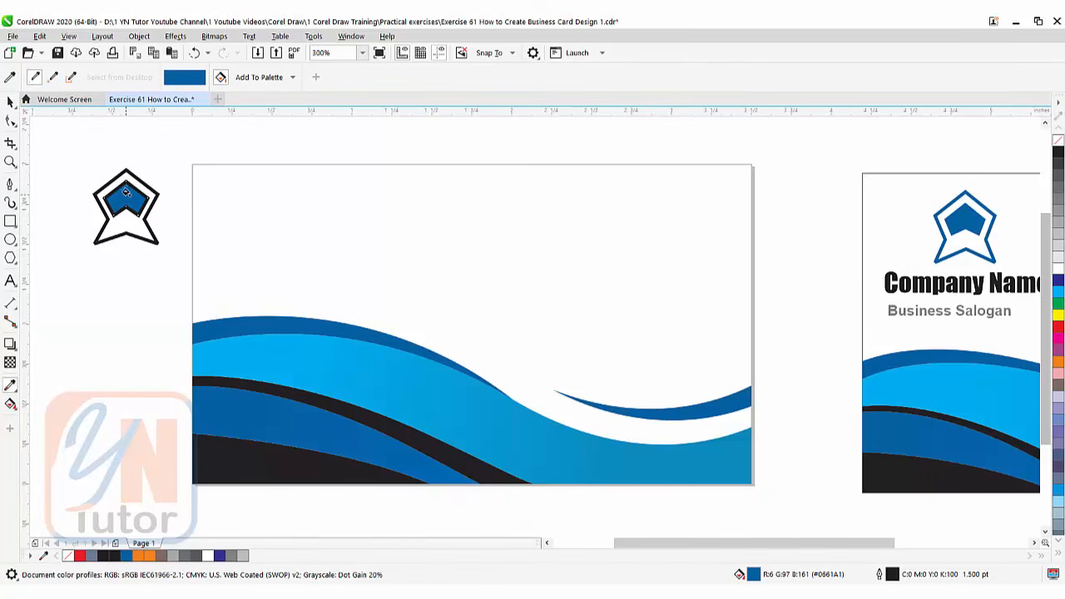
pyautogui.click(133, 189)
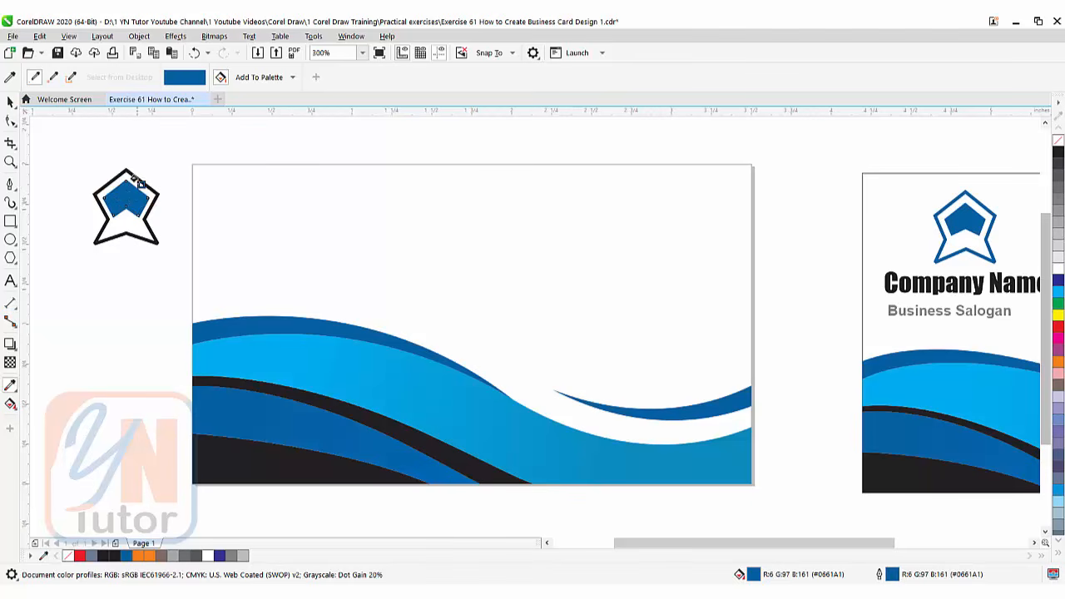
pyautogui.click(133, 180)
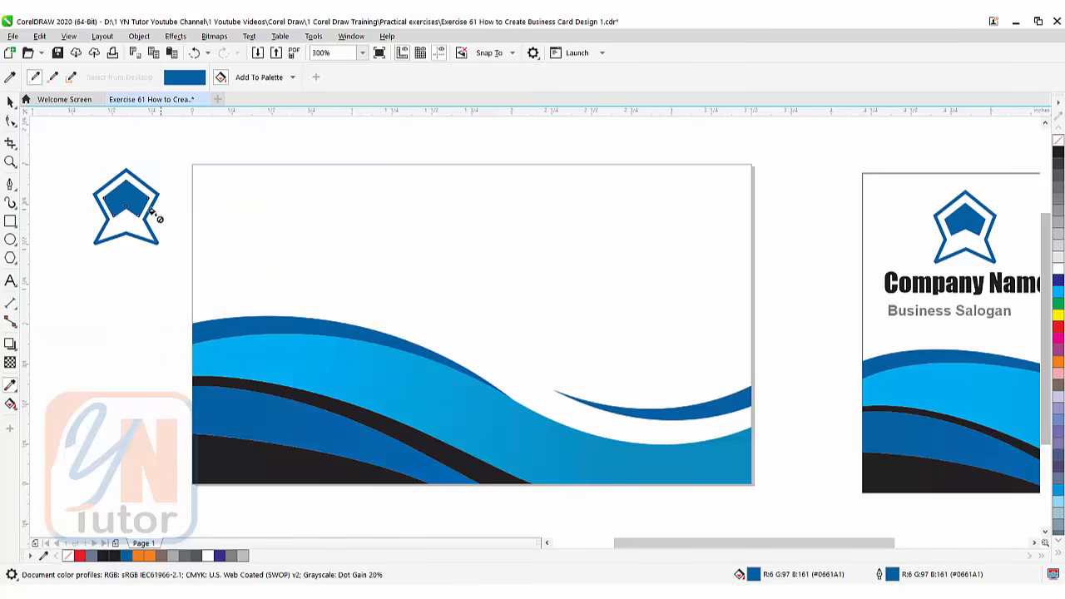
# Move the star logo onto the card's upper-left area and scale it to about 0.354 × 0.413 inch.
pyautogui.click(10, 101)
pyautogui.moveTo(61, 164); pyautogui.dragTo(166, 278)
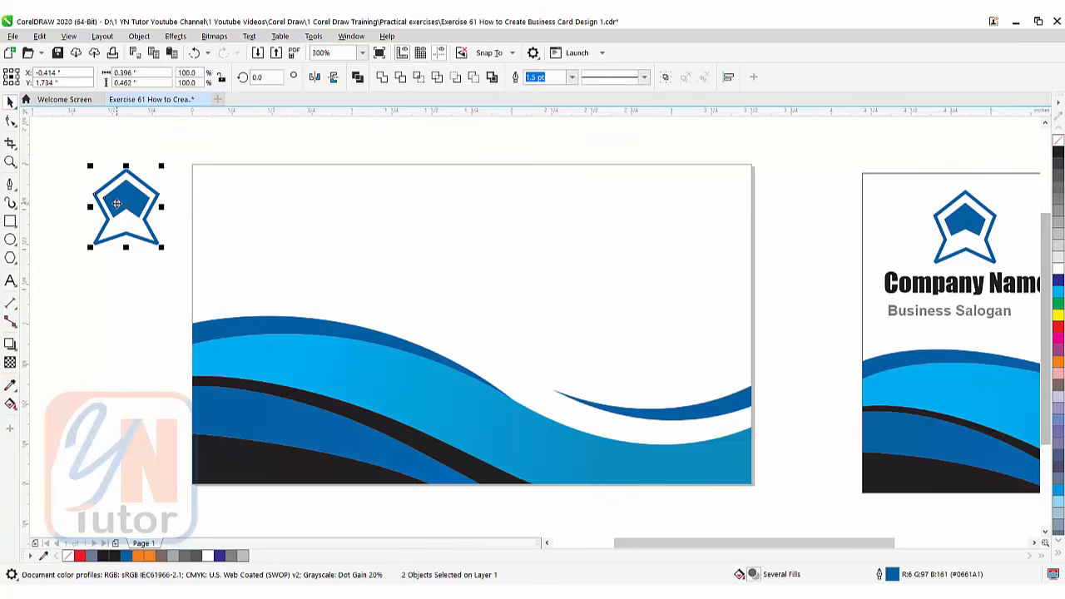
pyautogui.moveTo(151, 221); pyautogui.dragTo(341, 252)
pyautogui.moveTo(305, 206); pyautogui.dragTo(305, 214)
# Examine the sample card's contact icons and the Wingdings glyphs available for the phone, envelope and mouse symbols.
pyautogui.scroll(-3, 464, 285)
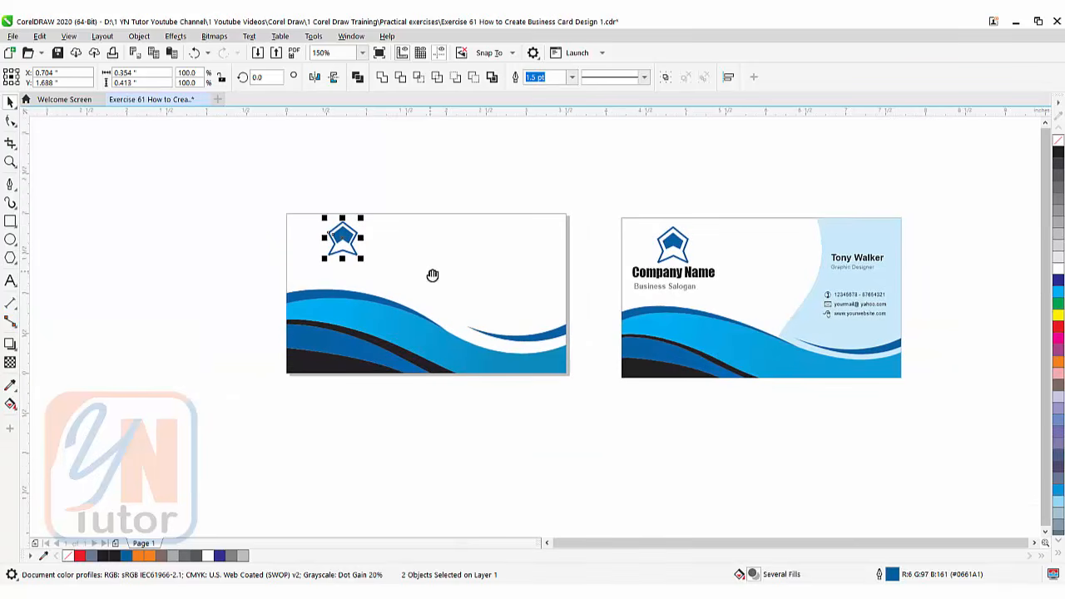
pyautogui.scroll(3, 845, 313)
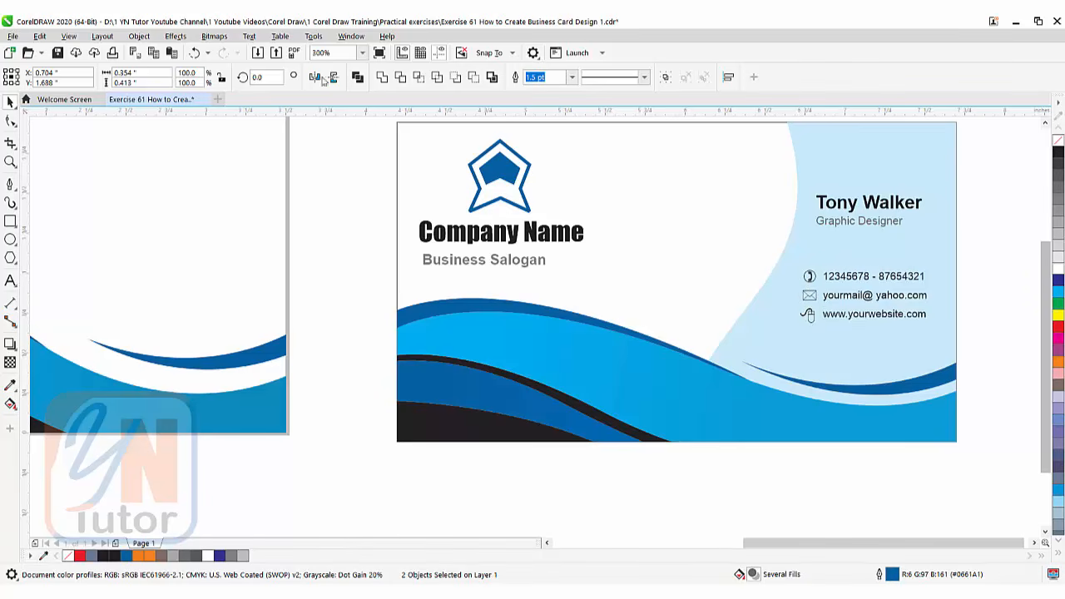
pyautogui.click(251, 37)
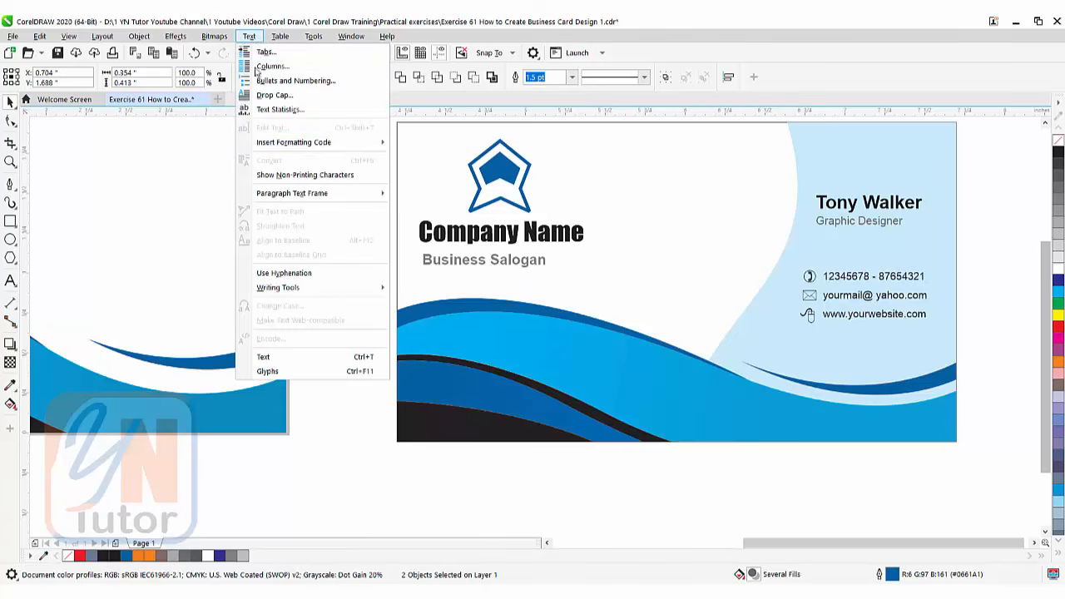
pyautogui.click(275, 371)
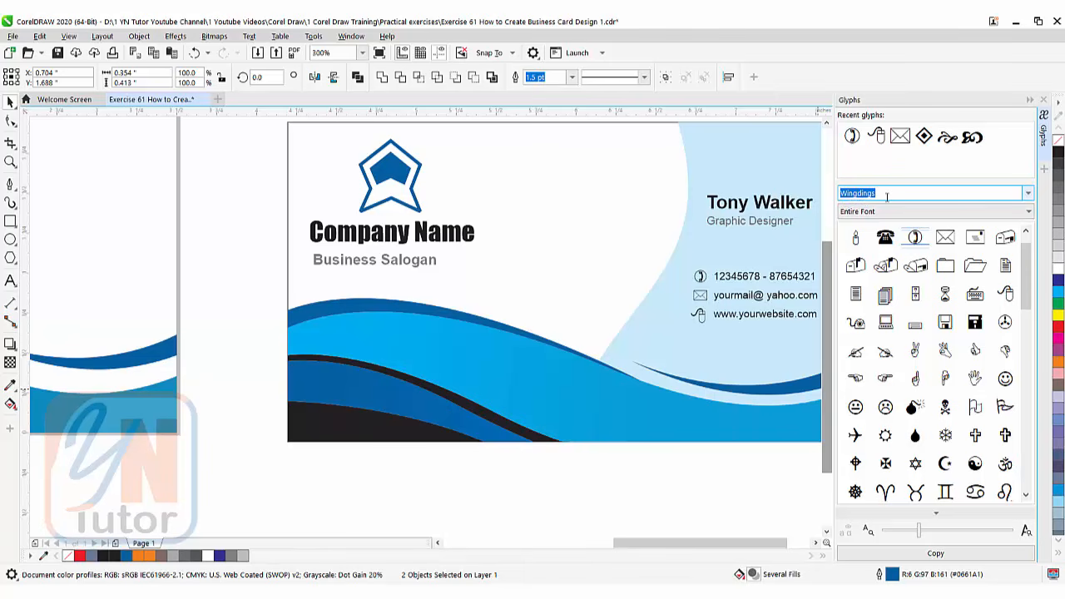
pyautogui.click(1027, 193)
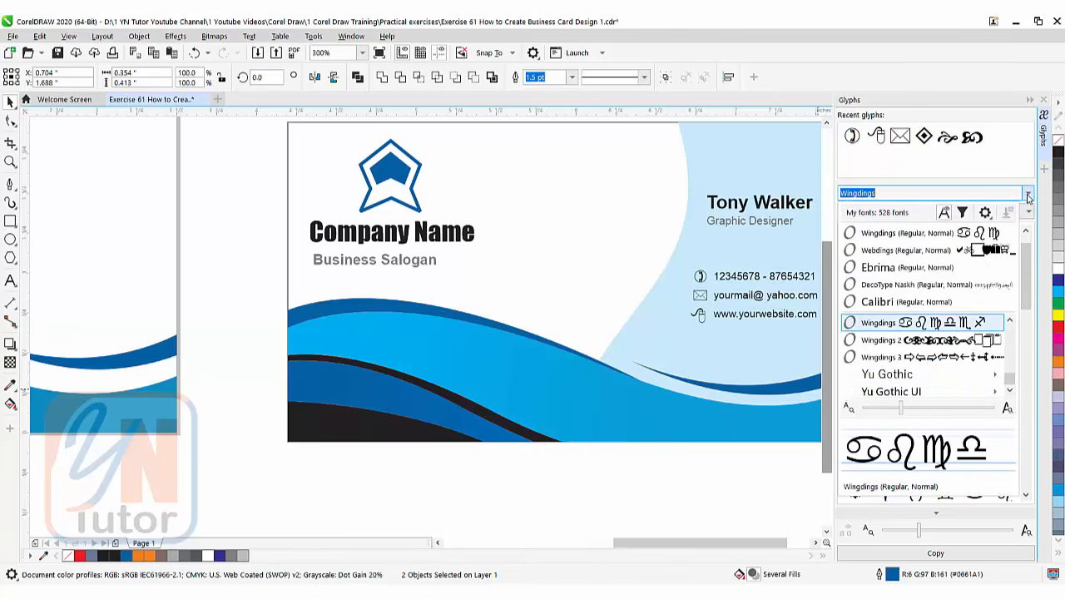
pyautogui.click(897, 196)
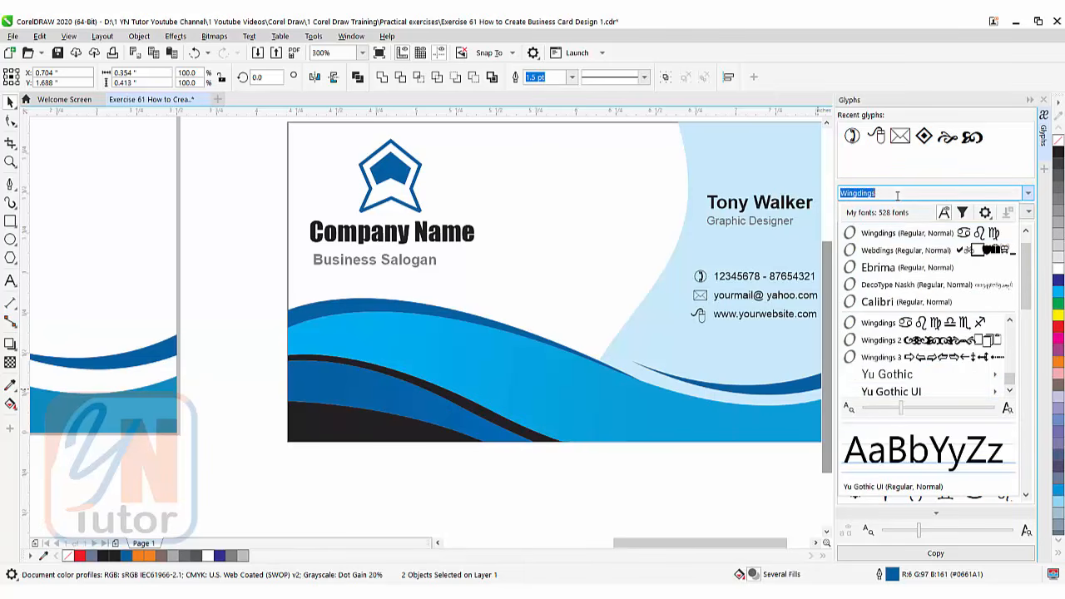
pyautogui.click(897, 196)
pyautogui.click(982, 142)
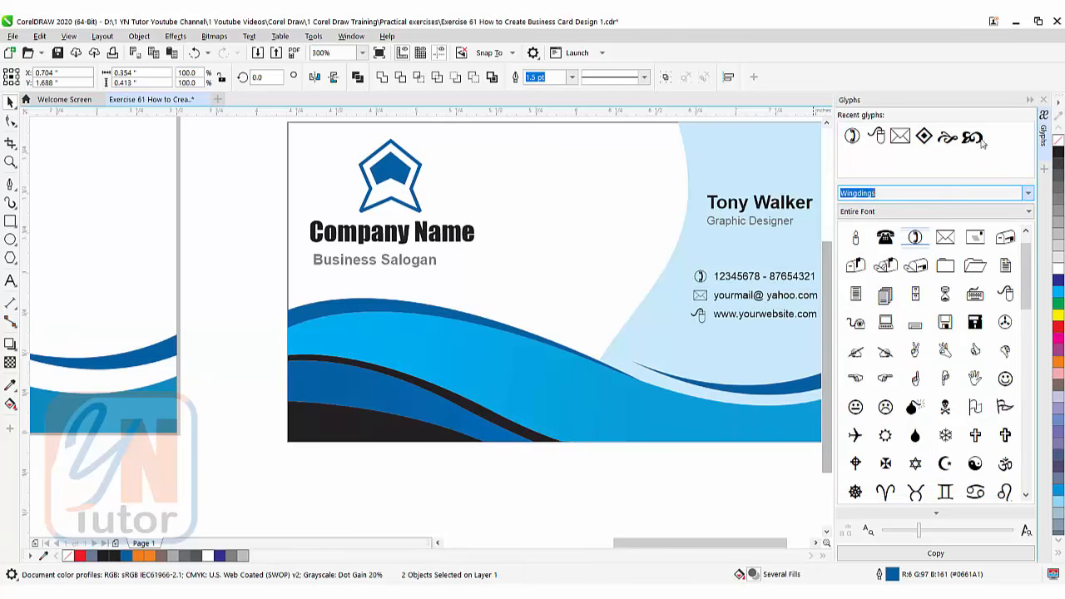
pyautogui.click(1044, 100)
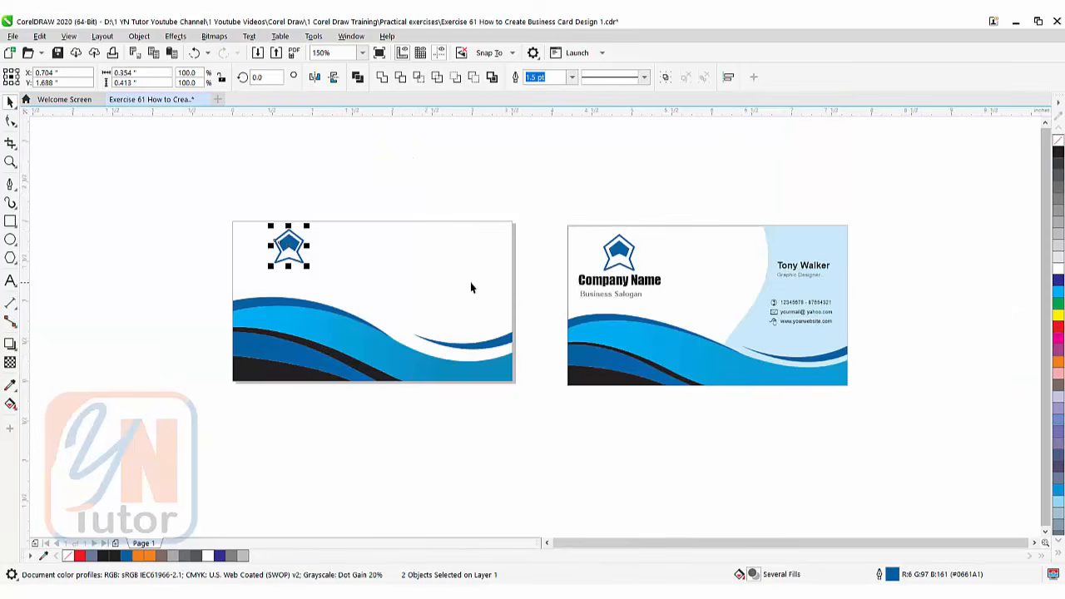
pyautogui.scroll(2, 470, 285)
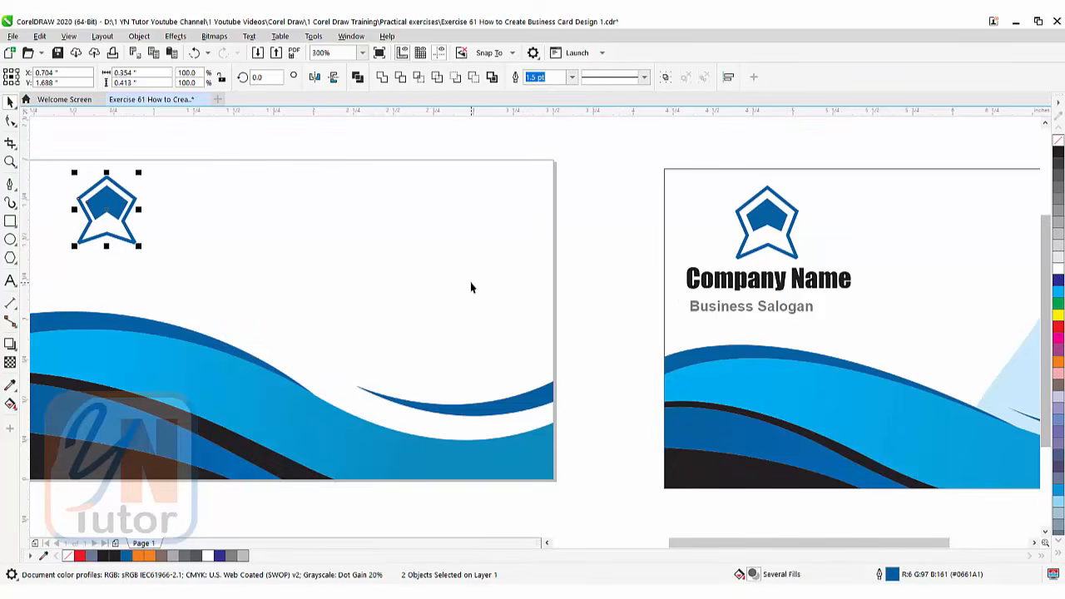
# Duplicate the card's border rectangle and narrow the copy from its left side to about 1.543 inches wide.
pyautogui.scroll(-2, 480, 290)
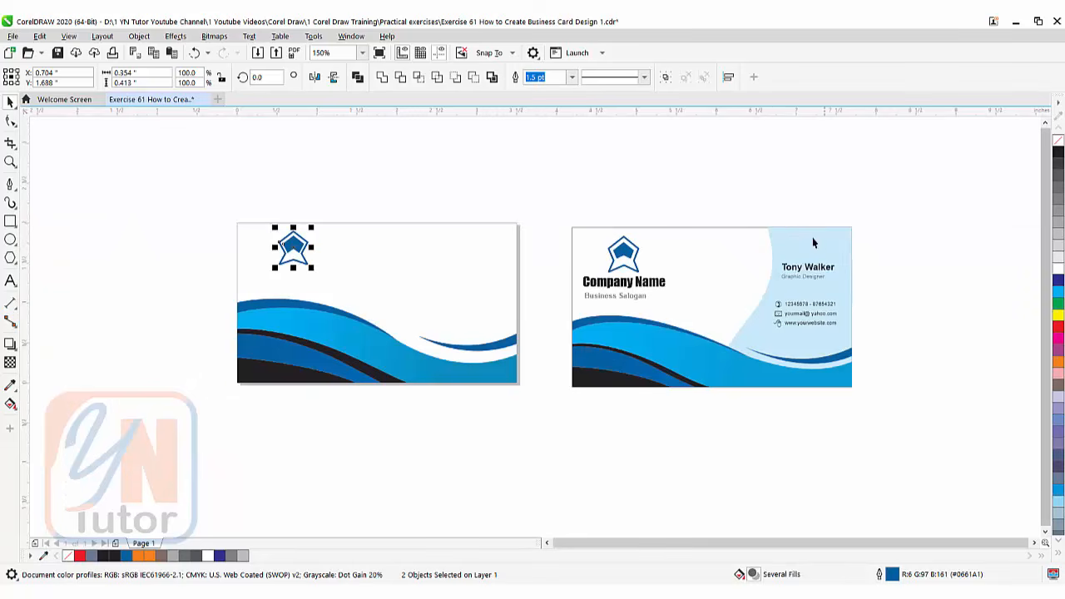
pyautogui.scroll(2, 437, 271)
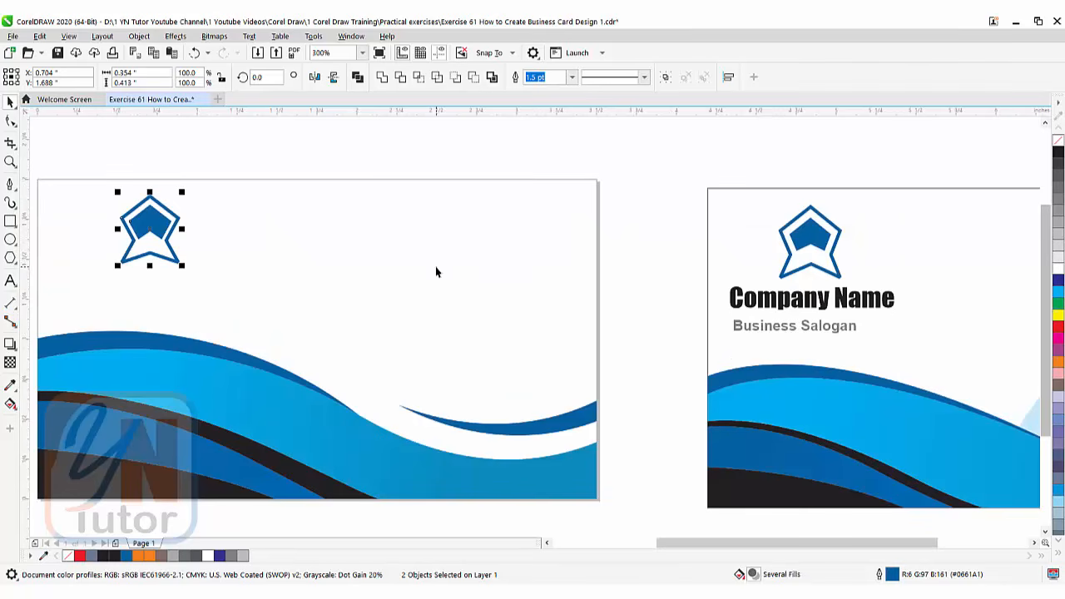
pyautogui.click(383, 185)
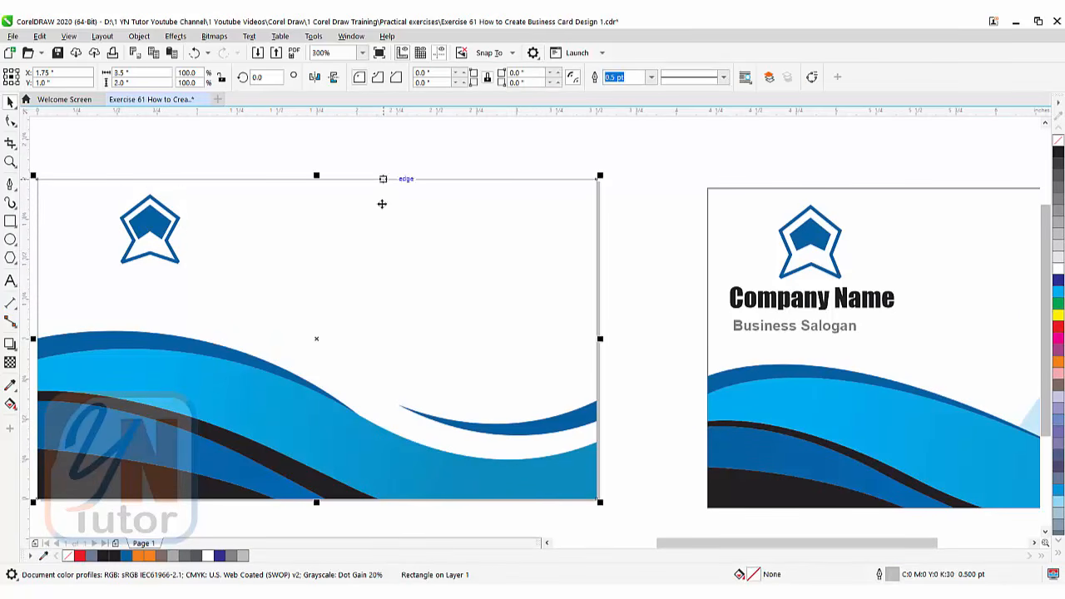
pyautogui.moveTo(403, 251); pyautogui.dragTo(527, 224)
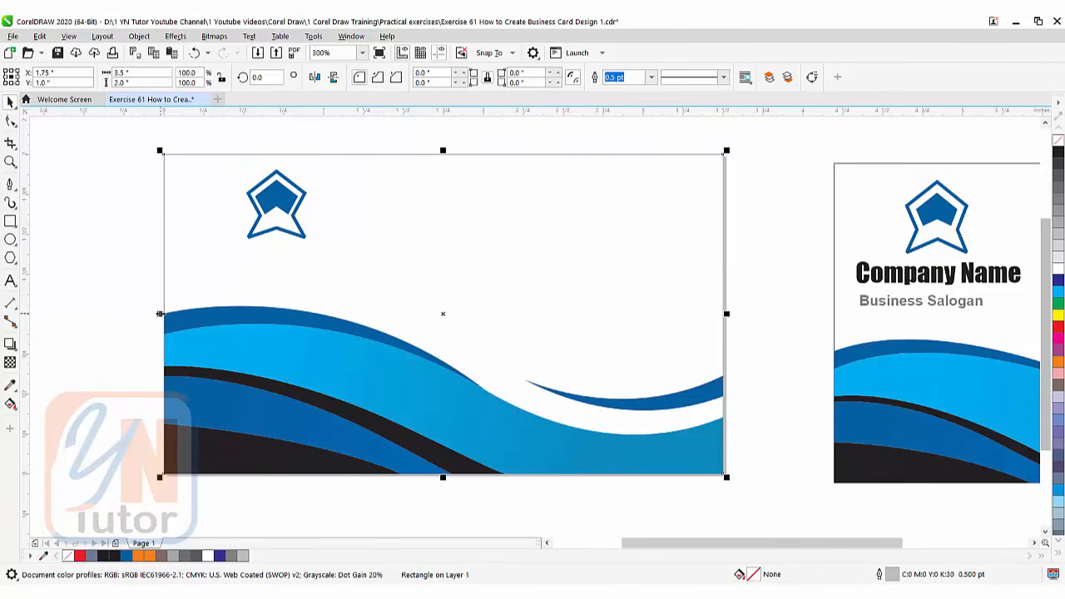
pyautogui.moveTo(160, 313); pyautogui.dragTo(472, 314)
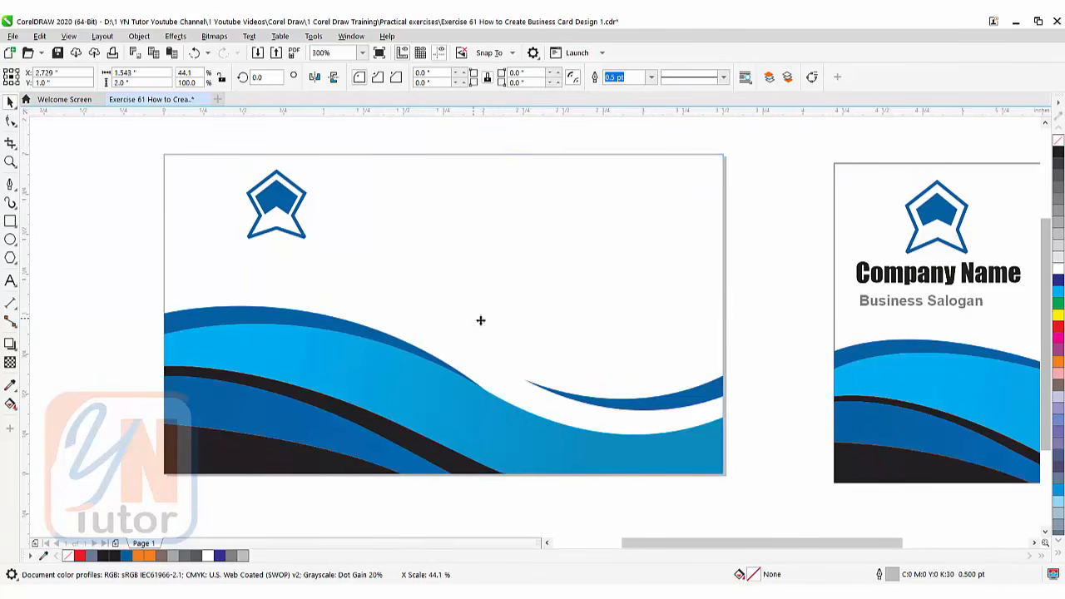
pyautogui.moveTo(609, 332); pyautogui.dragTo(461, 330)
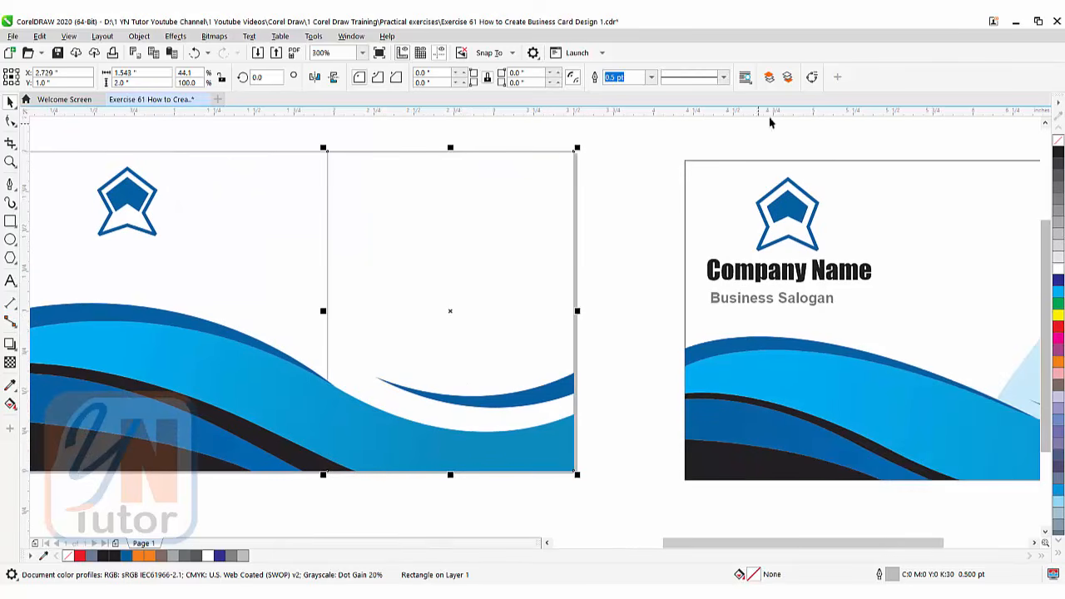
# Convert the narrowed rectangle to curves and move its upper-left corner node inward along the card's top edge.
pyautogui.click(812, 77)
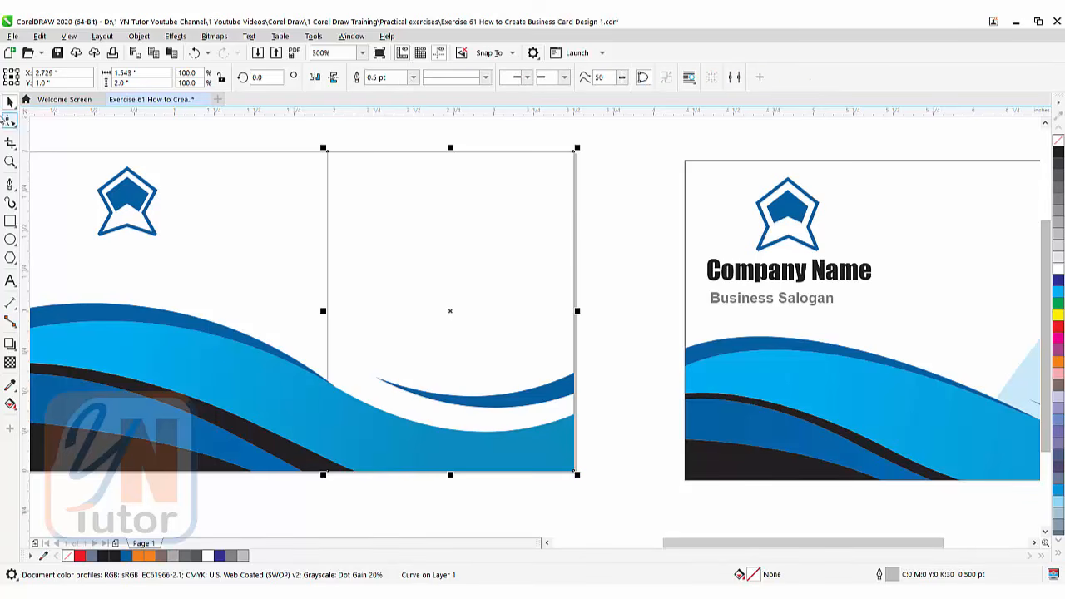
pyautogui.click(10, 122)
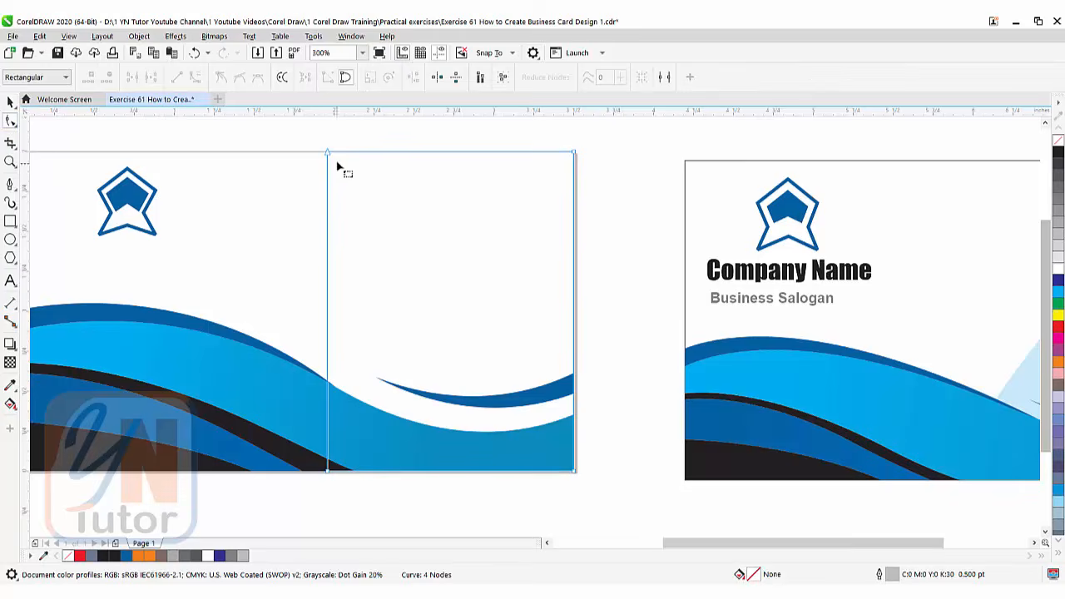
pyautogui.hscroll(-1, 345, 171)
pyautogui.moveTo(412, 148); pyautogui.dragTo(505, 150)
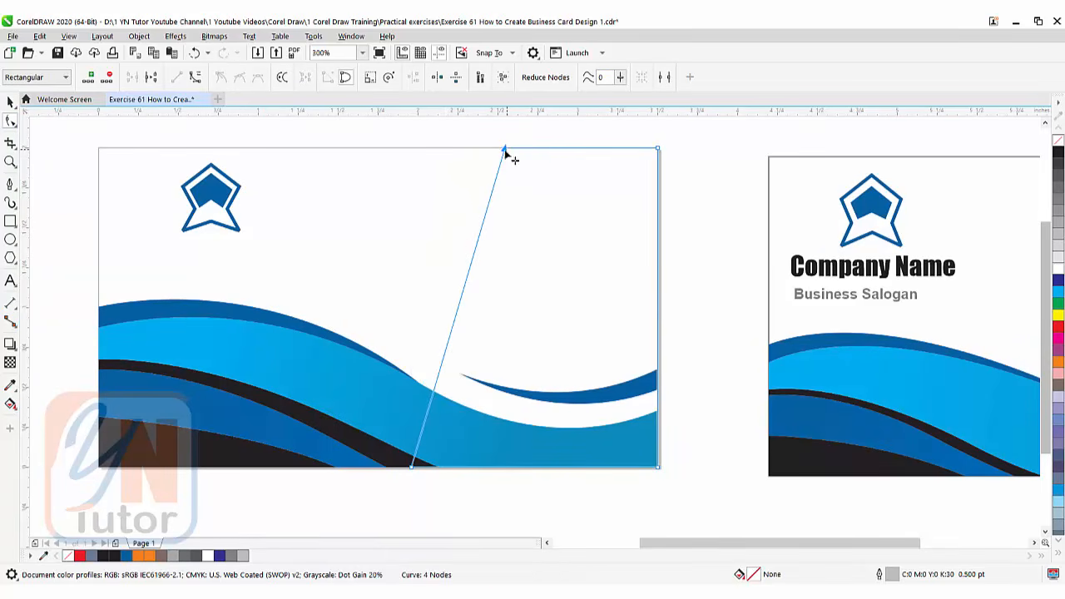
# Convert the slanted left side of the shape to a curve and bend it into a gentle S.
pyautogui.click(459, 305)
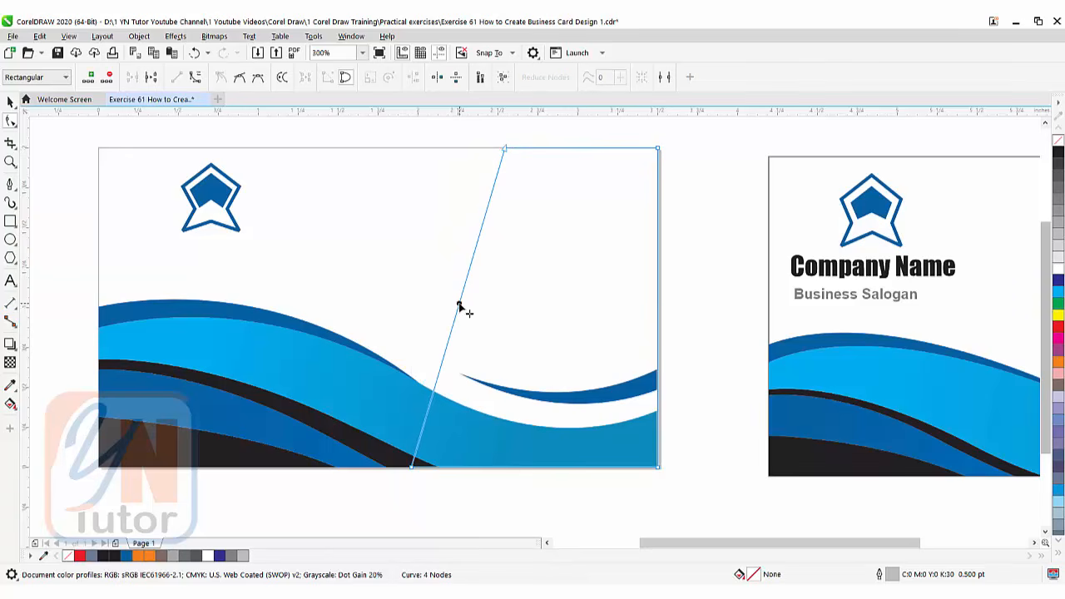
pyautogui.click(196, 77)
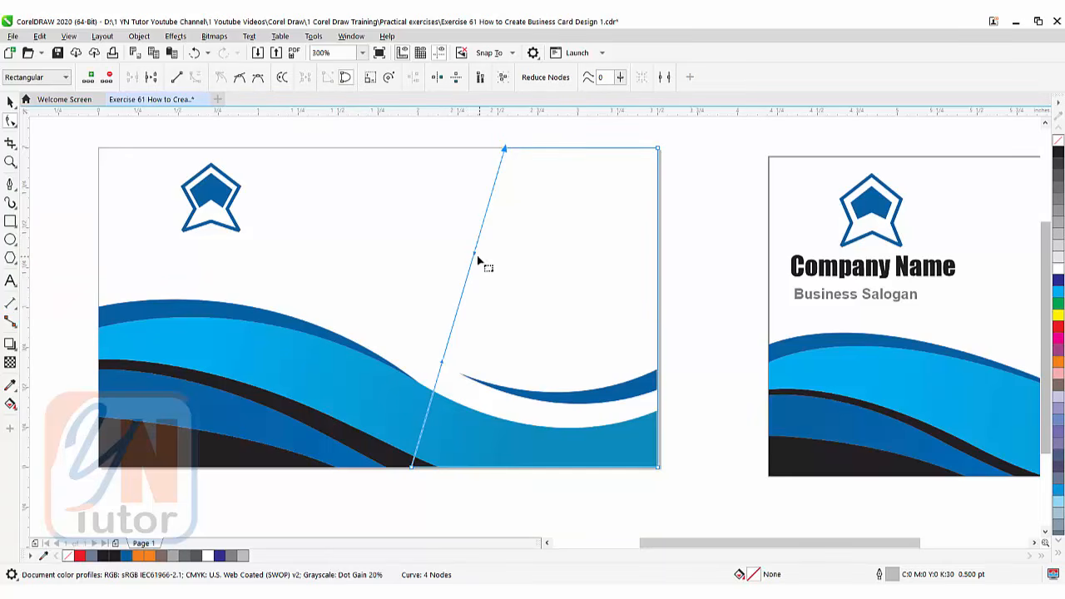
pyautogui.moveTo(478, 260); pyautogui.dragTo(555, 306)
pyautogui.moveTo(442, 362); pyautogui.dragTo(413, 334)
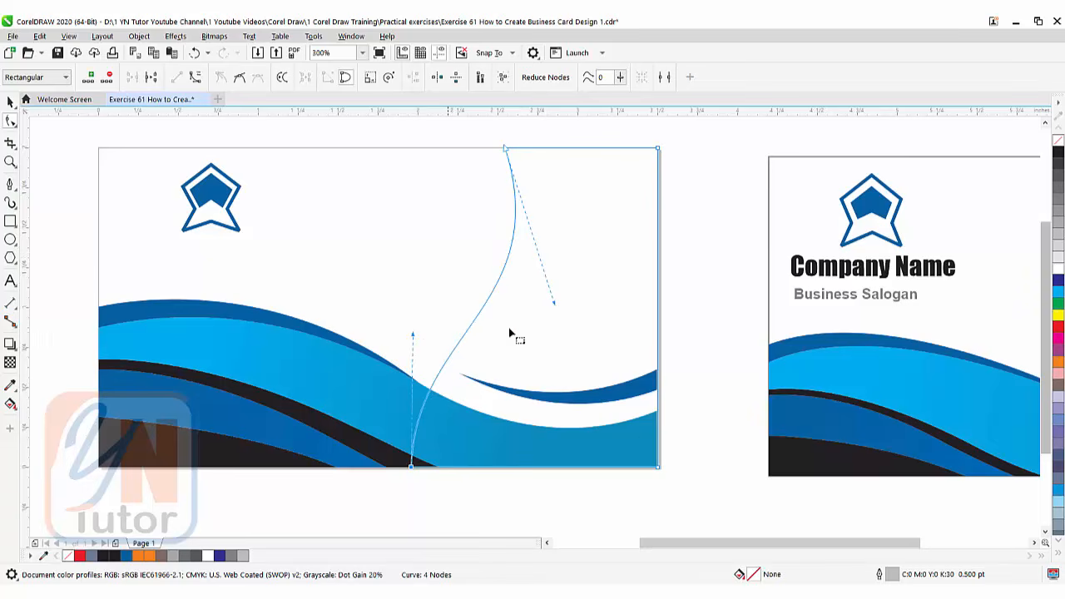
pyautogui.moveTo(587, 324); pyautogui.dragTo(523, 328)
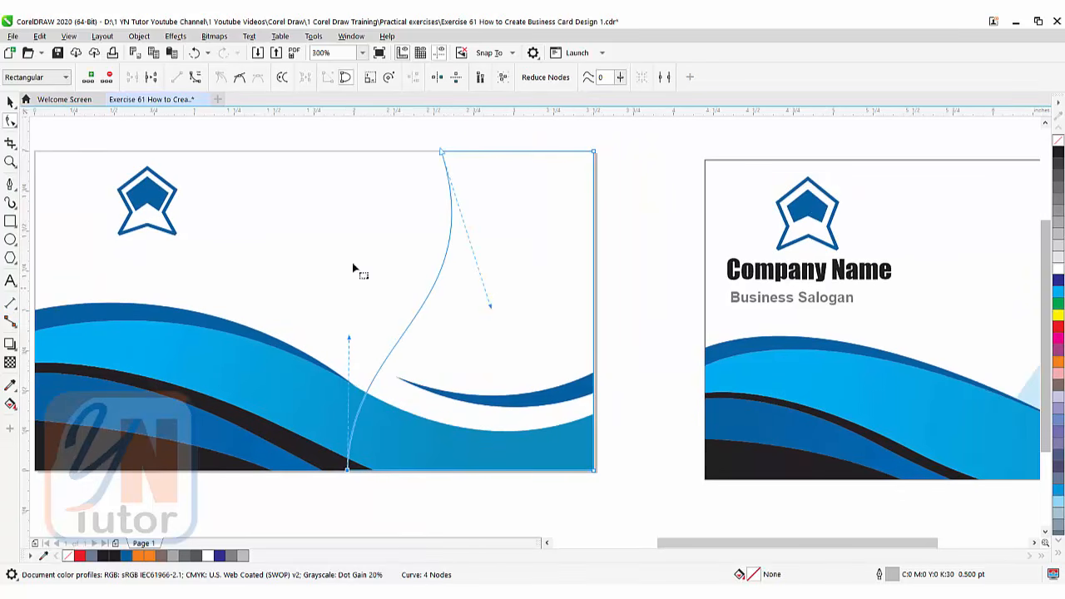
# Fill the curved shape with light cyan (C19 M0 Y0 K0) and remove its outline.
pyautogui.click(10, 102)
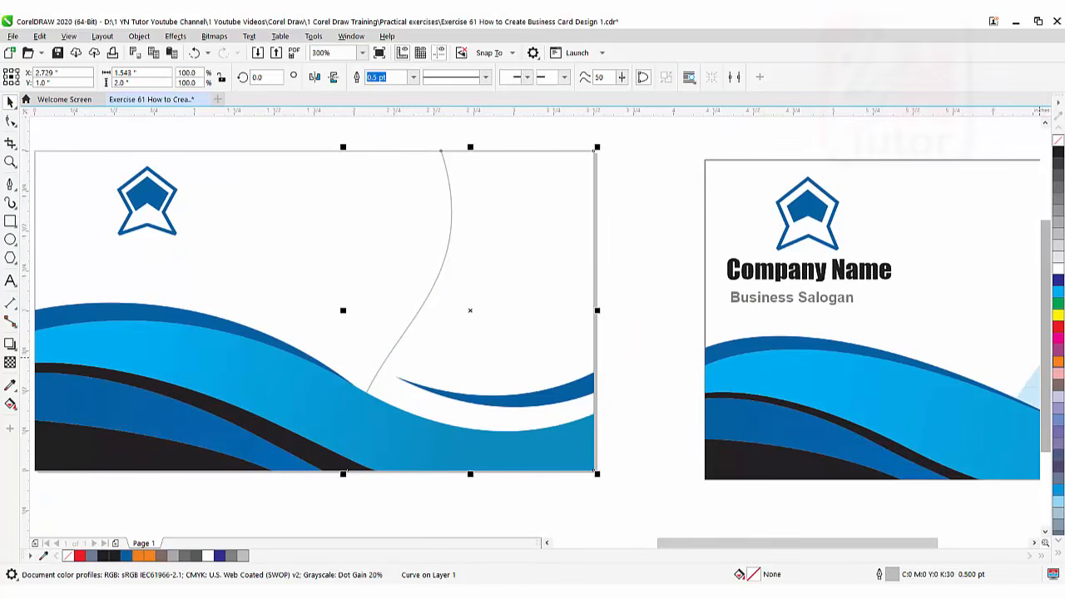
pyautogui.click(1058, 270)
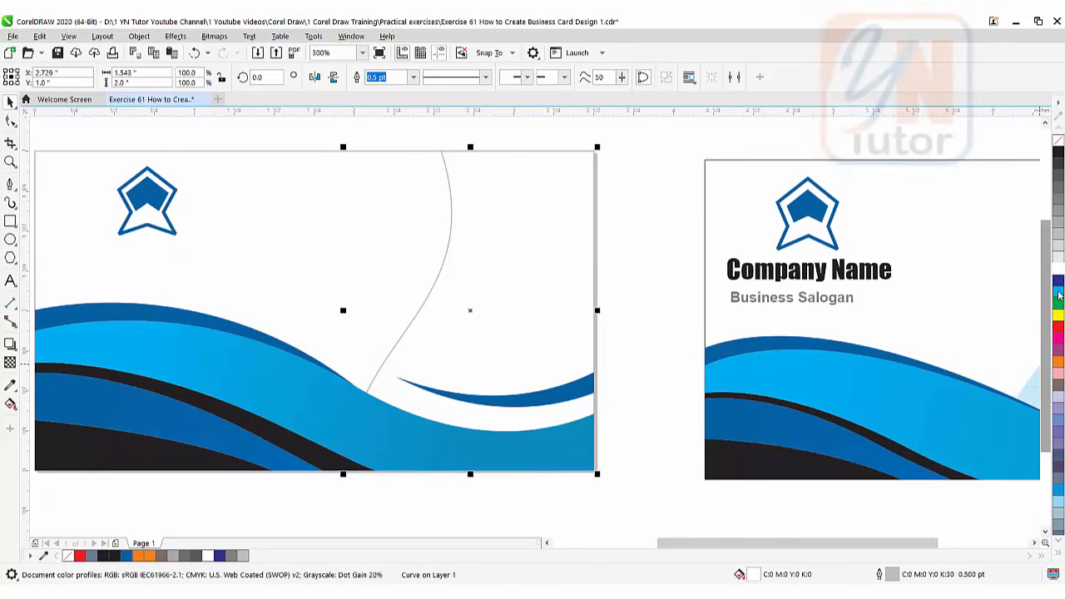
pyautogui.keyDown('ctrl'); pyautogui.click(1058, 294); pyautogui.keyUp('ctrl')
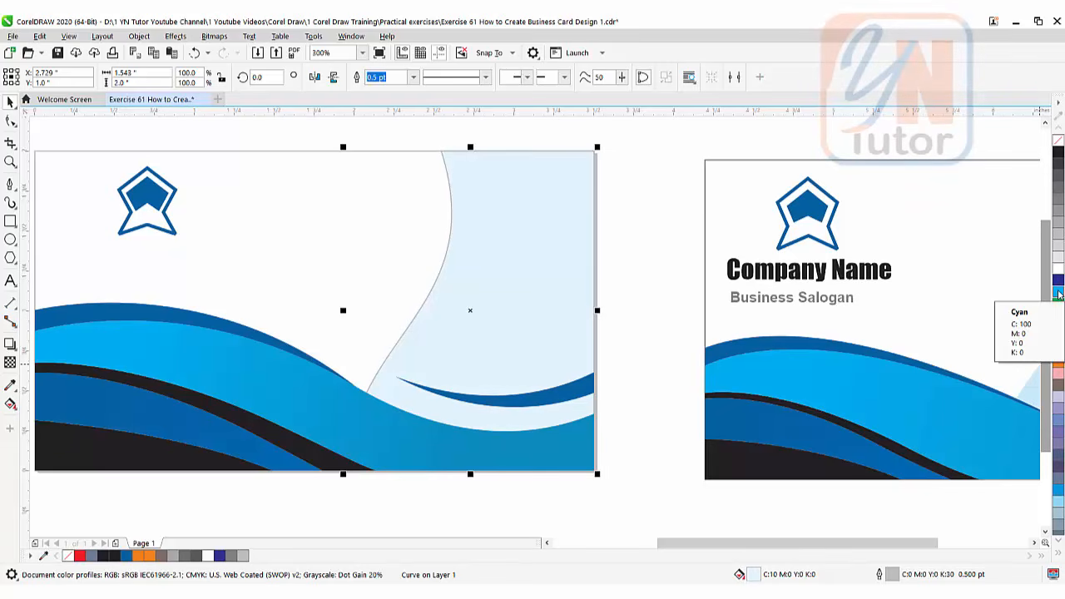
pyautogui.rightClick(1059, 148)
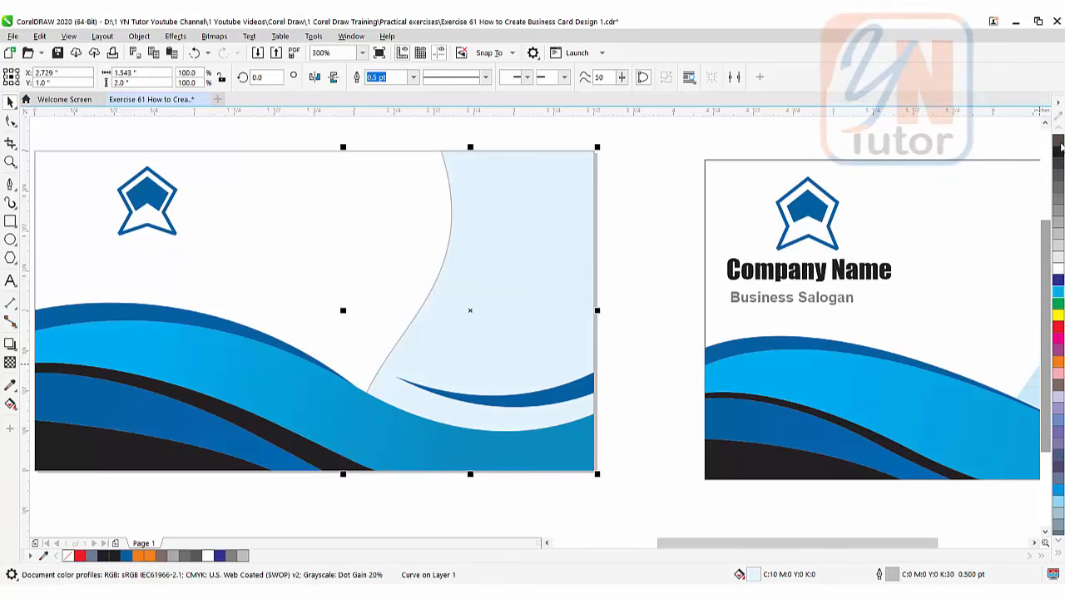
pyautogui.rightClick(1059, 142)
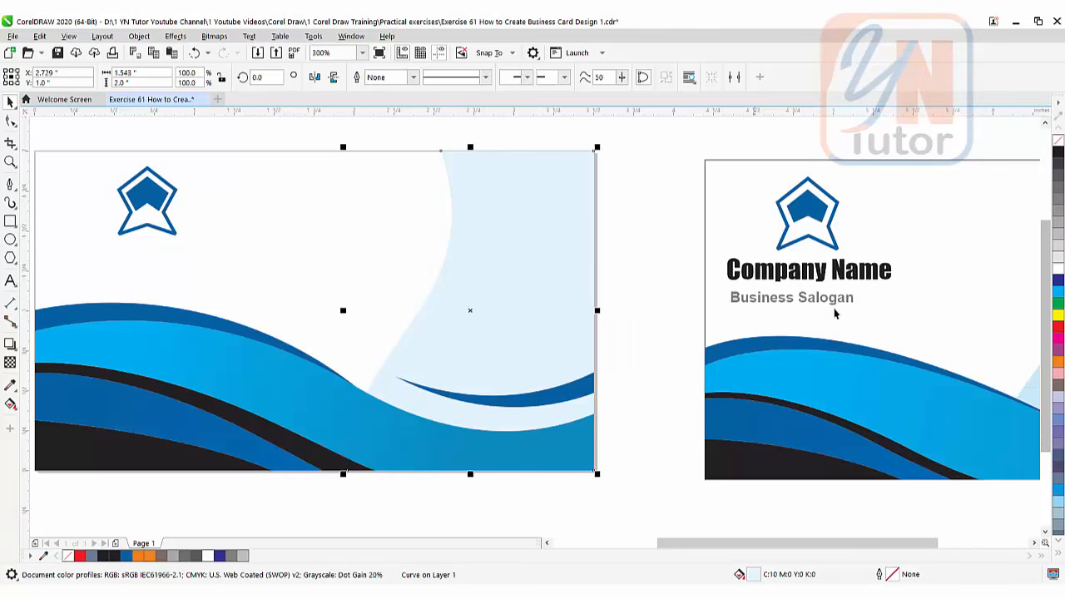
pyautogui.click(1058, 300)
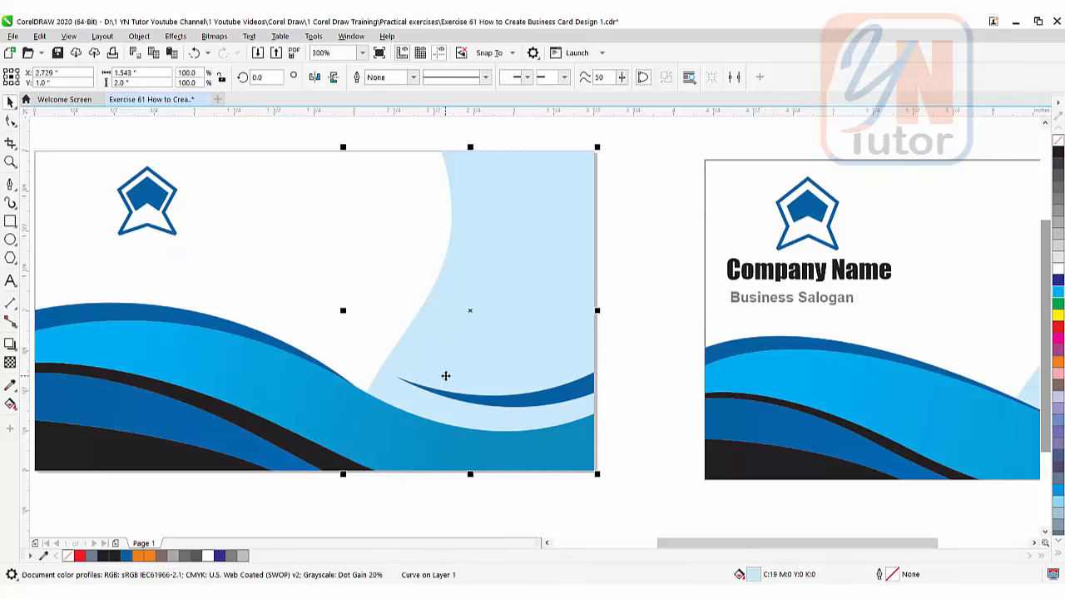
# Move the "Company Name" and "Business Salogan" texts from the sample card to just below the new card's star logo.
pyautogui.moveTo(431, 380); pyautogui.dragTo(483, 384)
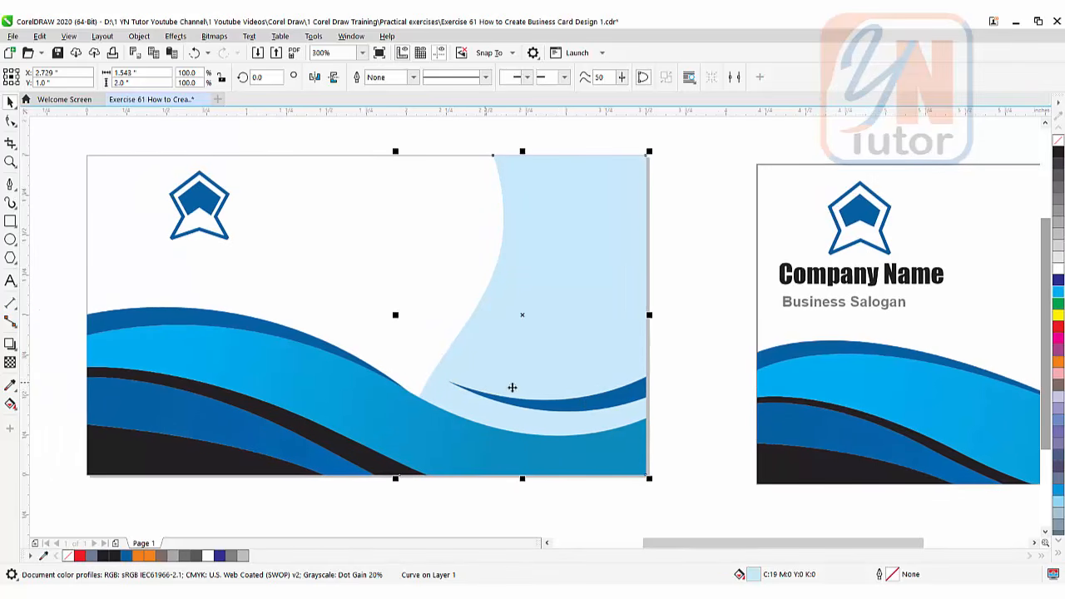
pyautogui.moveTo(614, 395); pyautogui.dragTo(411, 357)
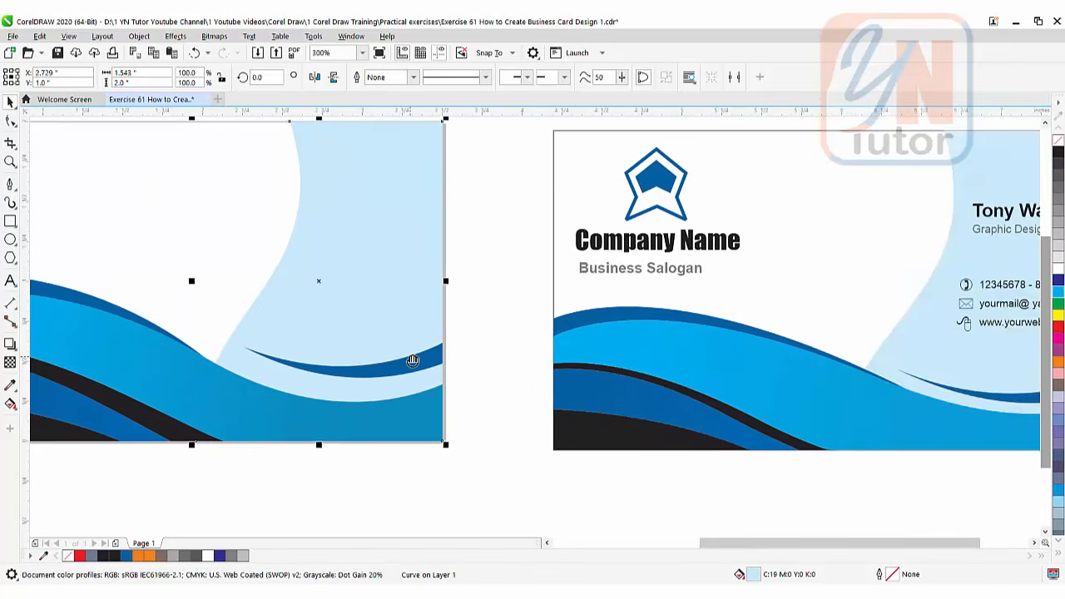
pyautogui.moveTo(511, 206); pyautogui.dragTo(804, 298)
pyautogui.moveTo(549, 331); pyautogui.dragTo(742, 361)
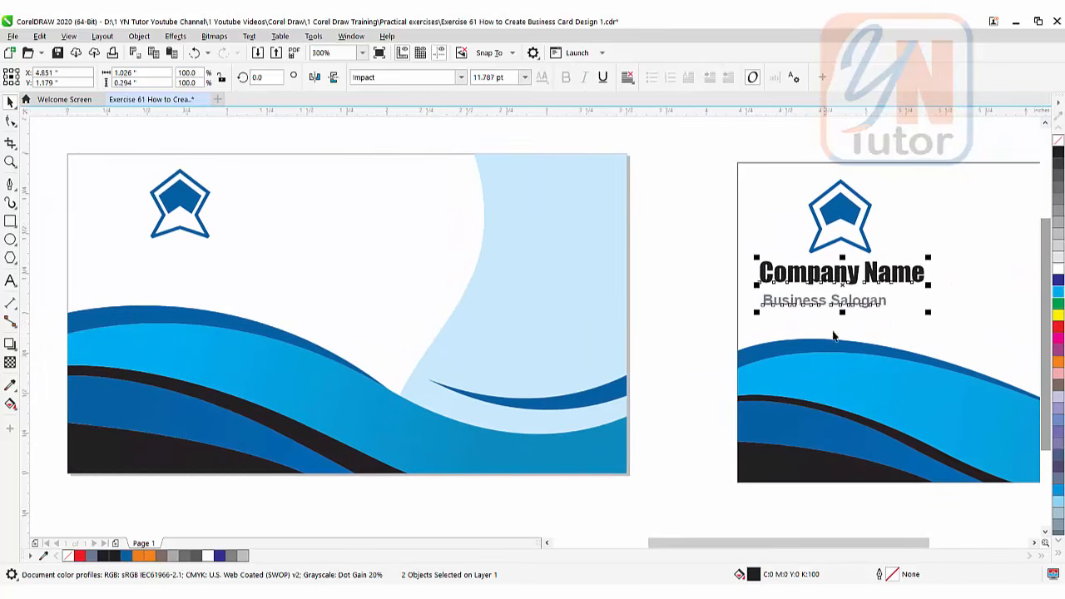
pyautogui.moveTo(839, 282); pyautogui.dragTo(186, 266)
# Move the person's name, job title, contact details and contact icons from the sample card onto the new card's light blue area.
pyautogui.moveTo(634, 361); pyautogui.dragTo(462, 340)
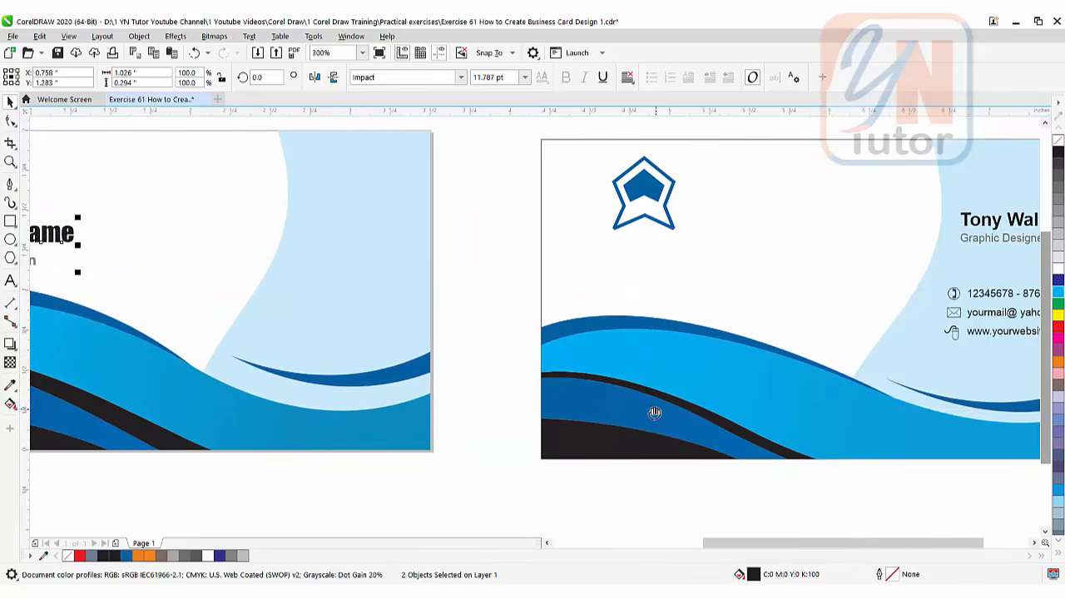
pyautogui.moveTo(655, 413); pyautogui.dragTo(581, 423)
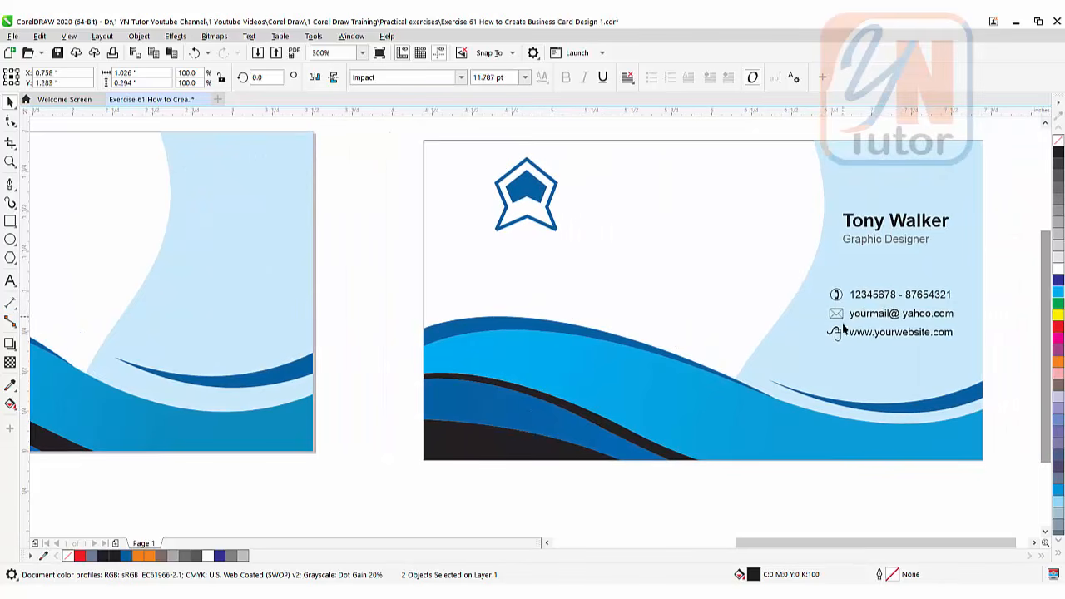
pyautogui.moveTo(1011, 197); pyautogui.dragTo(790, 379)
pyautogui.moveTo(841, 263); pyautogui.dragTo(187, 245)
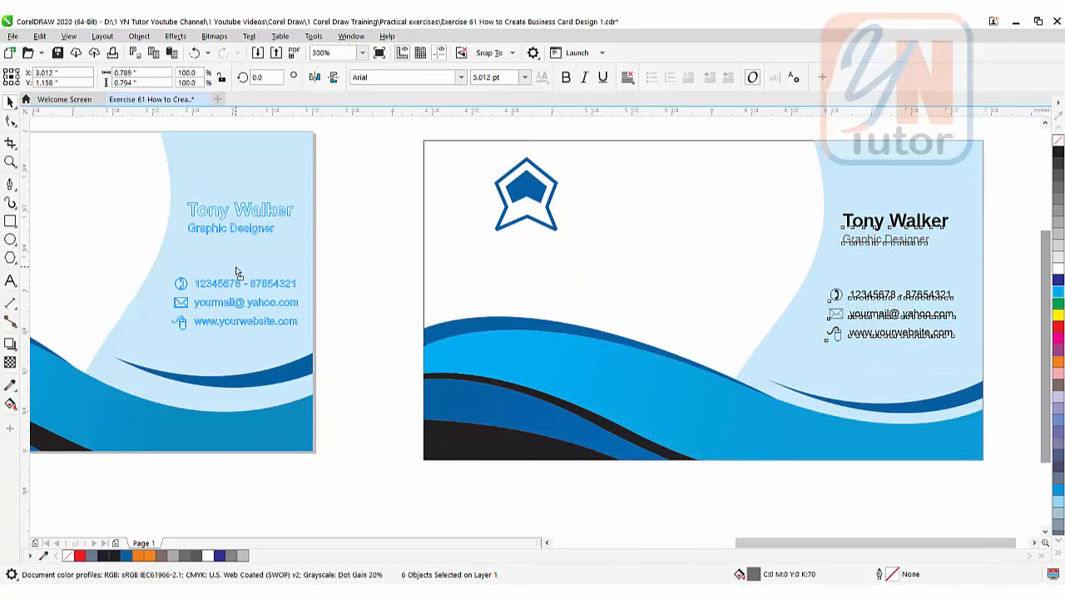
pyautogui.hscroll(-6, 757, 335)
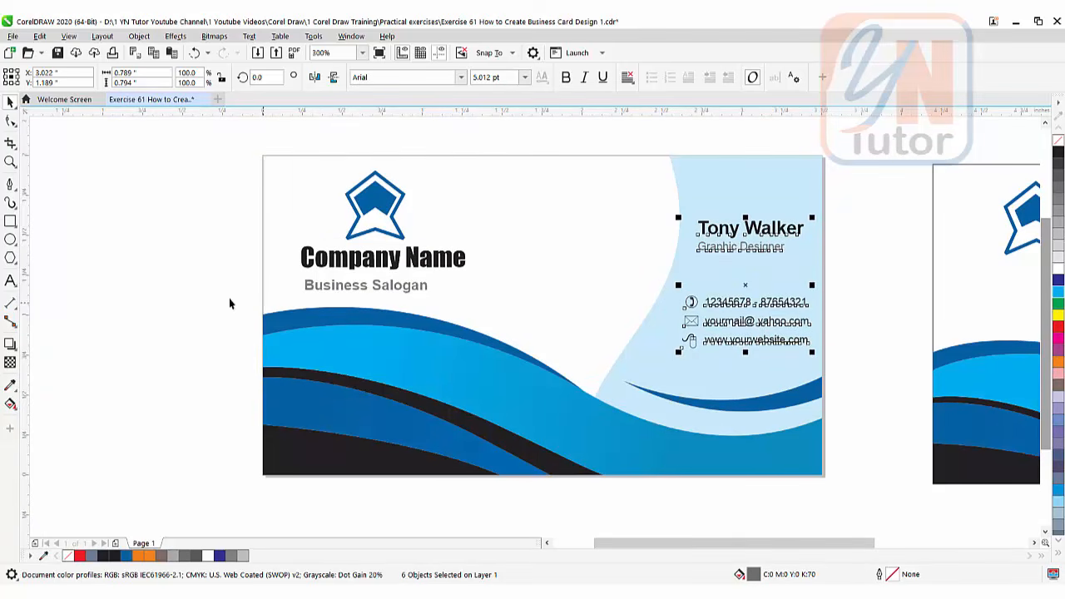
pyautogui.click(253, 329)
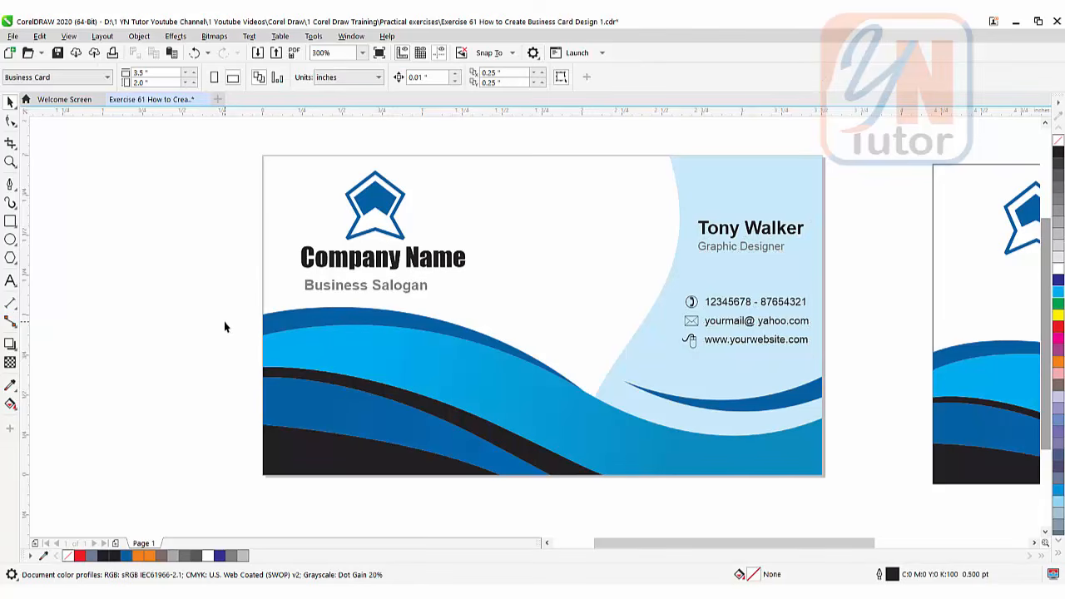